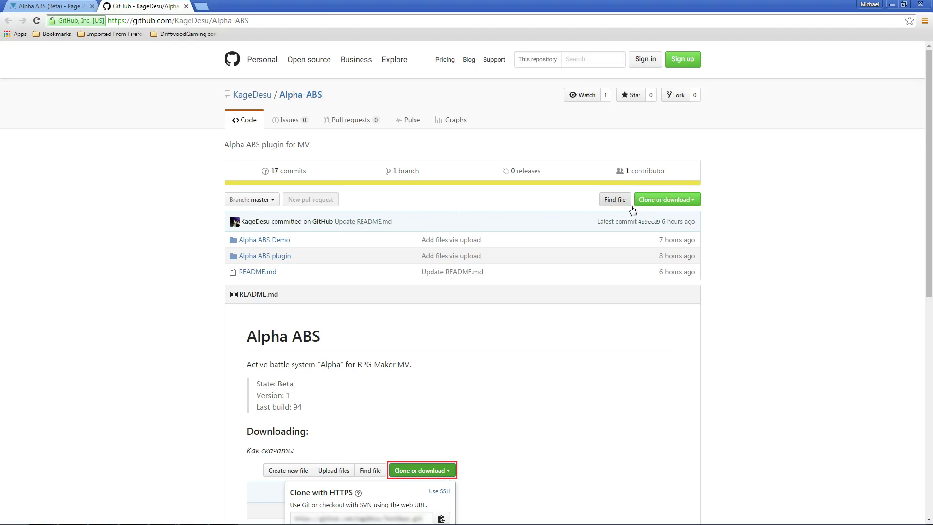
- Show the ZIP download option of the Alpha-ABS repository and dismiss it without downloading
{"action": "left_click", "coordinate": [667, 198]}
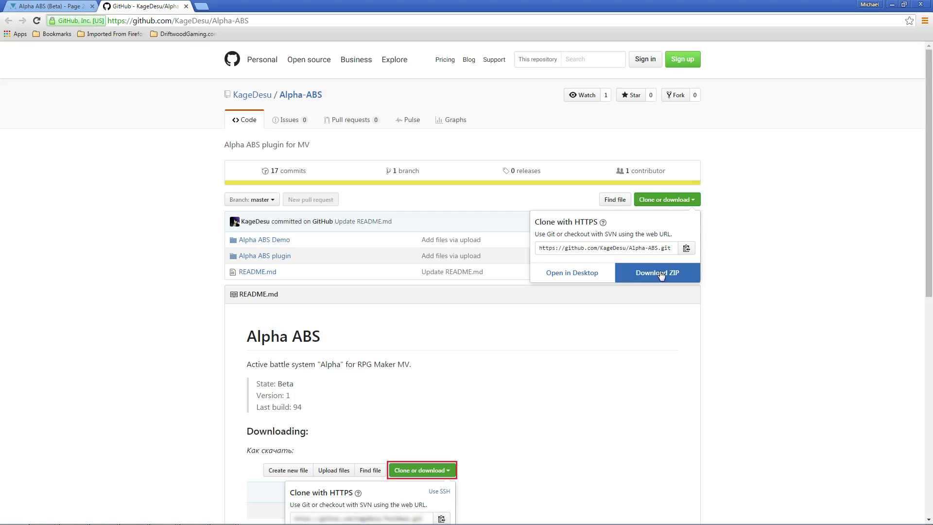
{"action": "left_click", "coordinate": [612, 360]}
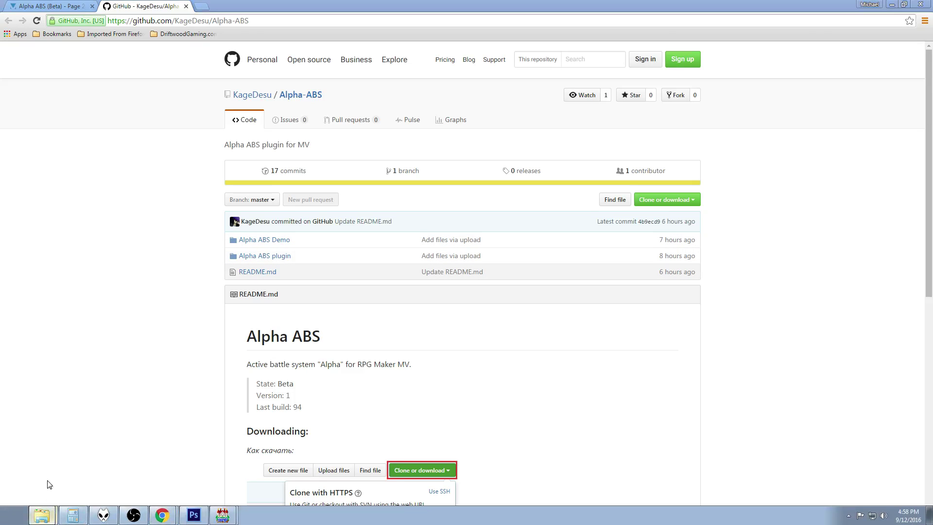
- In Windows Explorer, browse from Alpha ABS Beta Release through Alpha-ABS-master into Alpha ABS Demo and select Game.rpgproject
{"action": "left_click", "coordinate": [41, 514]}
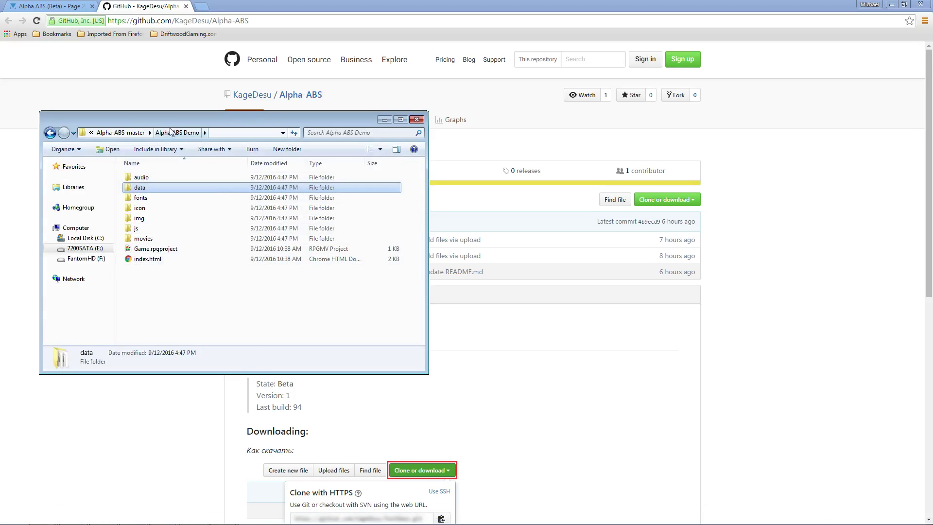
{"action": "left_click", "coordinate": [136, 137]}
{"action": "left_click", "coordinate": [124, 133]}
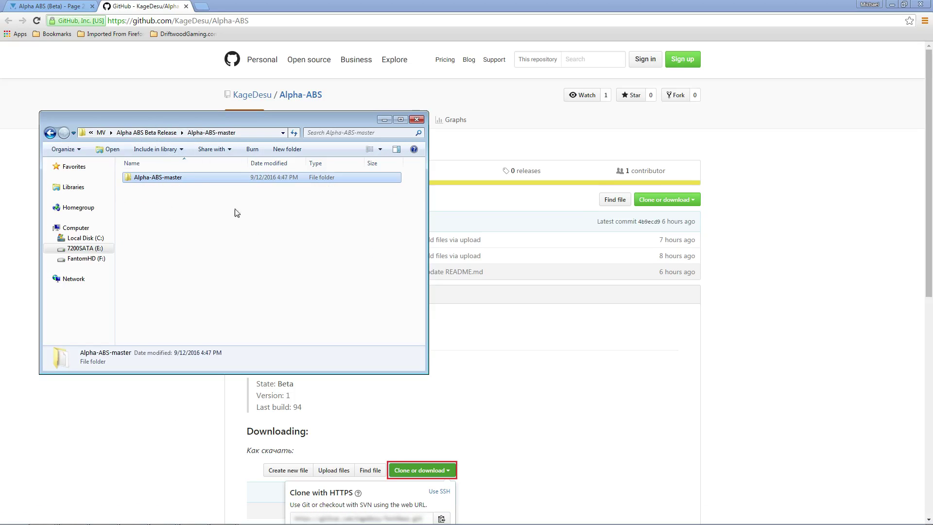
{"action": "left_click", "coordinate": [147, 132]}
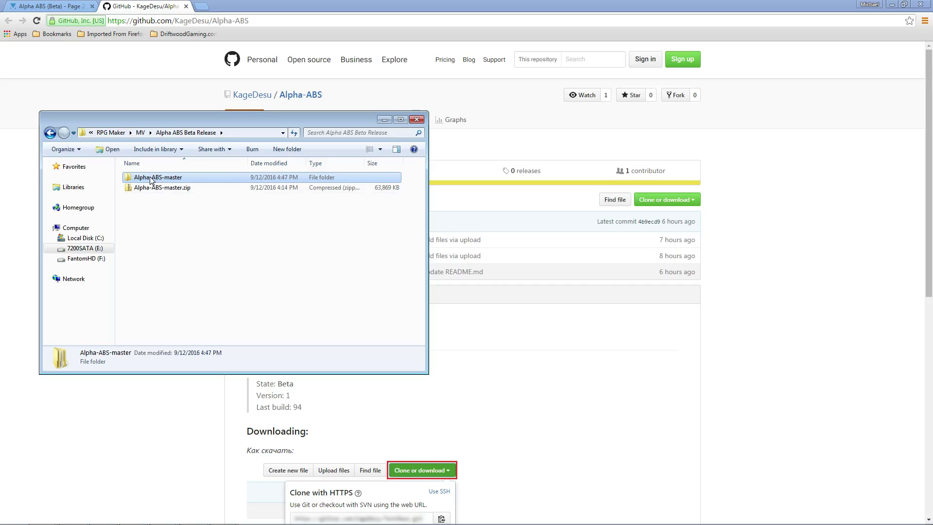
{"action": "double_click", "coordinate": [165, 178]}
{"action": "double_click", "coordinate": [168, 178]}
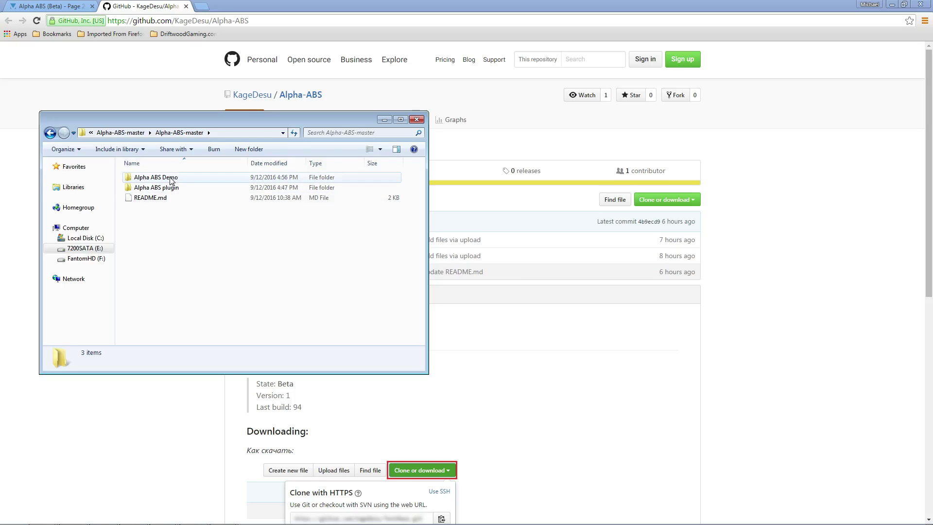
{"action": "double_click", "coordinate": [170, 178]}
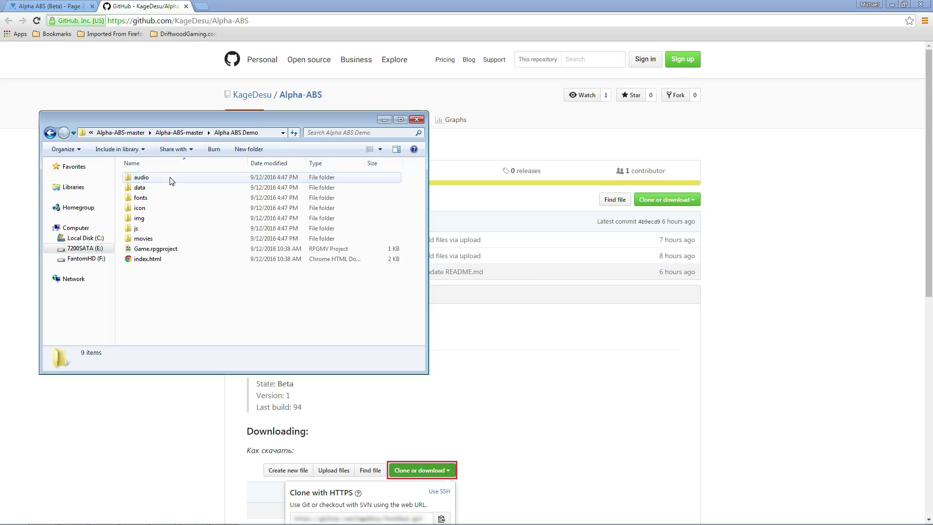
{"action": "left_click", "coordinate": [167, 249]}
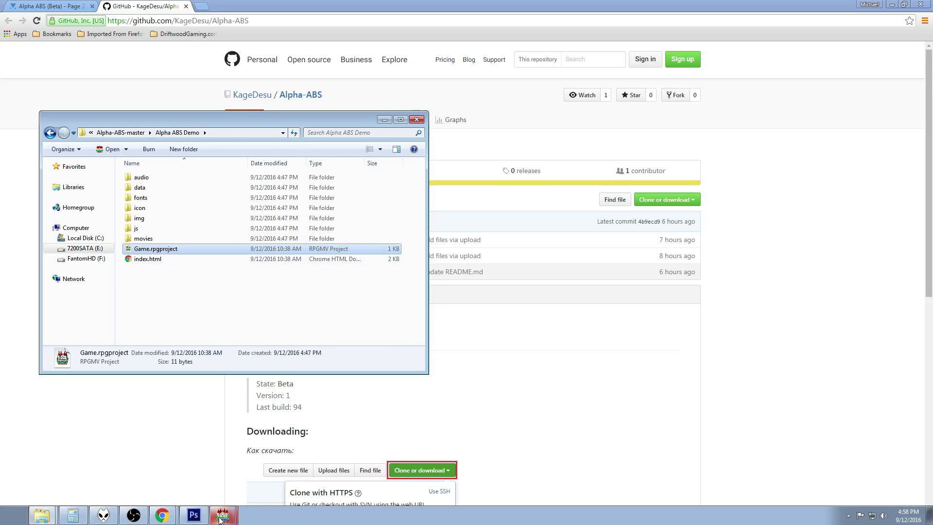
- Switch to the Alpha ABS Demo project in RPG Maker MV and open the Alpha_ABS plugin's help text
{"action": "left_click", "coordinate": [222, 516]}
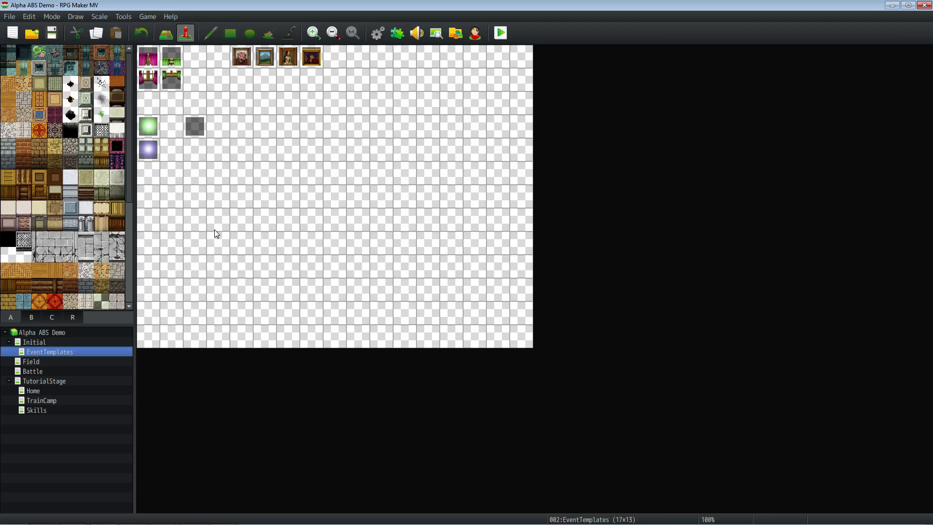
{"action": "left_click", "coordinate": [296, 168]}
{"action": "left_click", "coordinate": [293, 217]}
{"action": "left_click", "coordinate": [396, 33]}
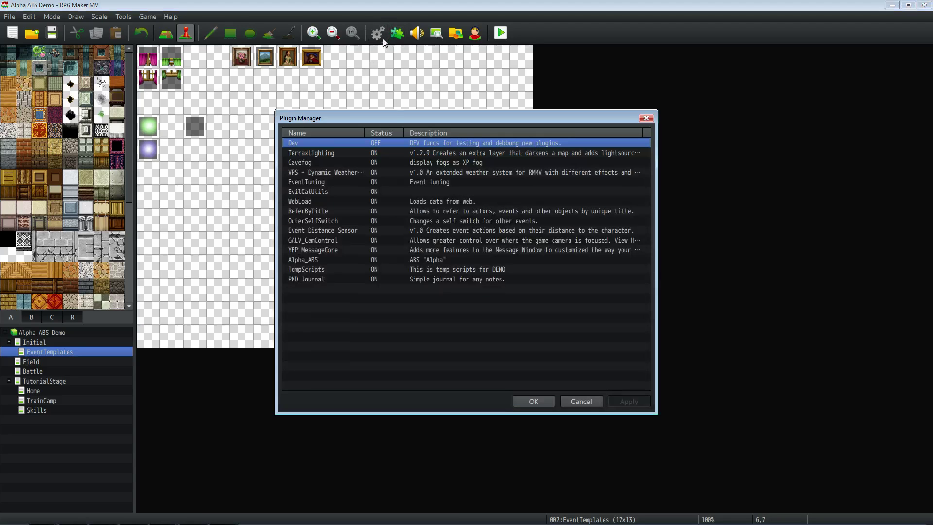
{"action": "left_click", "coordinate": [324, 259]}
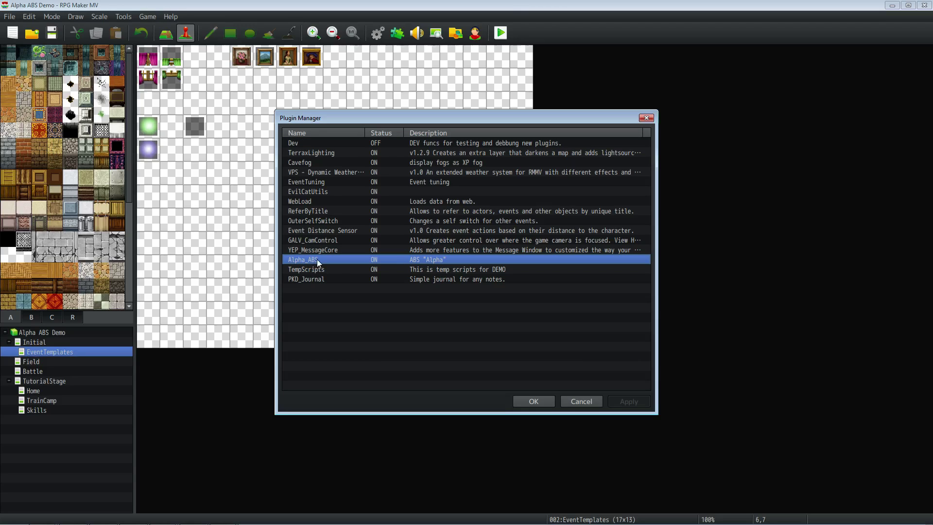
{"action": "double_click", "coordinate": [317, 259]}
{"action": "left_click", "coordinate": [533, 192]}
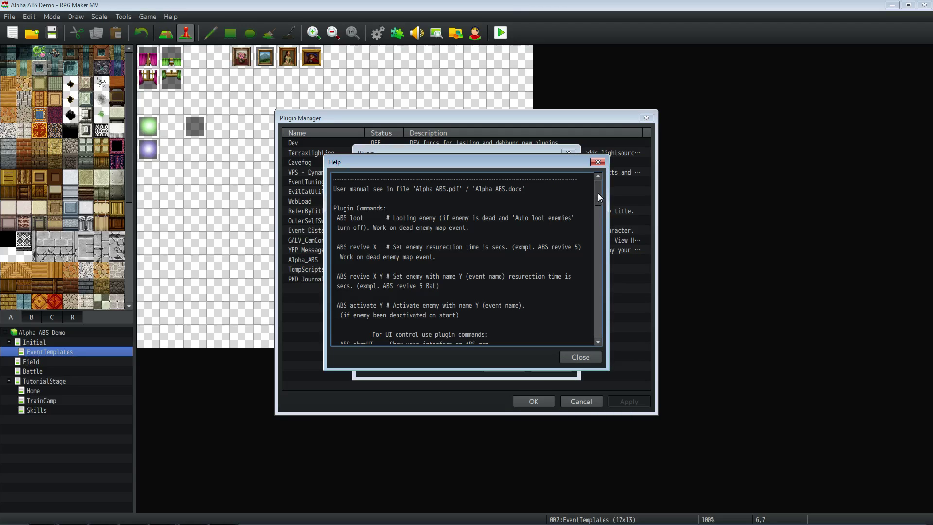
- Read through the plugin commands, skill notetags and weapon notetags in the Alpha_ABS help, and close the Plugin Manager
{"action": "mouse_move", "coordinate": [597, 194]}
{"action": "left_mouse_down"}
{"action": "mouse_move", "coordinate": [594, 334]}
{"action": "mouse_move", "coordinate": [597, 188]}
{"action": "left_mouse_up"}
{"action": "scroll", "coordinate": [412, 205], "scroll_direction": "down", "scroll_amount": 13}
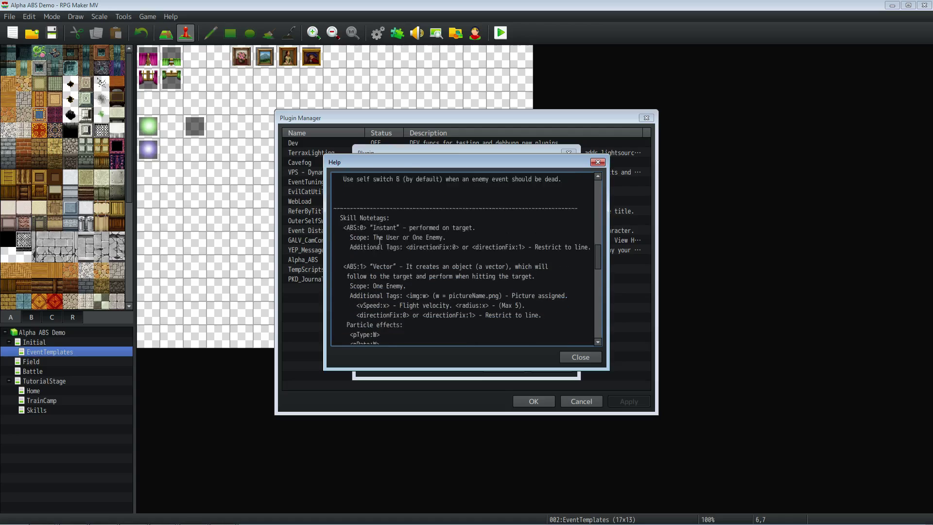
{"action": "scroll", "coordinate": [379, 240], "scroll_direction": "down", "scroll_amount": 4}
{"action": "scroll", "coordinate": [594, 311], "scroll_direction": "down", "scroll_amount": 10}
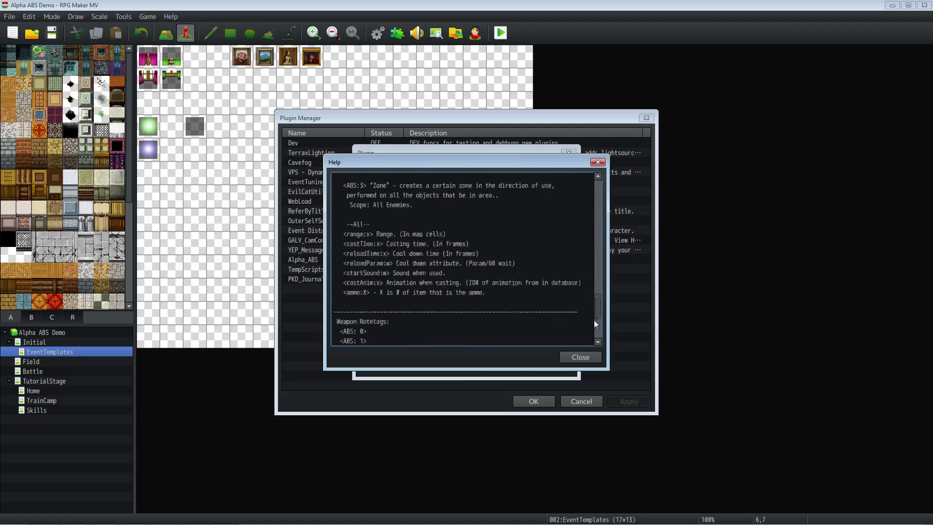
{"action": "left_click", "coordinate": [580, 357]}
{"action": "left_click", "coordinate": [503, 366]}
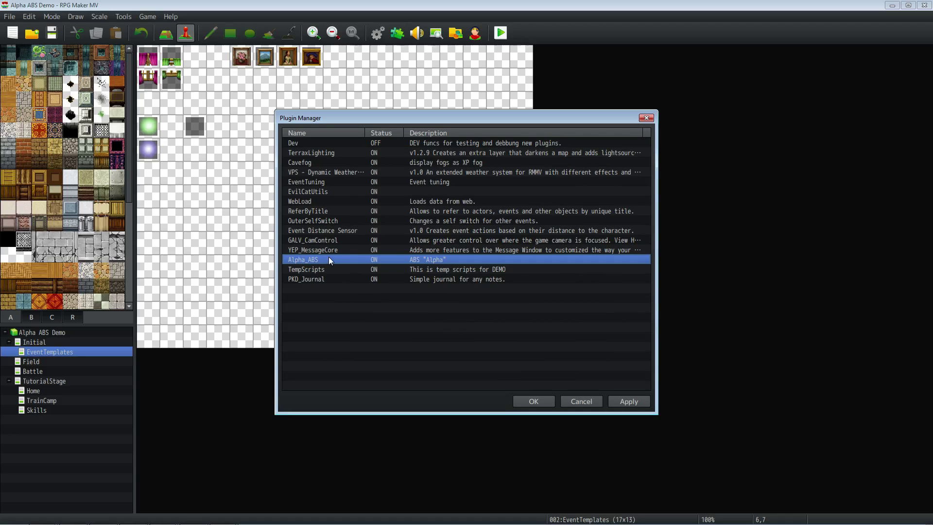
{"action": "left_click", "coordinate": [525, 402]}
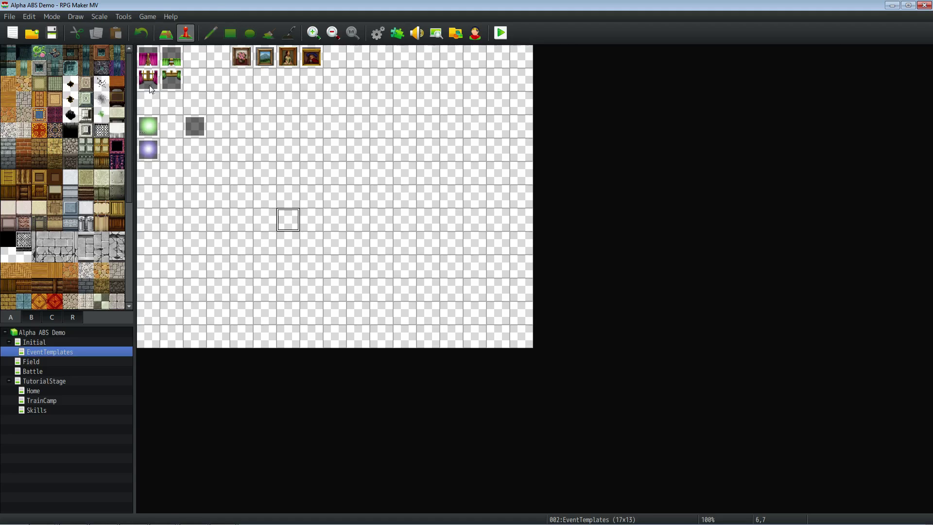
- Switch to the Alpha ABS Tutorials project, bring up both project folders in Windows Explorer, and go to the Alpha ABS Tutorials root
{"action": "left_click", "coordinate": [222, 519]}
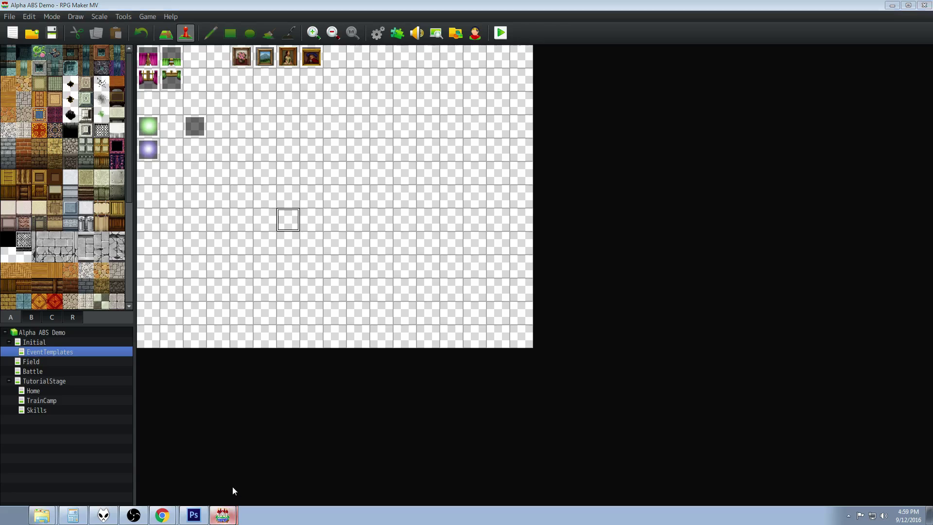
{"action": "left_click", "coordinate": [234, 482]}
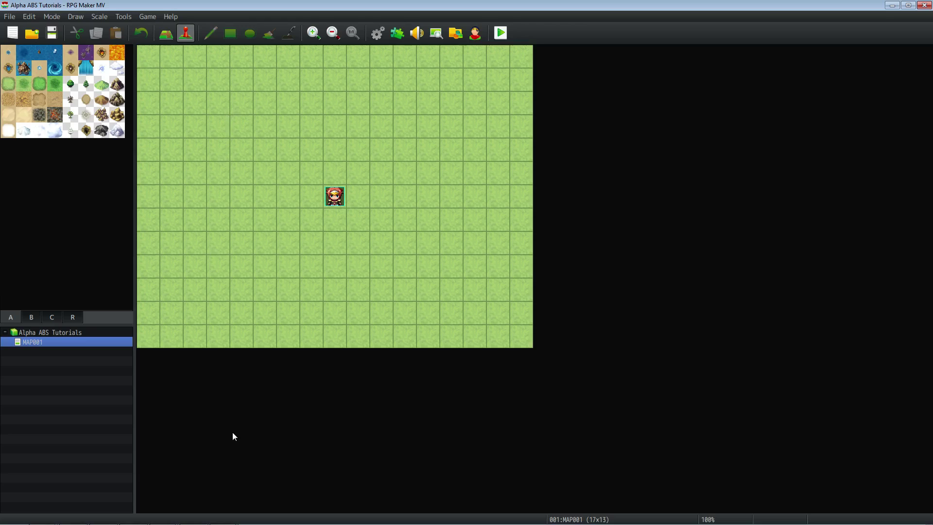
{"action": "mouse_move", "coordinate": [229, 519]}
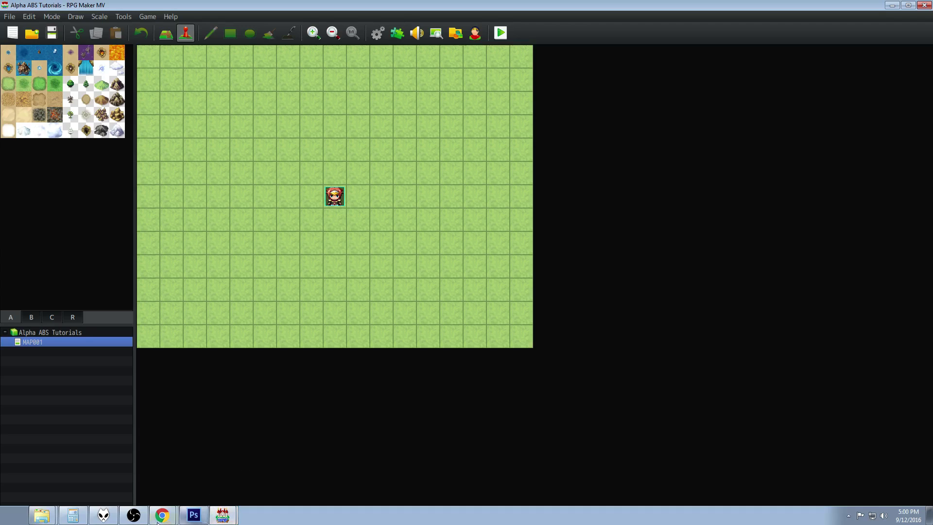
{"action": "left_click", "coordinate": [43, 495]}
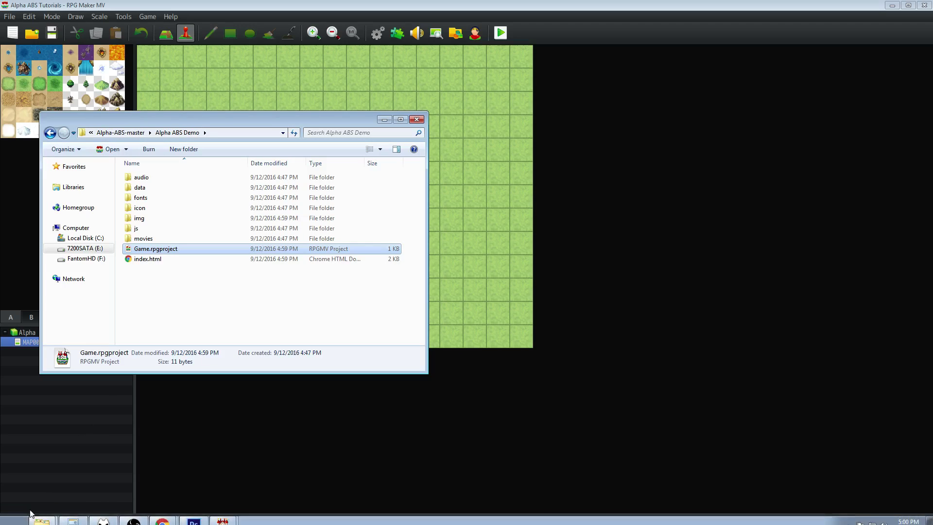
{"action": "left_click", "coordinate": [43, 516]}
{"action": "left_click", "coordinate": [44, 493]}
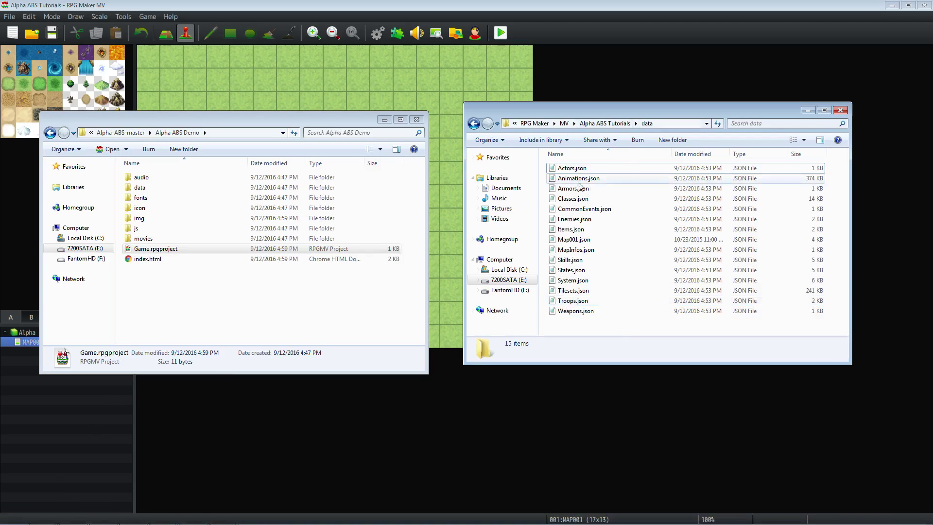
{"action": "left_click", "coordinate": [605, 124]}
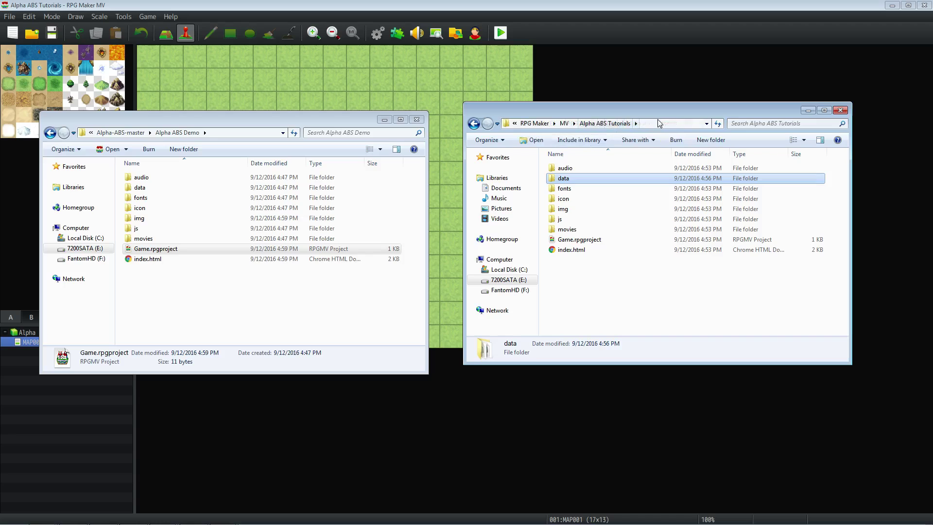
- Locate the command for opening the project folder in the Alpha ABS Tutorials and Alpha ABS Demo projects
{"action": "left_click", "coordinate": [158, 17]}
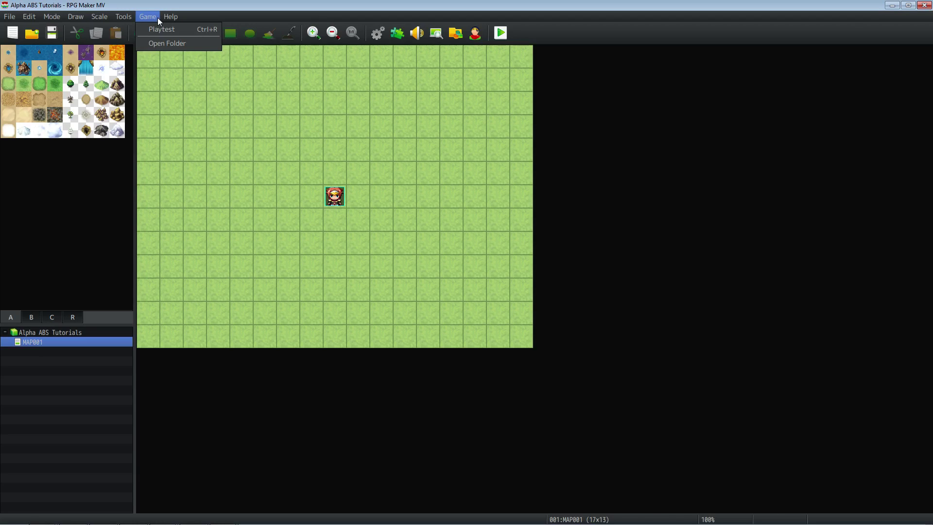
{"action": "left_click", "coordinate": [168, 45]}
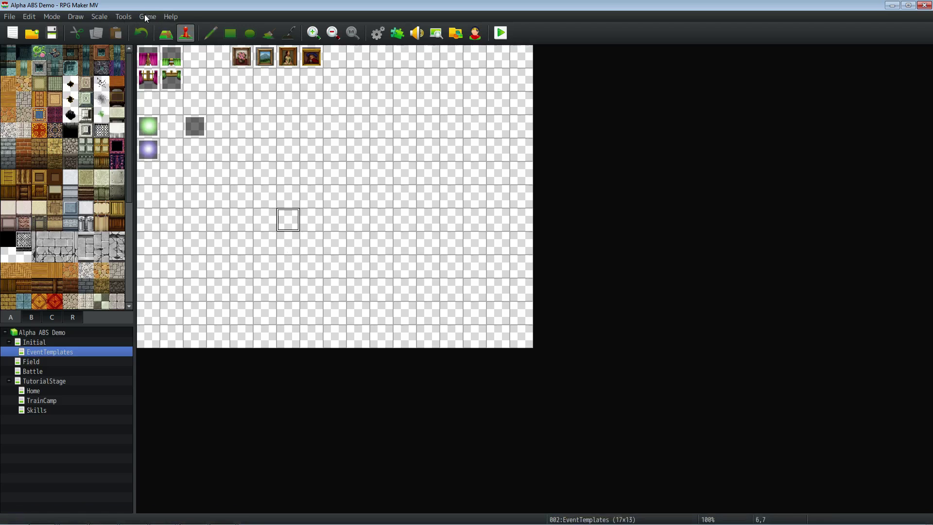
{"action": "left_click", "coordinate": [147, 17]}
{"action": "left_click", "coordinate": [311, 125]}
- Bring the Alpha ABS Demo and Alpha ABS Tutorials folder windows back up and place them side by side
{"action": "left_click", "coordinate": [42, 518]}
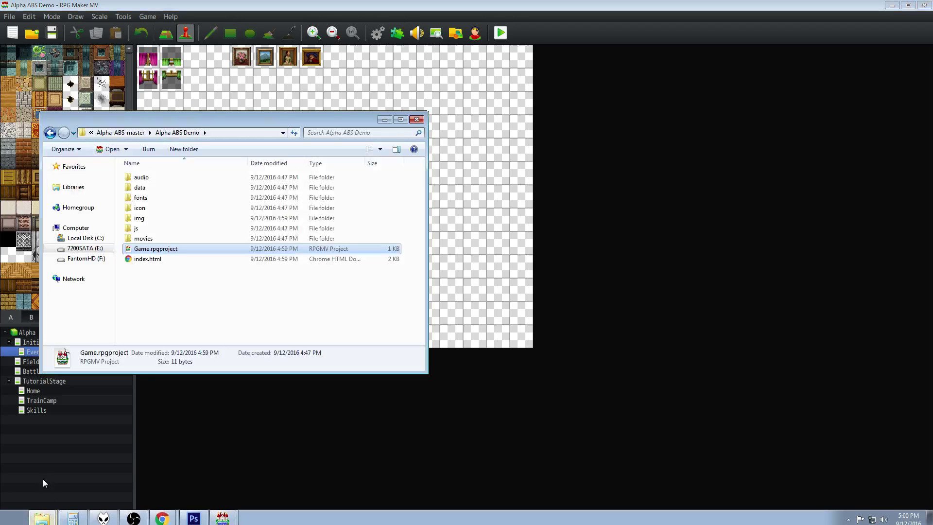
{"action": "left_click", "coordinate": [81, 480]}
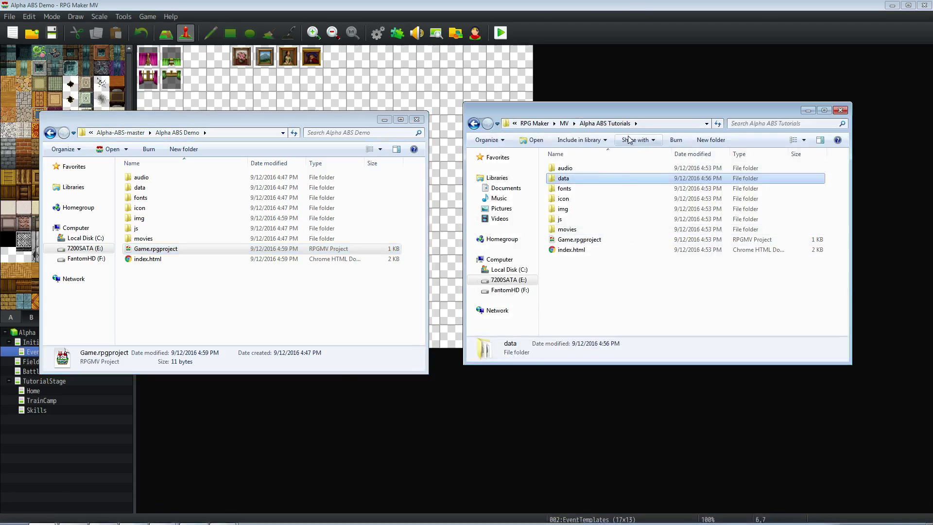
{"action": "left_click_drag", "start_coordinate": [632, 109], "coordinate": [627, 131]}
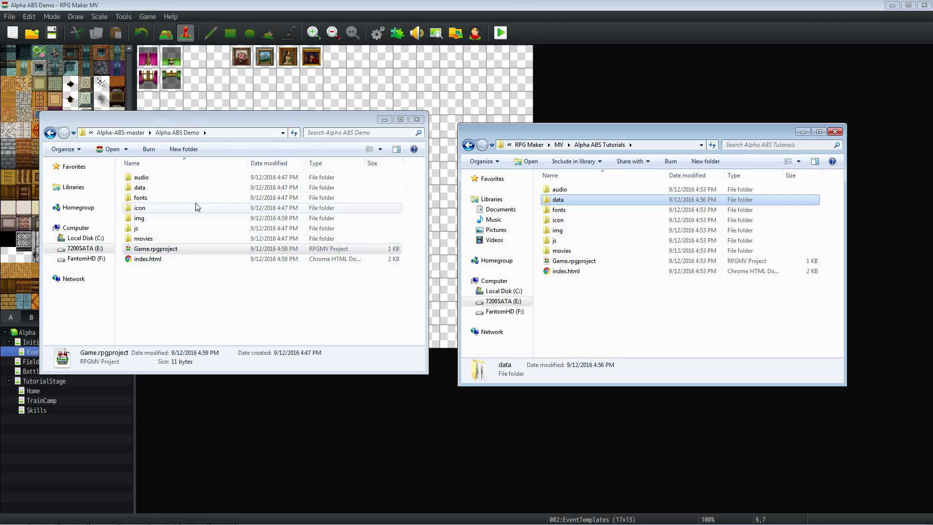
- Copy everything inside the data folder of Alpha ABS Demo
{"action": "double_click", "coordinate": [141, 188]}
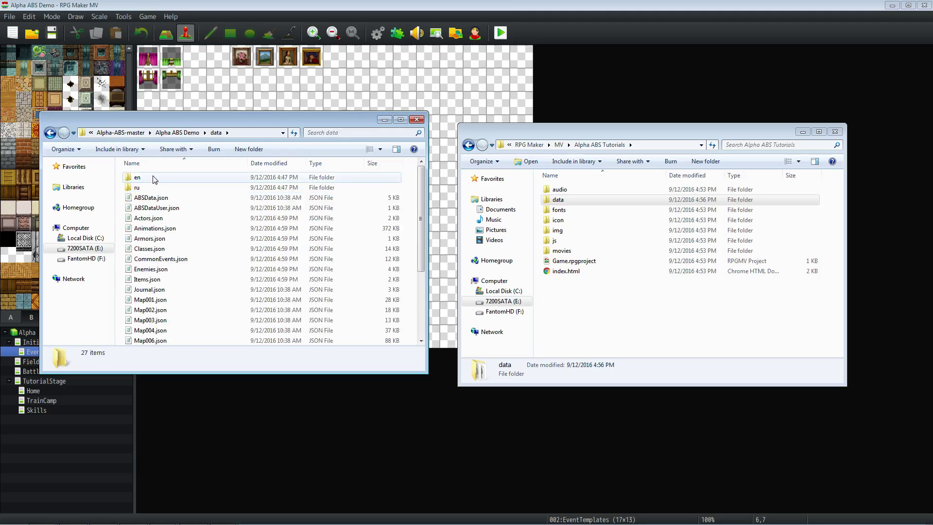
{"action": "left_click", "coordinate": [156, 178]}
{"action": "scroll", "coordinate": [168, 189], "scroll_direction": "down", "scroll_amount": 3}
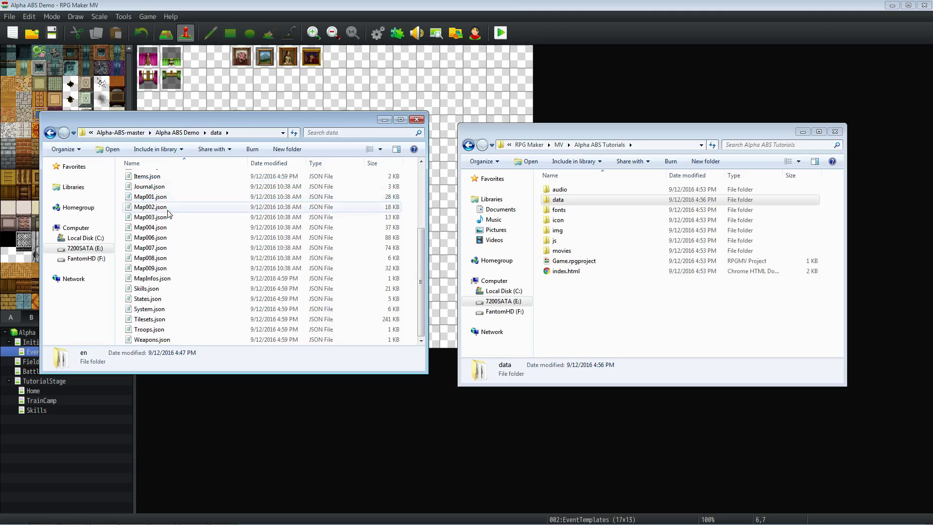
{"action": "key", "text": "ctrl+a"}
{"action": "right_click", "coordinate": [164, 232]}
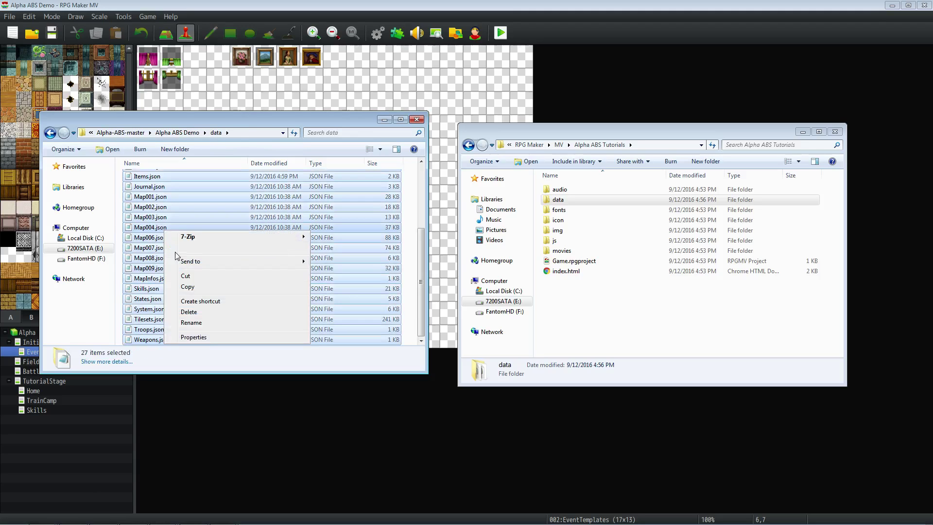
{"action": "left_click", "coordinate": [187, 287]}
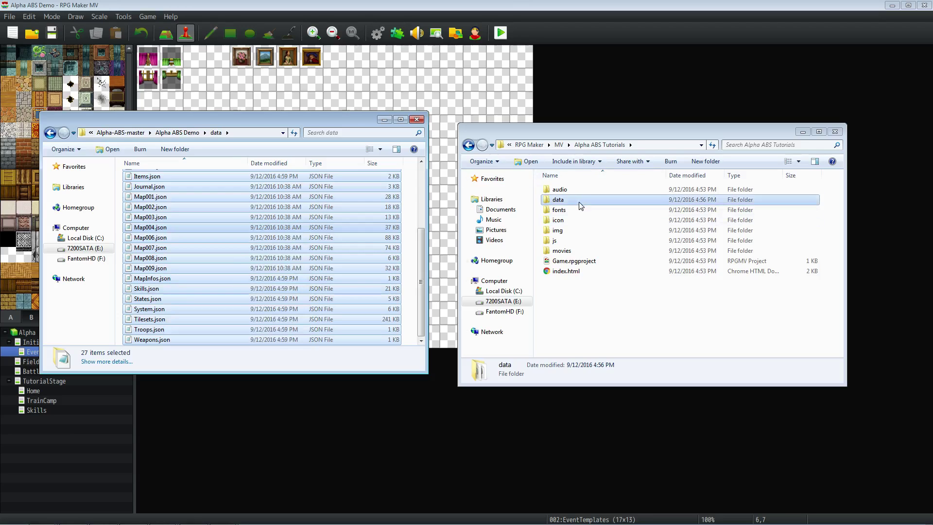
- Paste the copied files into the Alpha ABS Tutorials data folder, choosing Don't copy for all files with conflicting names
{"action": "double_click", "coordinate": [564, 200]}
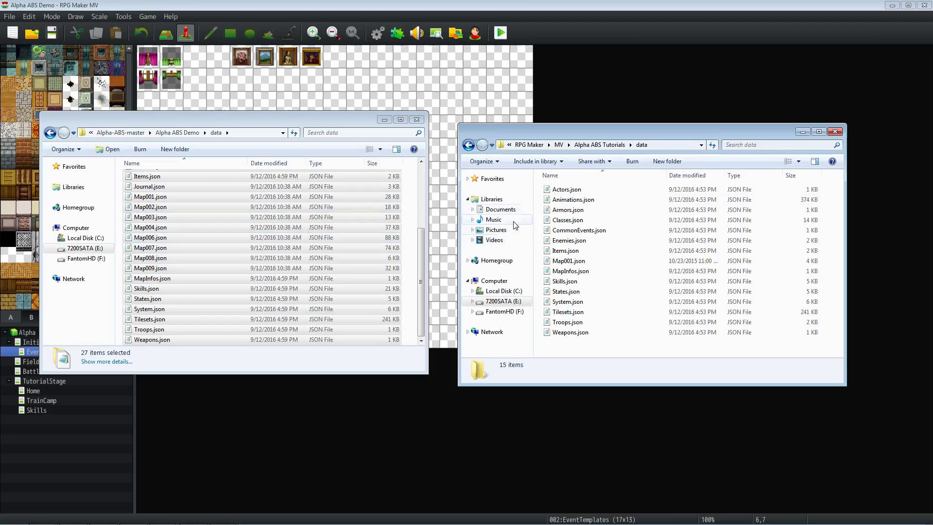
{"action": "right_click", "coordinate": [537, 234]}
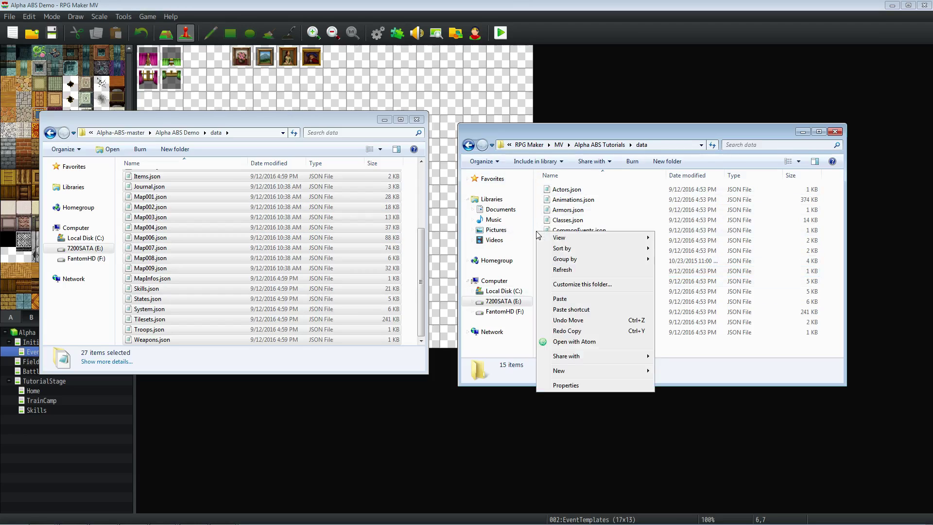
{"action": "left_click", "coordinate": [581, 298]}
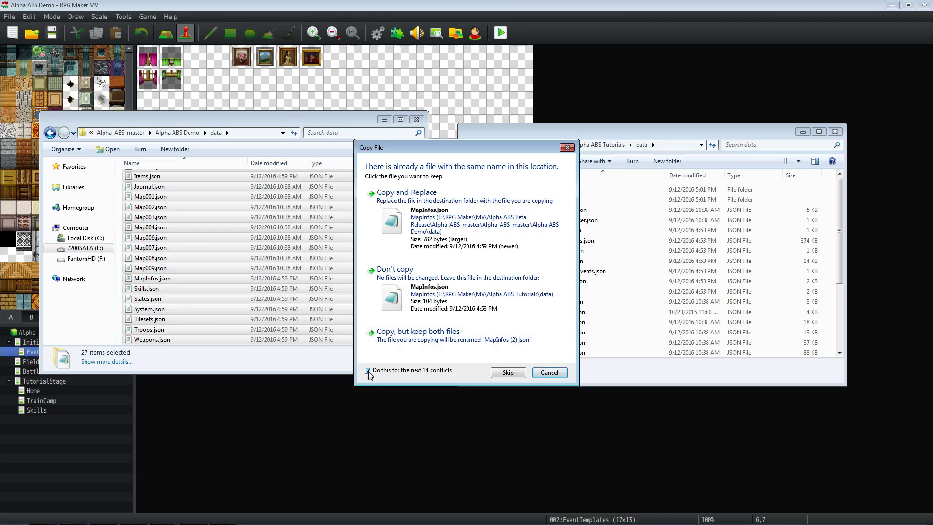
{"action": "left_click", "coordinate": [407, 286]}
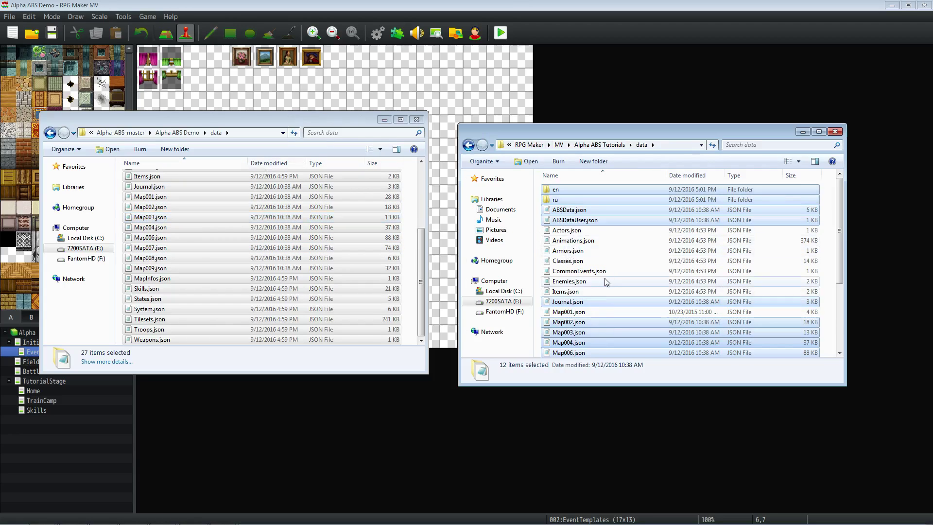
- Review the pasted files and the kept originals in the data folder of Alpha ABS Tutorials
{"action": "scroll", "coordinate": [585, 204], "scroll_direction": "down", "scroll_amount": 4}
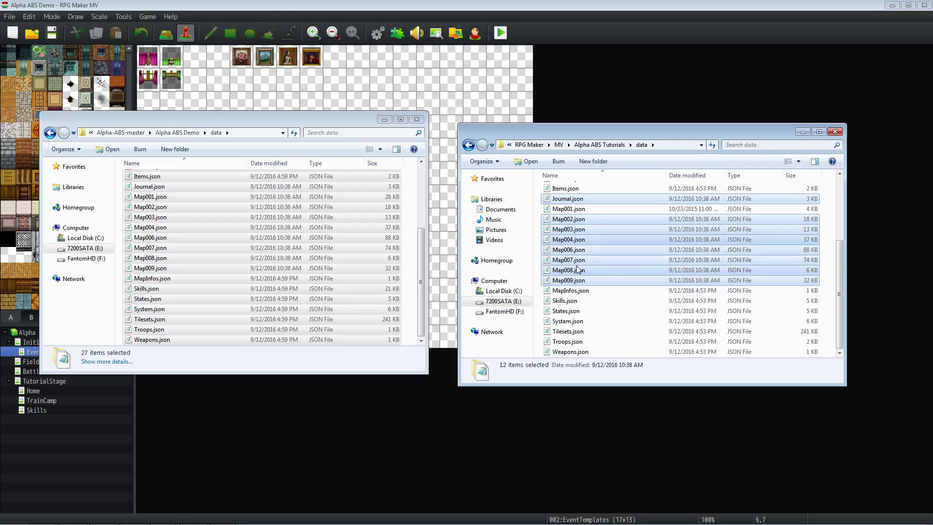
{"action": "scroll", "coordinate": [580, 242], "scroll_direction": "up", "scroll_amount": 3}
{"action": "scroll", "coordinate": [592, 235], "scroll_direction": "down", "scroll_amount": 3}
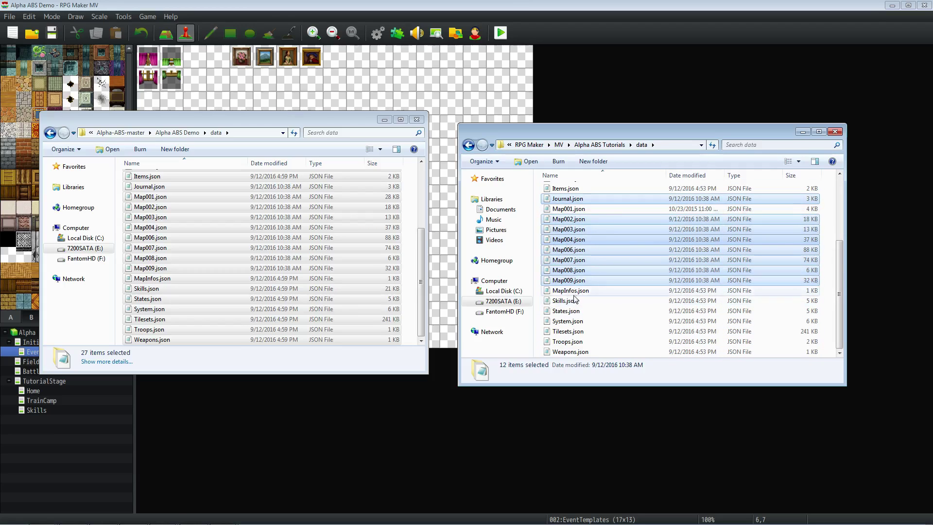
{"action": "scroll", "coordinate": [593, 260], "scroll_direction": "up", "scroll_amount": 3}
{"action": "scroll", "coordinate": [588, 252], "scroll_direction": "down", "scroll_amount": 3}
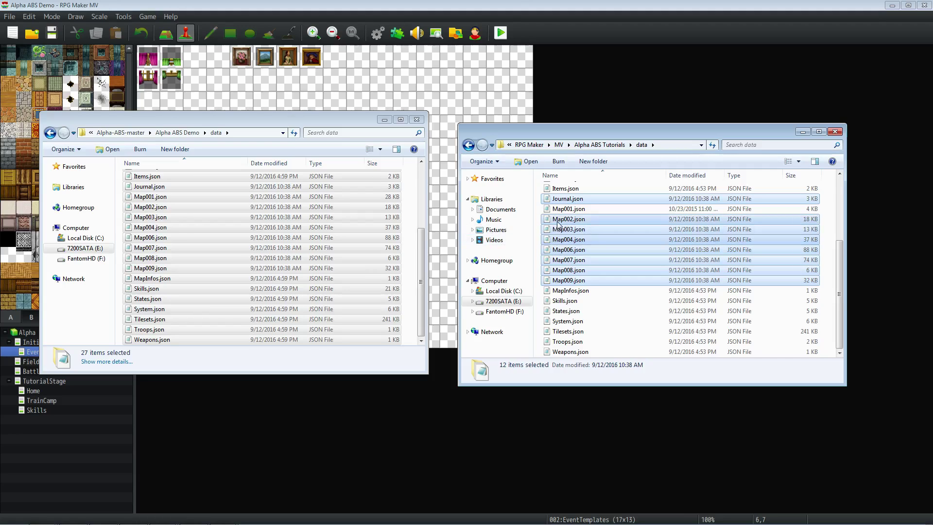
{"action": "scroll", "coordinate": [596, 253], "scroll_direction": "up", "scroll_amount": 4}
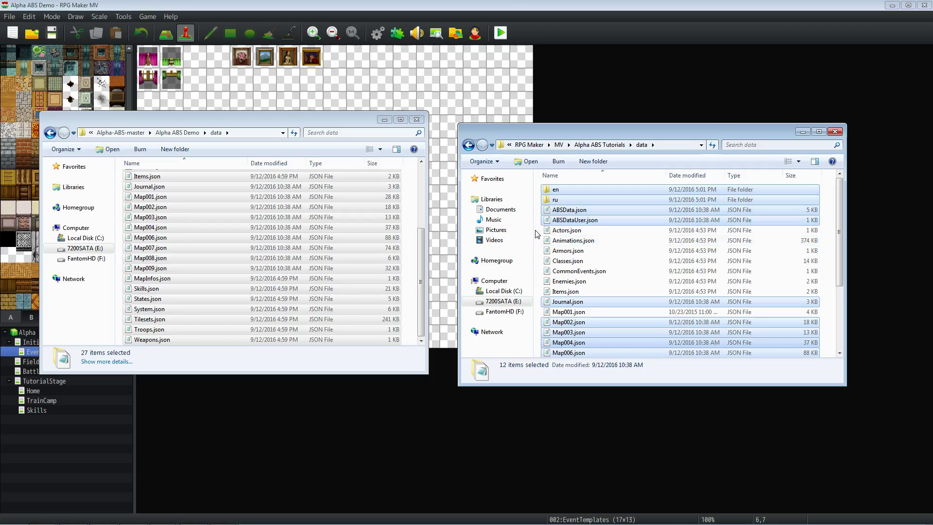
- Check the contents of the en and ru subfolders in the Alpha ABS Tutorials data folder
{"action": "double_click", "coordinate": [555, 189]}
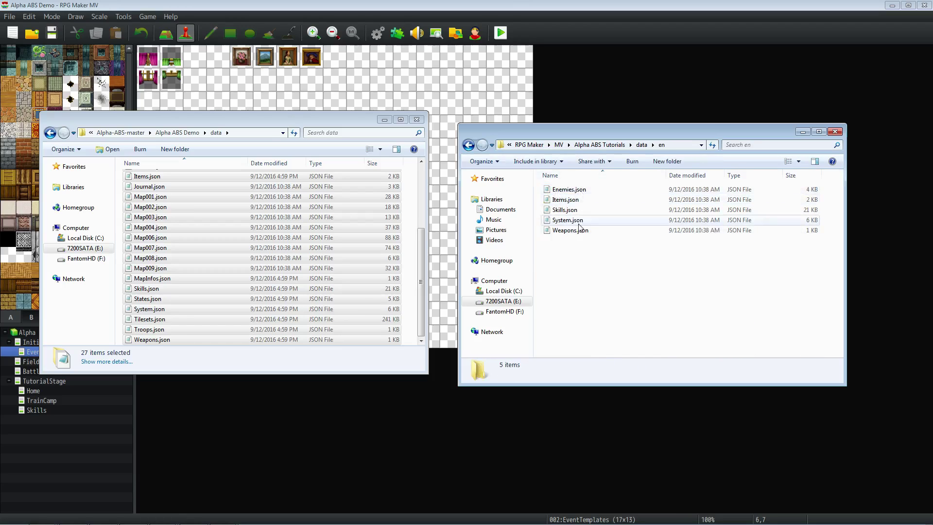
{"action": "left_click", "coordinate": [641, 144]}
{"action": "double_click", "coordinate": [557, 200]}
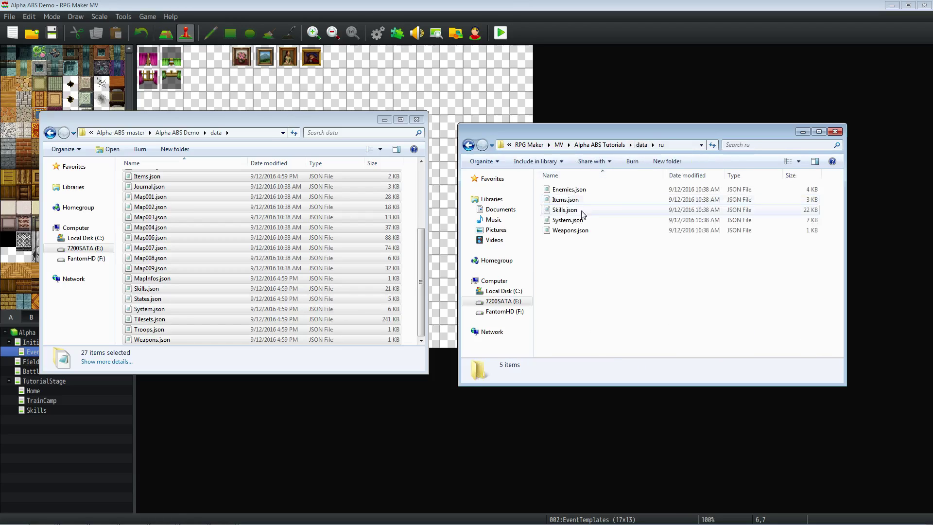
{"action": "left_click", "coordinate": [641, 144]}
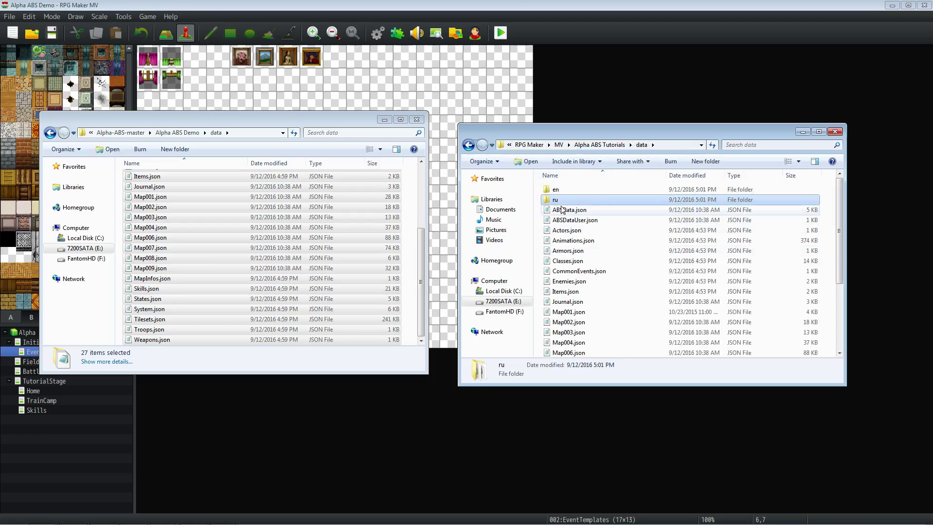
{"action": "left_click", "coordinate": [599, 144]}
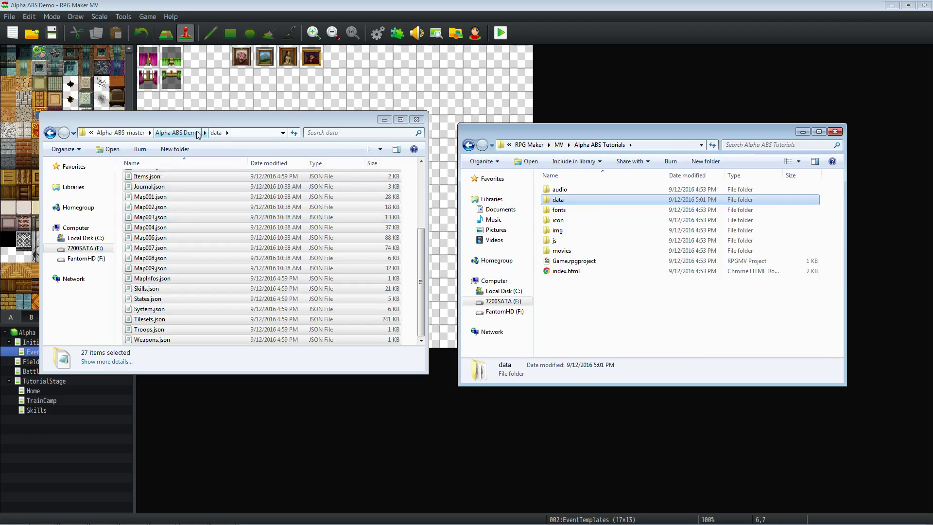
{"action": "double_click", "coordinate": [561, 200]}
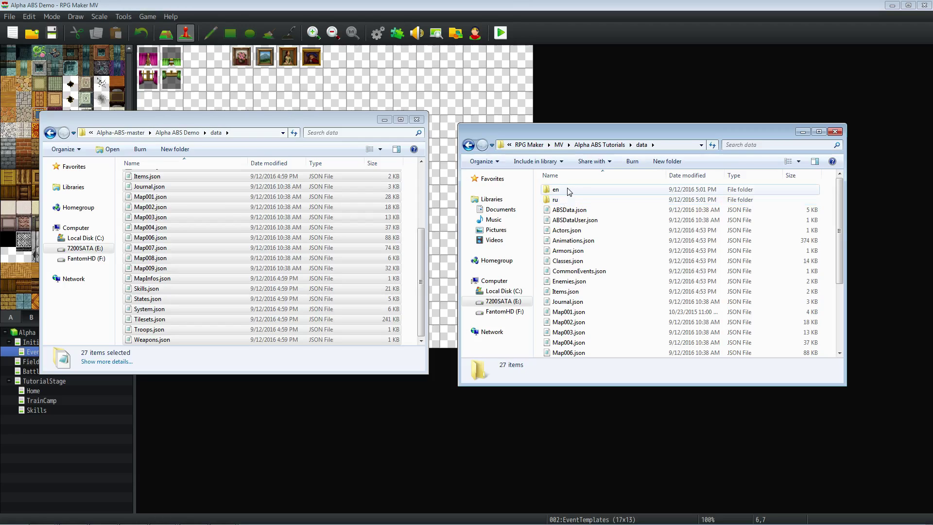
{"action": "left_click", "coordinate": [552, 203]}
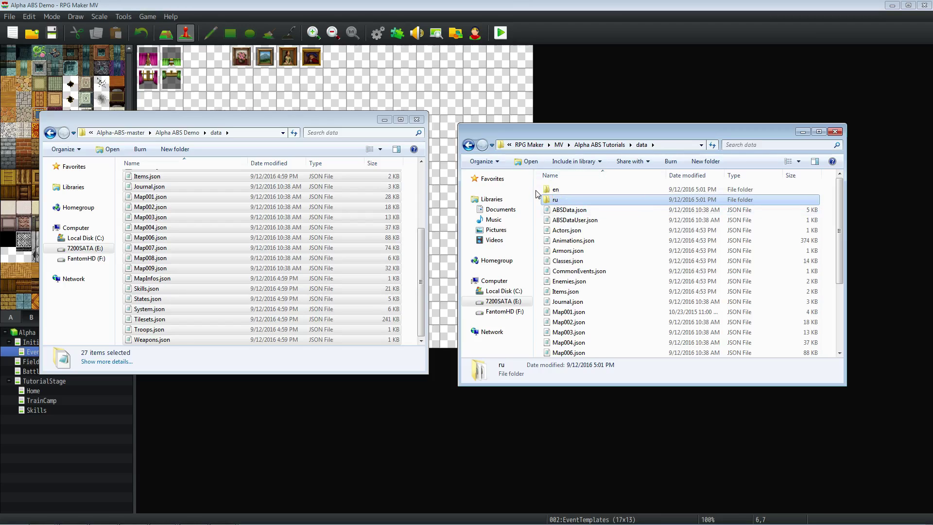
{"action": "left_click", "coordinate": [541, 189]}
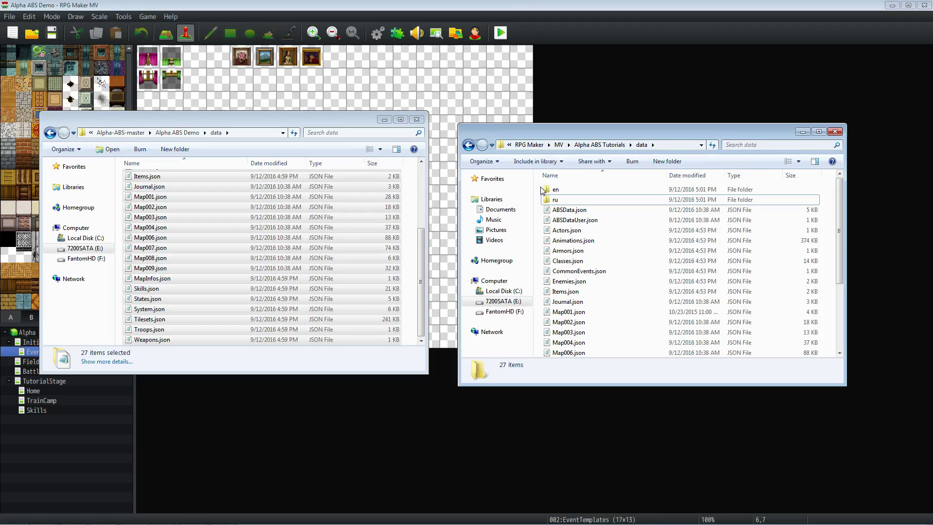
- Leave the data folders and open the fonts folder in both Alpha ABS Demo and Alpha ABS Tutorials
{"action": "left_click", "coordinate": [121, 228]}
{"action": "left_click", "coordinate": [599, 144]}
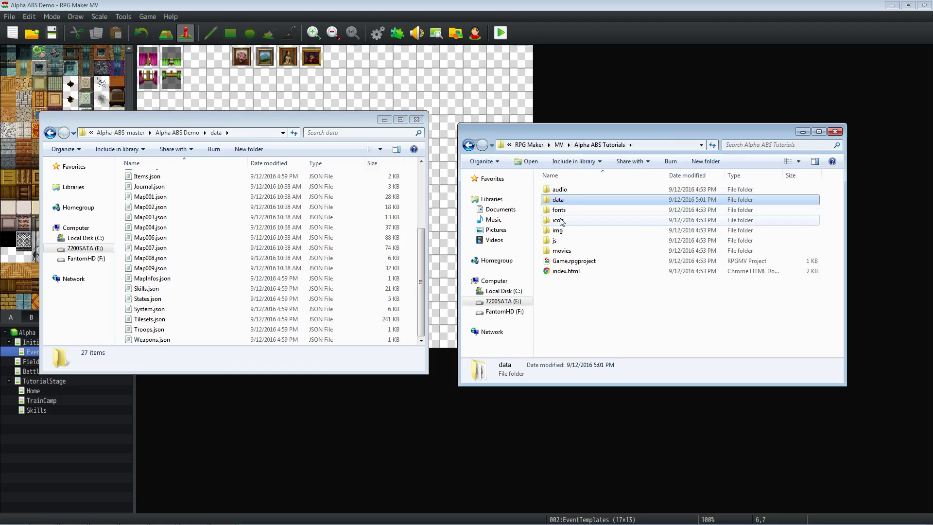
{"action": "left_click", "coordinate": [190, 134]}
{"action": "left_click", "coordinate": [190, 134]}
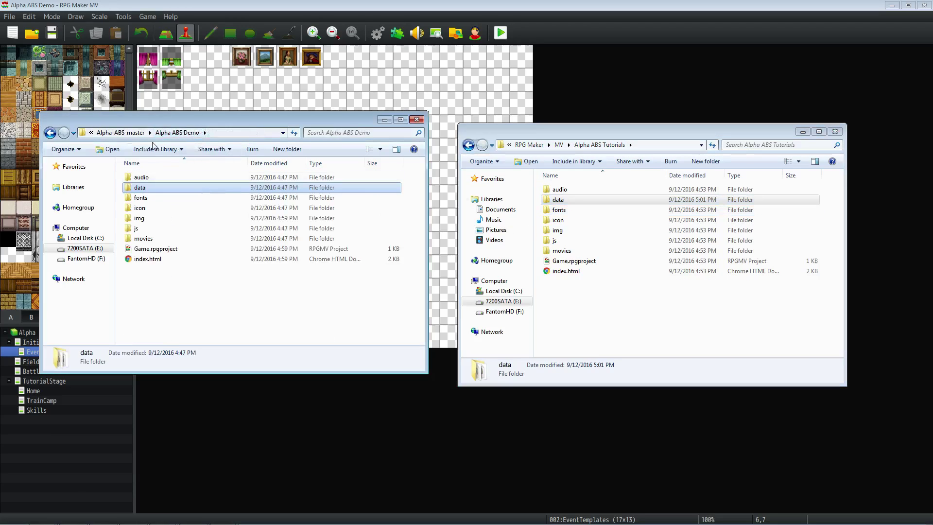
{"action": "double_click", "coordinate": [146, 198]}
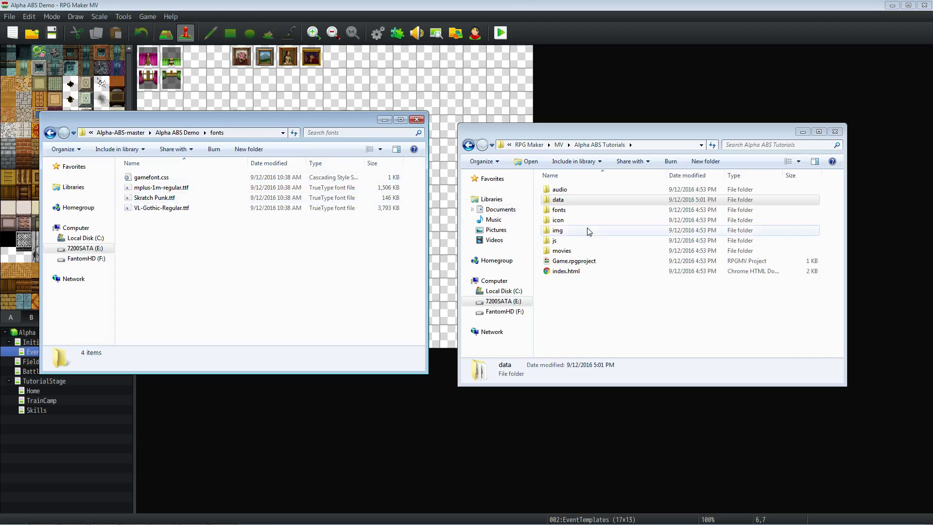
{"action": "double_click", "coordinate": [557, 210]}
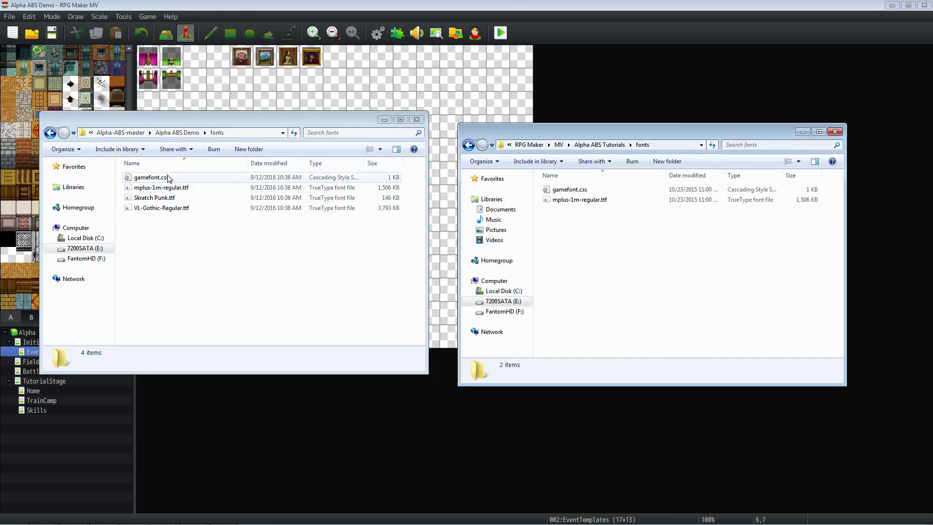
- Copy all files from the Alpha ABS Demo fonts folder into the Alpha ABS Tutorials fonts folder, choosing Don't copy for files with conflicting names
{"action": "left_click", "coordinate": [143, 177]}
{"action": "left_click", "coordinate": [176, 209], "text": "shift"}
{"action": "right_click", "coordinate": [167, 188]}
{"action": "left_click", "coordinate": [207, 267]}
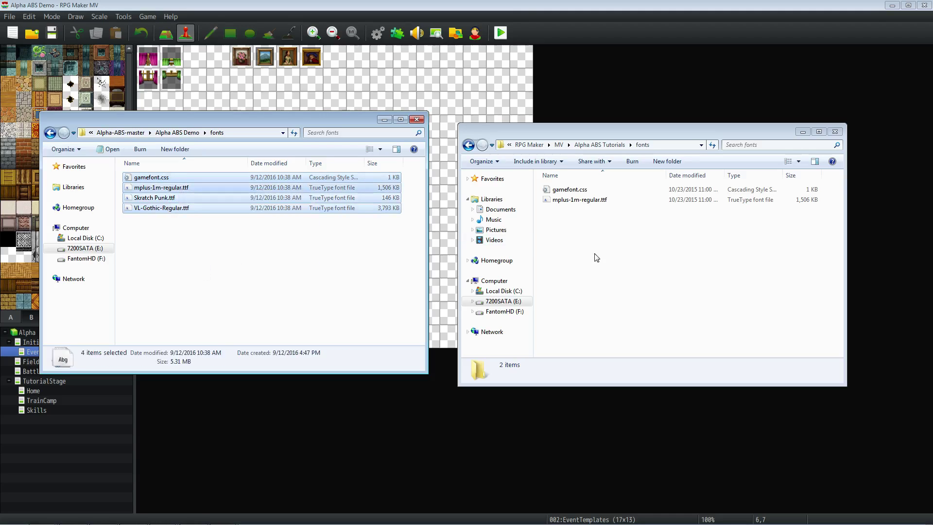
{"action": "left_click", "coordinate": [606, 257]}
{"action": "right_click", "coordinate": [607, 257]}
{"action": "left_click", "coordinate": [628, 319]}
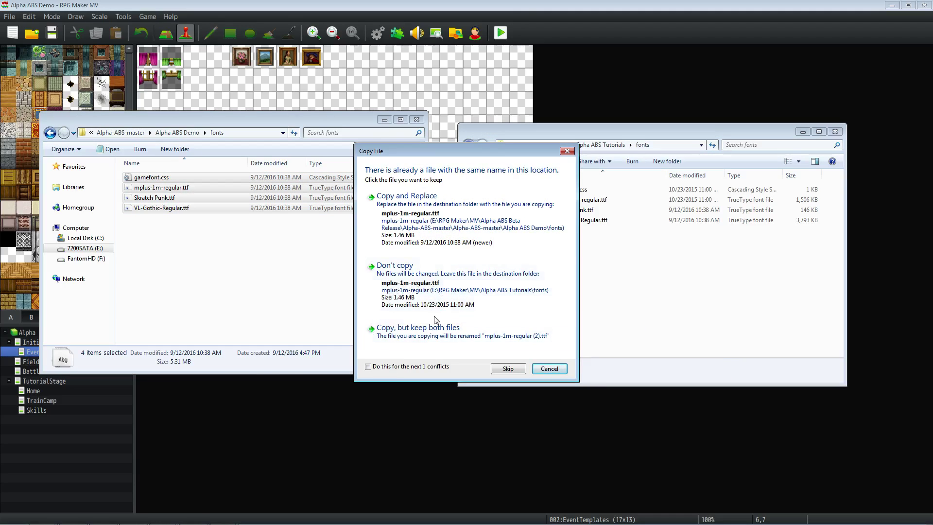
{"action": "left_click", "coordinate": [436, 287]}
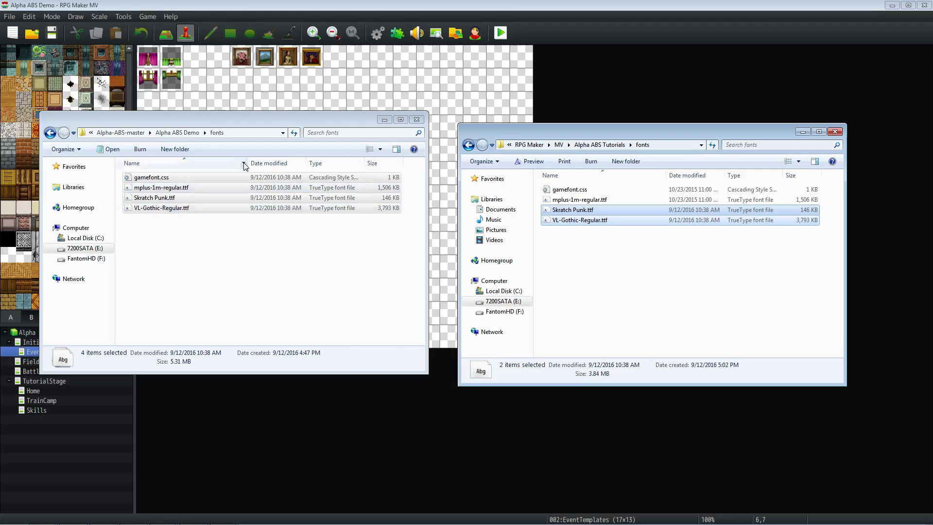
- Compare the contents of the icon folders in Alpha ABS Demo and Alpha ABS Tutorials
{"action": "left_click", "coordinate": [188, 135]}
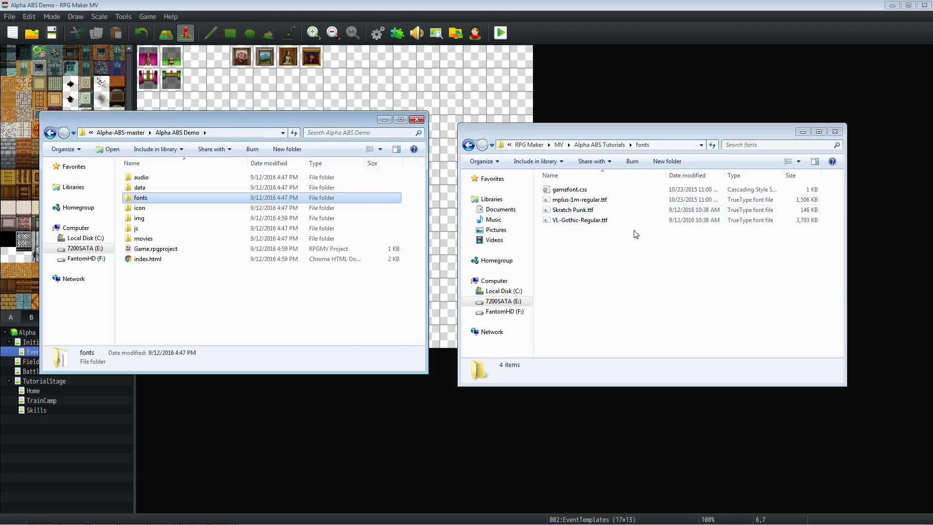
{"action": "left_click", "coordinate": [600, 145]}
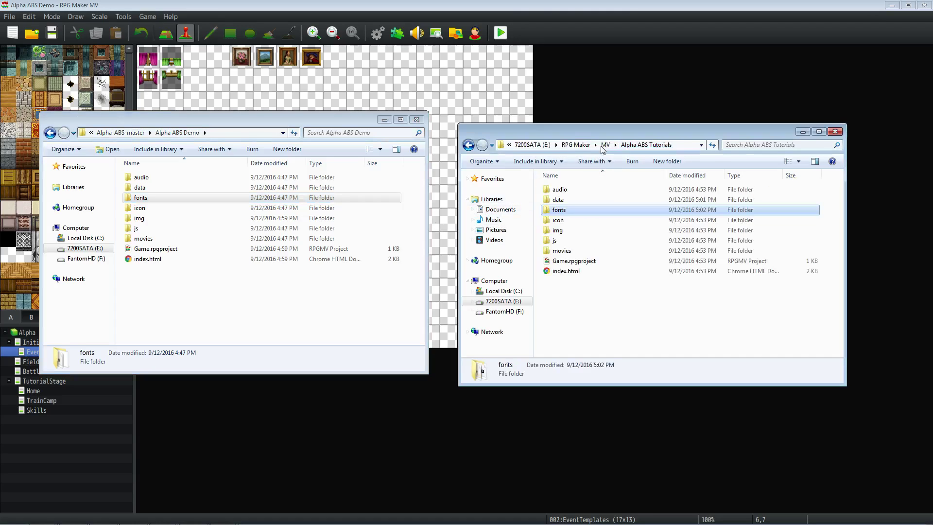
{"action": "left_click", "coordinate": [138, 208]}
{"action": "double_click", "coordinate": [139, 208]}
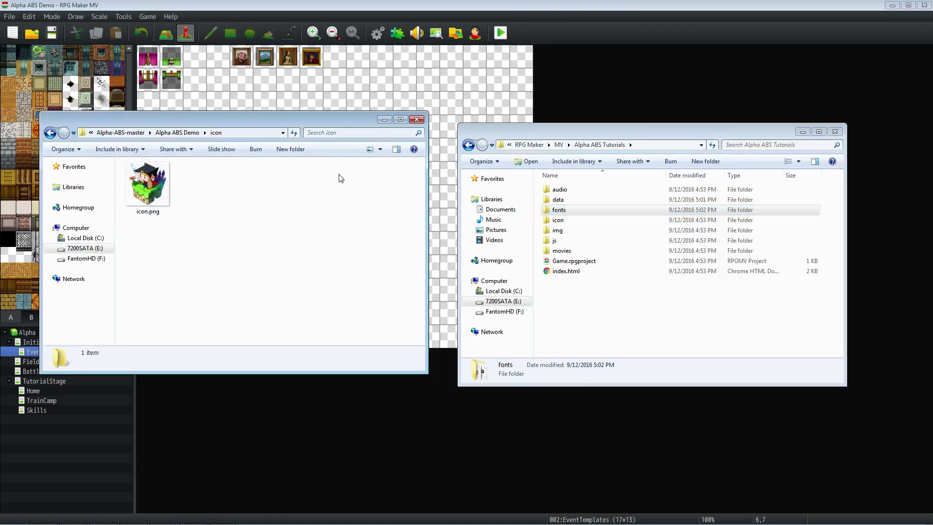
{"action": "double_click", "coordinate": [546, 220]}
- Open the img folder in both Alpha ABS Demo and Alpha ABS Tutorials
{"action": "left_click", "coordinate": [178, 132]}
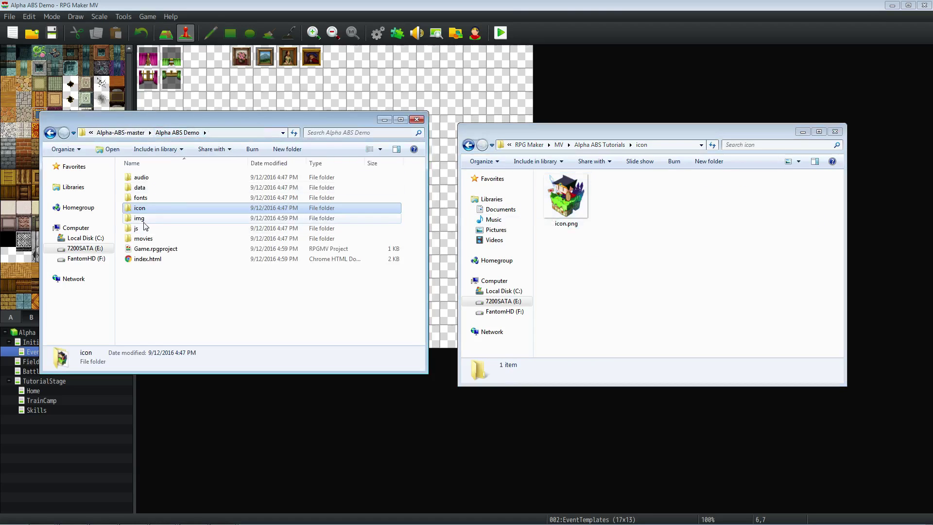
{"action": "double_click", "coordinate": [141, 228]}
{"action": "left_click", "coordinate": [580, 145]}
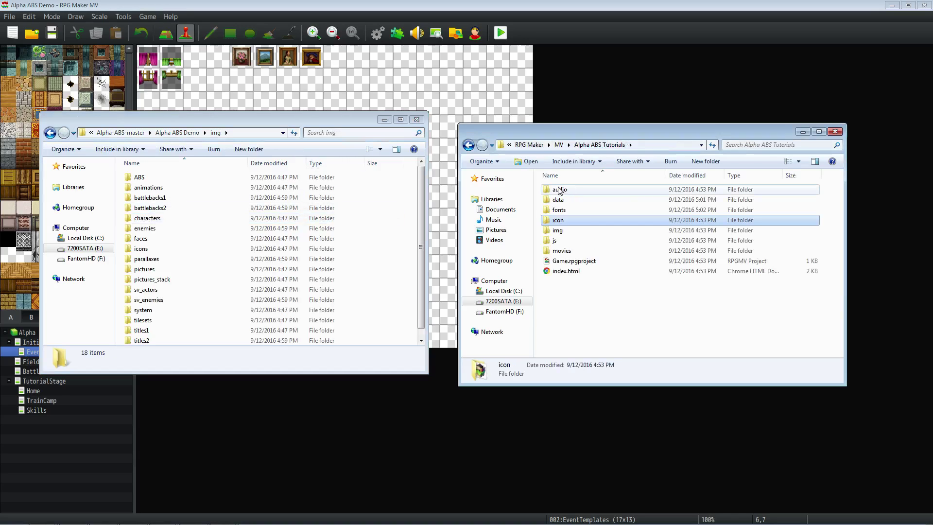
{"action": "double_click", "coordinate": [558, 230]}
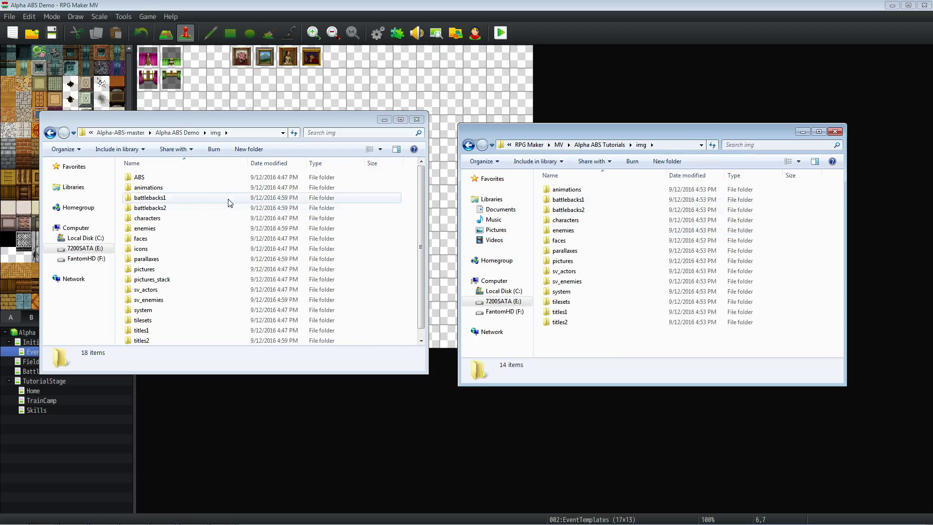
- Look through the images in the ABS subfolder of the Alpha ABS Demo img folder and return to img
{"action": "left_click", "coordinate": [140, 178]}
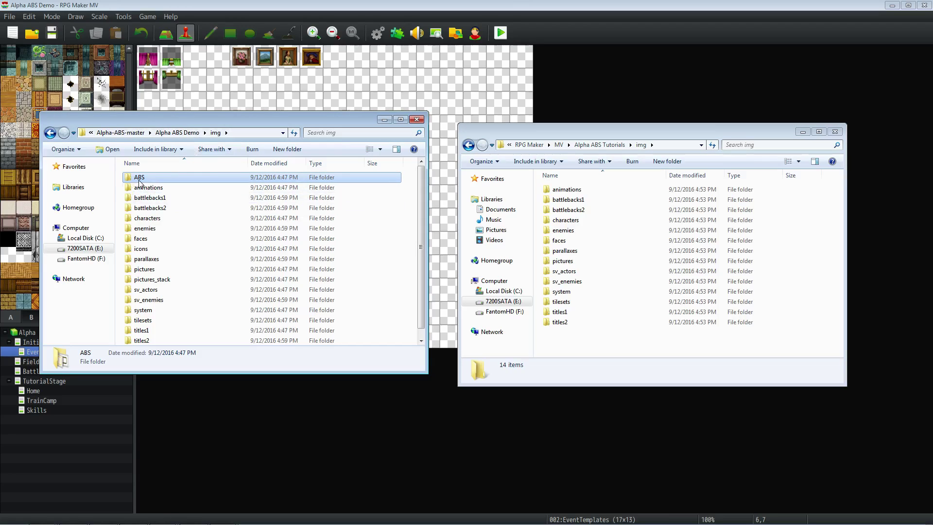
{"action": "double_click", "coordinate": [141, 179]}
{"action": "scroll", "coordinate": [225, 256], "scroll_direction": "down", "scroll_amount": 2}
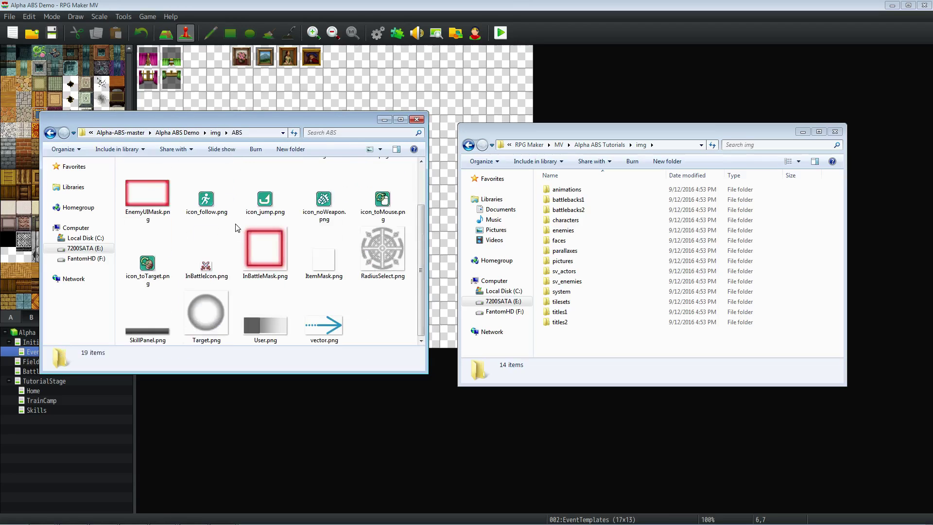
{"action": "scroll", "coordinate": [232, 249], "scroll_direction": "up", "scroll_amount": 2}
{"action": "left_click", "coordinate": [215, 132]}
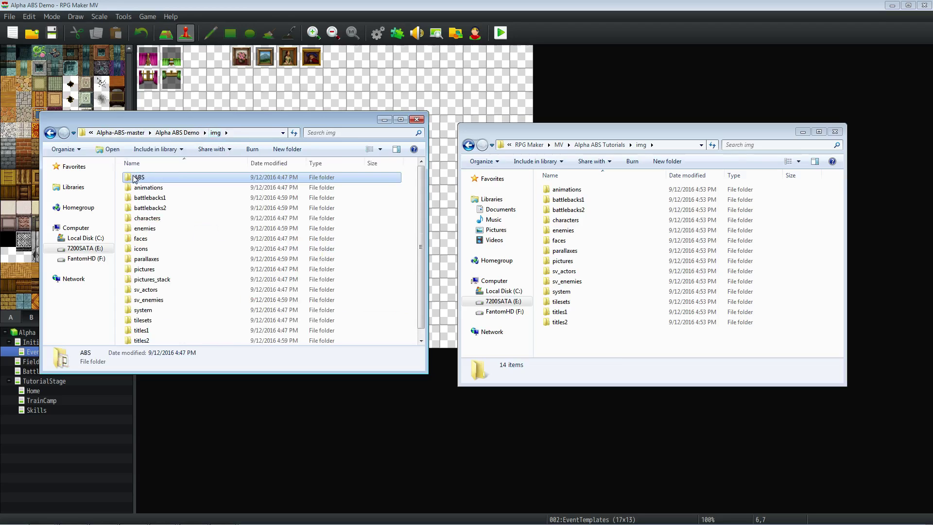
- Copy the ABS folder from the Alpha ABS Demo img folder into the Alpha ABS Tutorials img folder
{"action": "right_click", "coordinate": [138, 179]}
{"action": "left_click", "coordinate": [160, 354]}
{"action": "left_click", "coordinate": [558, 345]}
{"action": "right_click", "coordinate": [555, 342]}
{"action": "left_click", "coordinate": [579, 410]}
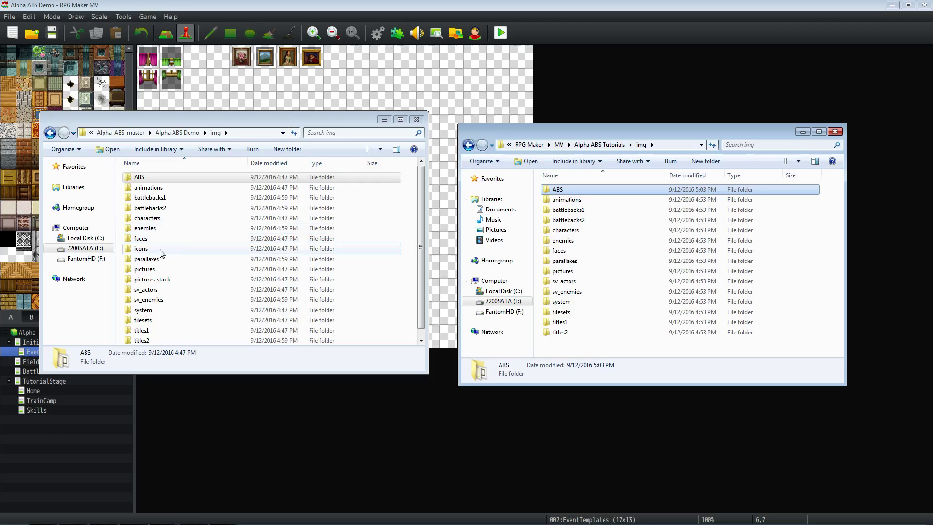
{"action": "left_click", "coordinate": [120, 276]}
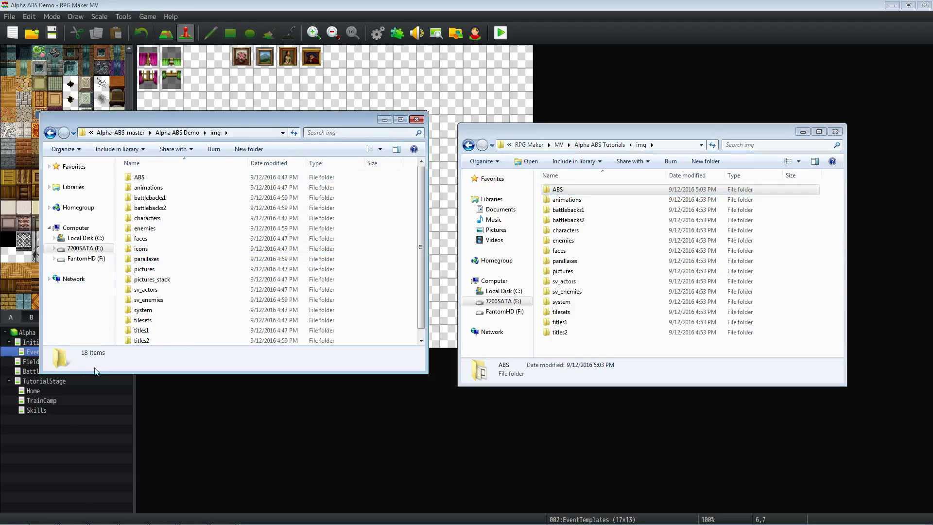
{"action": "left_click", "coordinate": [533, 281]}
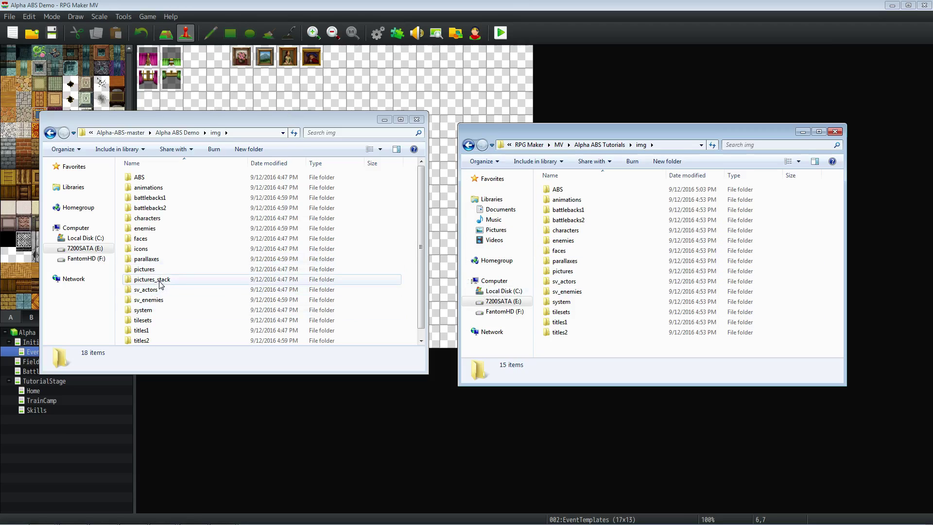
{"action": "left_click", "coordinate": [142, 177]}
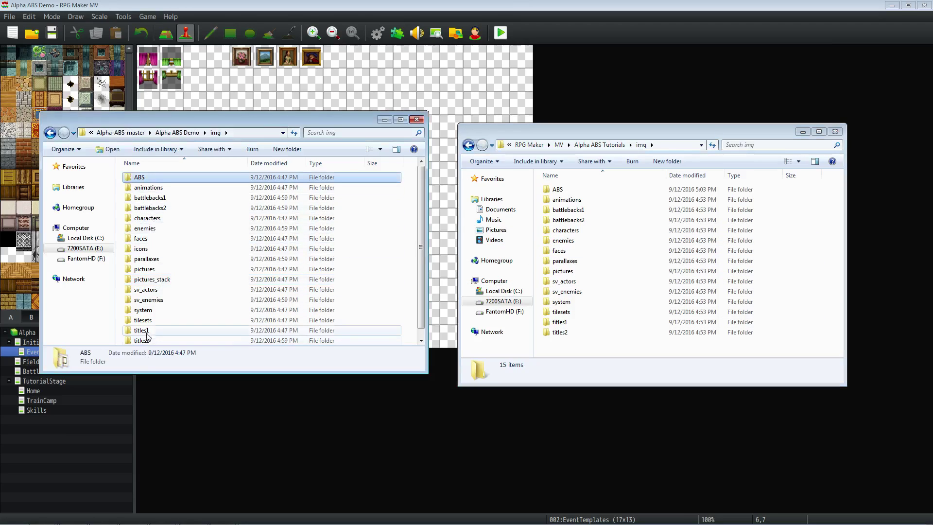
{"action": "scroll", "coordinate": [149, 337], "scroll_direction": "down", "scroll_amount": 1}
{"action": "left_click", "coordinate": [146, 340], "text": "shift"}
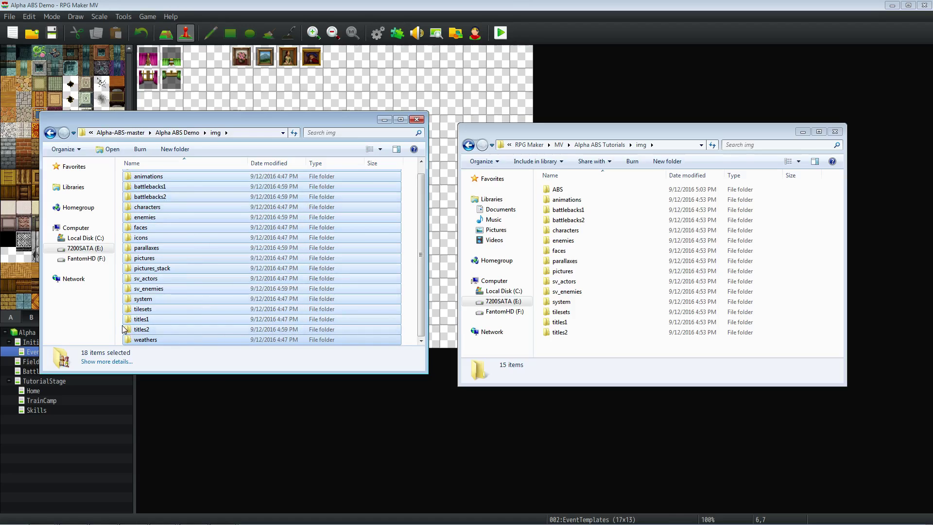
{"action": "left_click", "coordinate": [149, 343]}
{"action": "scroll", "coordinate": [150, 340], "scroll_direction": "up", "scroll_amount": 1}
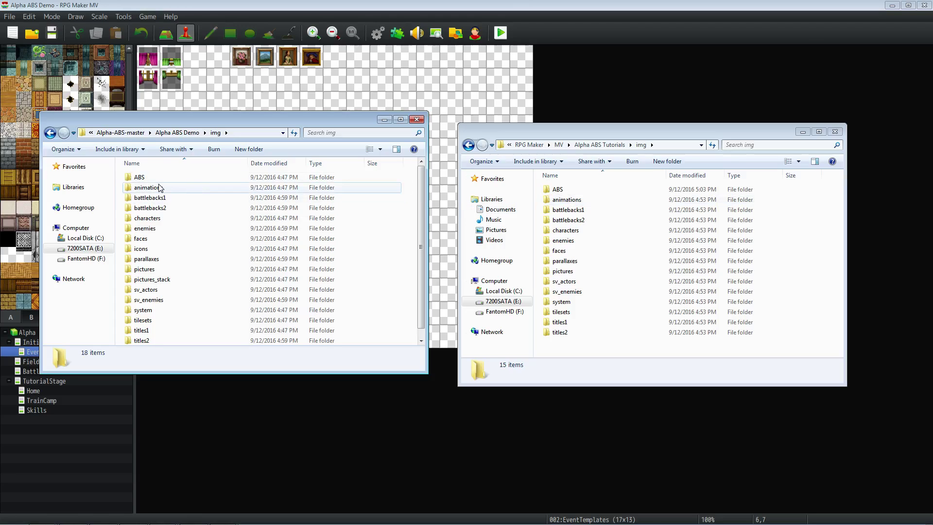
- Copy the icons folder from the Alpha ABS Demo img folder into the Alpha ABS Tutorials img folder
{"action": "right_click", "coordinate": [141, 250]}
{"action": "left_click", "coordinate": [174, 407]}
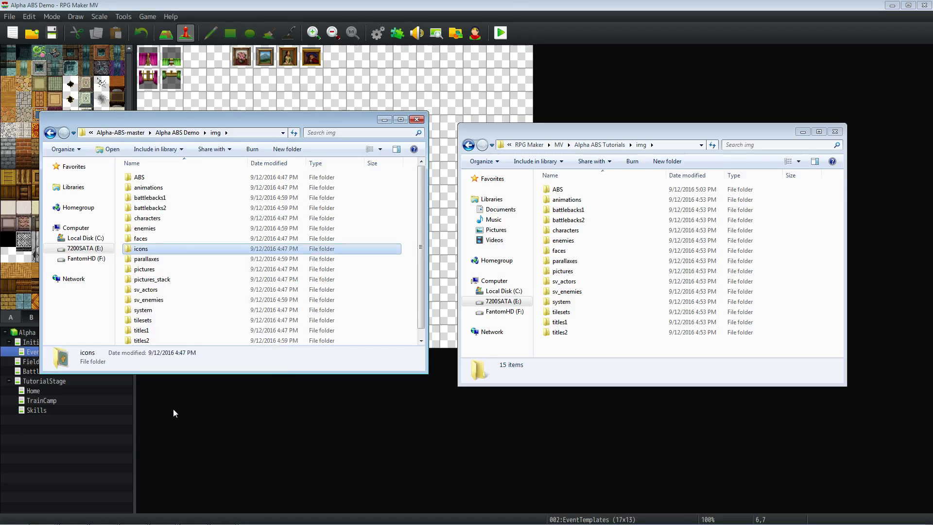
{"action": "right_click", "coordinate": [540, 249]}
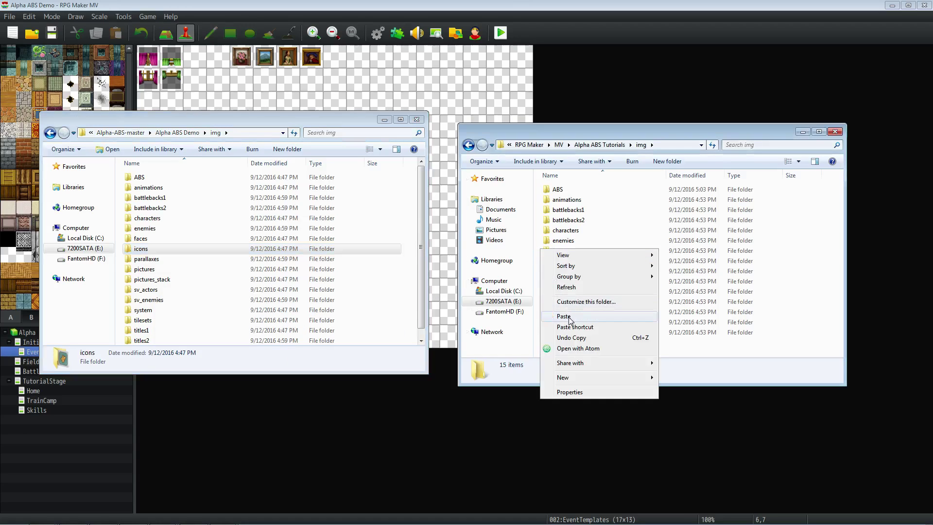
{"action": "left_click", "coordinate": [570, 318]}
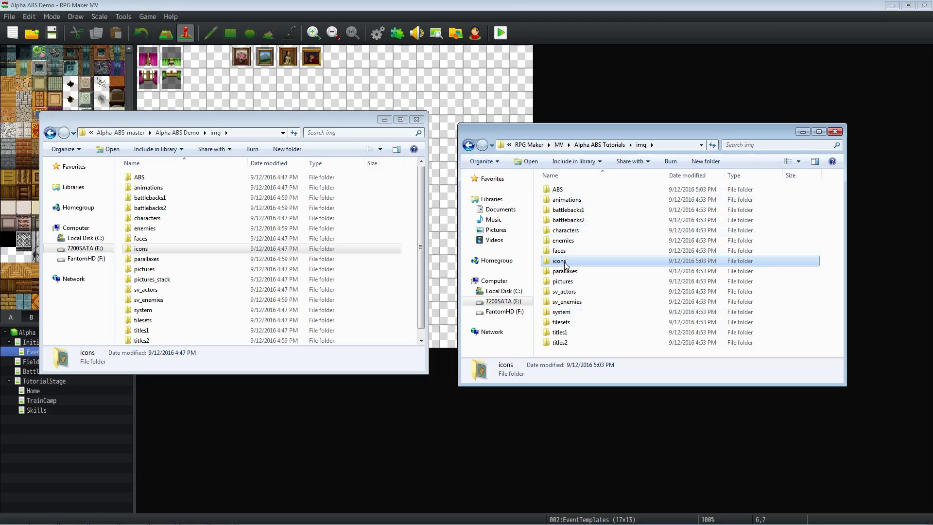
- Copy the pictures_stack folder from the Alpha ABS Demo img folder into the Alpha ABS Tutorials img folder
{"action": "right_click", "coordinate": [152, 285]}
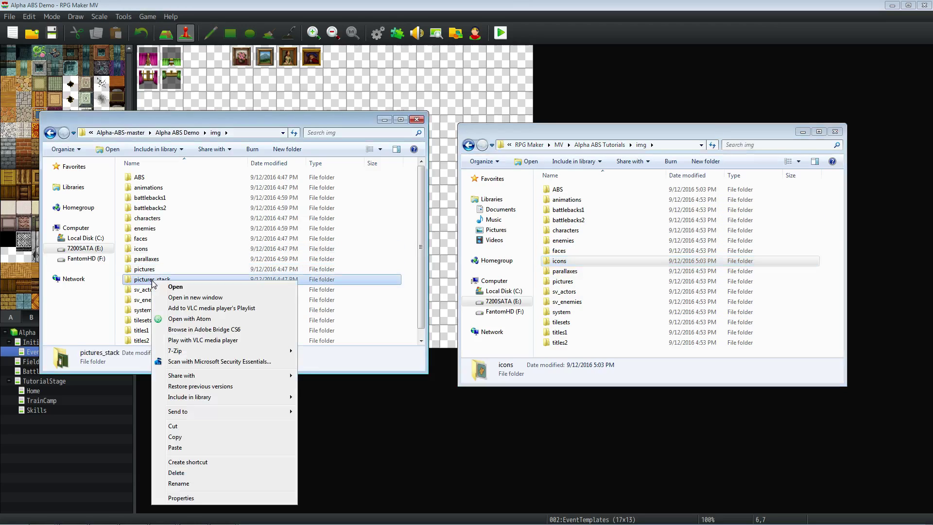
{"action": "left_click", "coordinate": [187, 437]}
{"action": "left_click", "coordinate": [538, 265]}
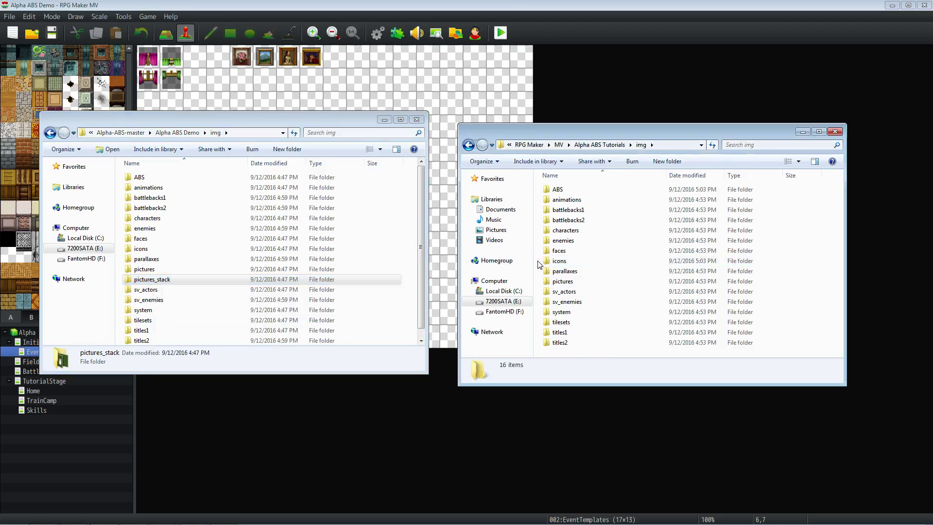
{"action": "right_click", "coordinate": [539, 263]}
{"action": "left_click", "coordinate": [560, 329]}
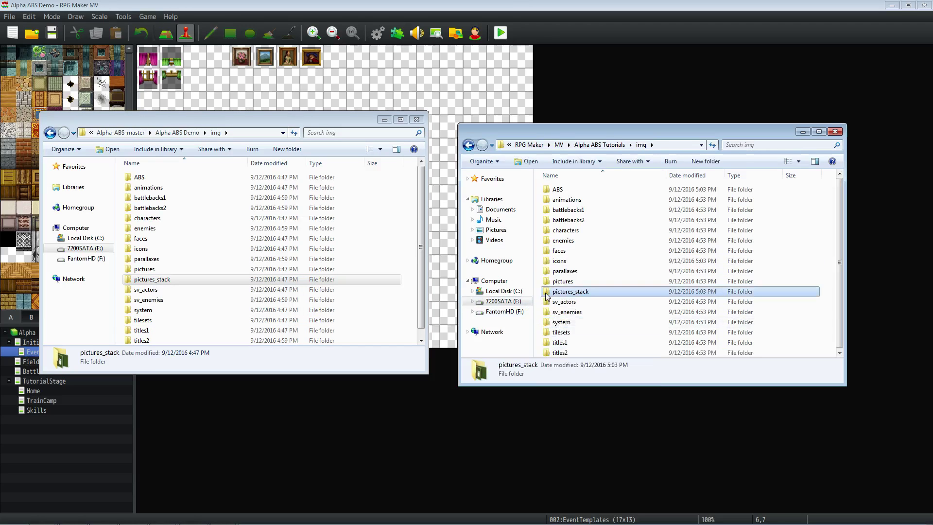
{"action": "left_click", "coordinate": [538, 294]}
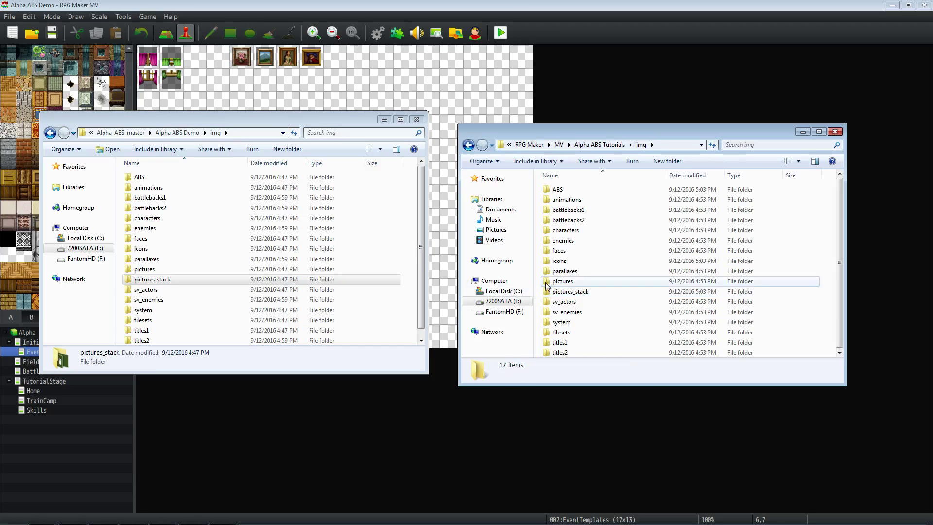
- Copy the weathers folder from the Alpha ABS Demo img folder into the Alpha ABS Tutorials img folder
{"action": "left_click", "coordinate": [121, 301]}
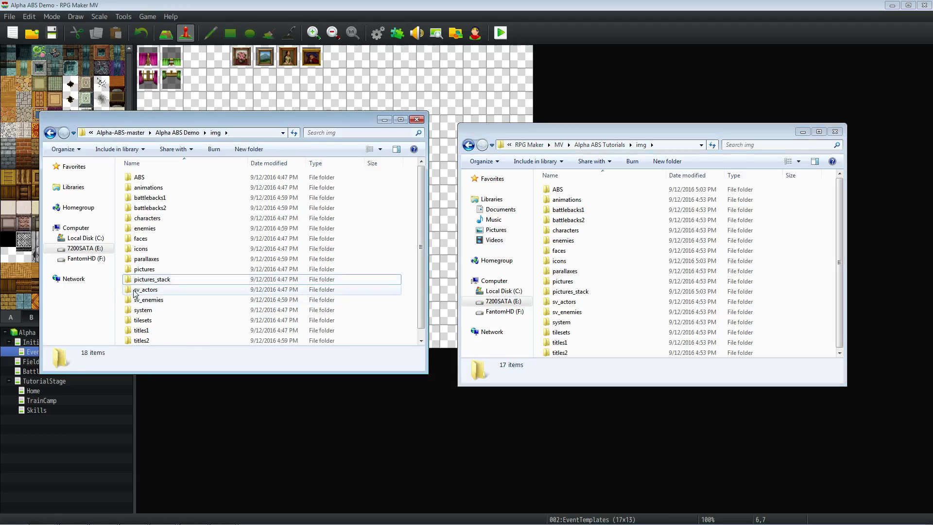
{"action": "scroll", "coordinate": [150, 281], "scroll_direction": "down", "scroll_amount": 1}
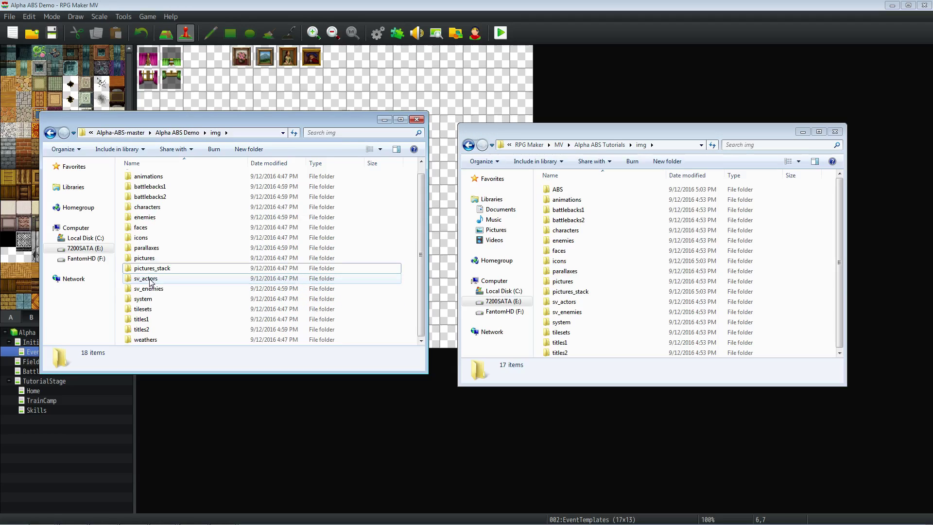
{"action": "left_click", "coordinate": [146, 340]}
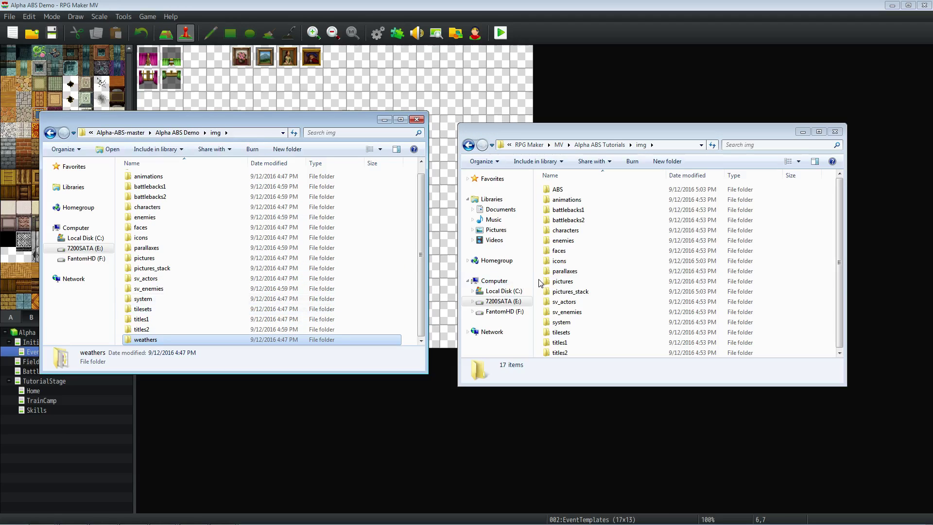
{"action": "right_click", "coordinate": [153, 342]}
{"action": "left_click", "coordinate": [176, 273]}
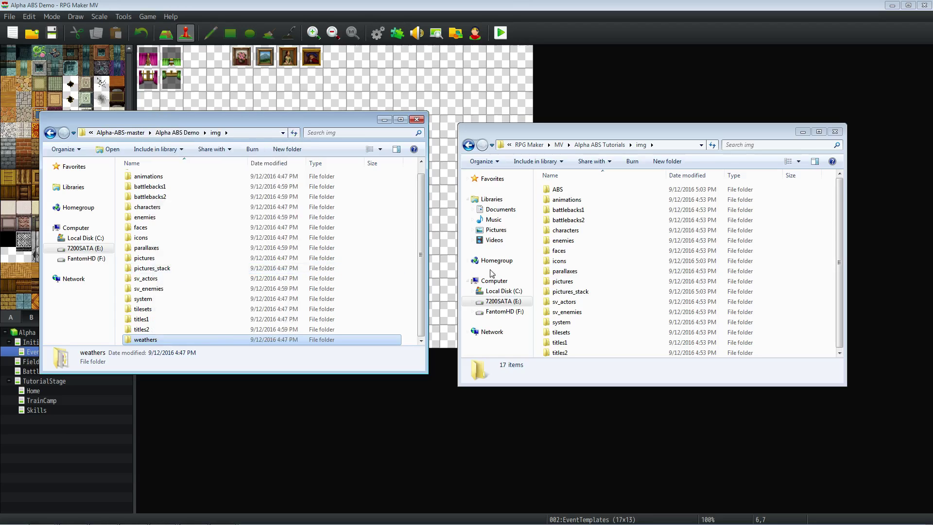
{"action": "right_click", "coordinate": [537, 260]}
{"action": "left_click", "coordinate": [563, 327]}
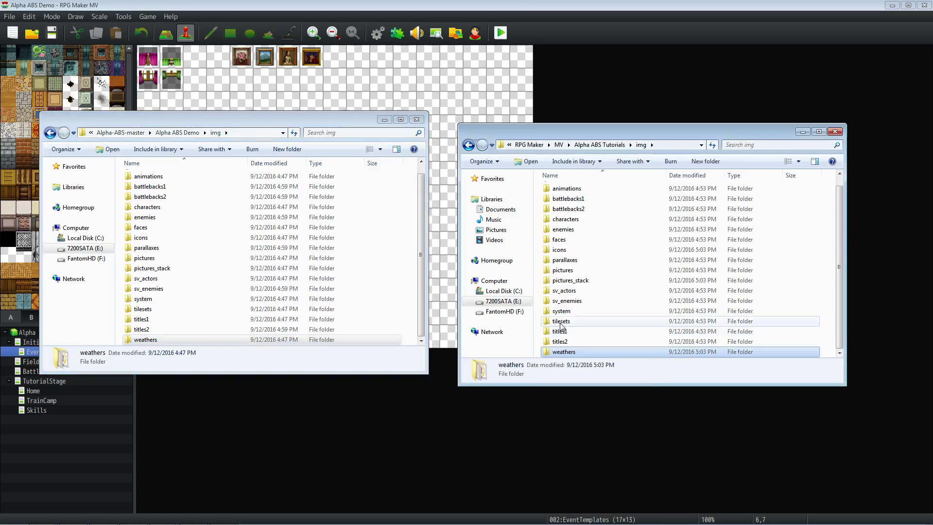
- Open the plugins folder inside js in both Alpha ABS Demo and Alpha ABS Tutorials
{"action": "left_click", "coordinate": [191, 134]}
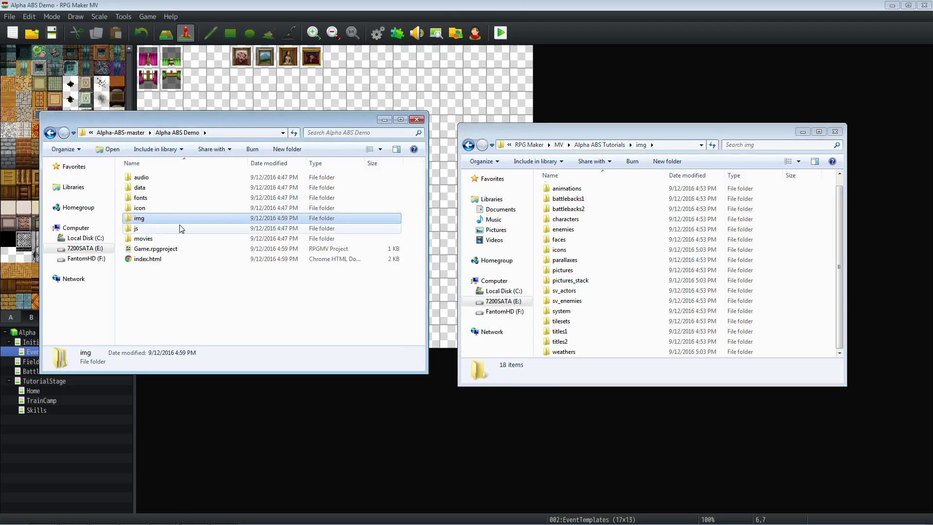
{"action": "left_click", "coordinate": [615, 146]}
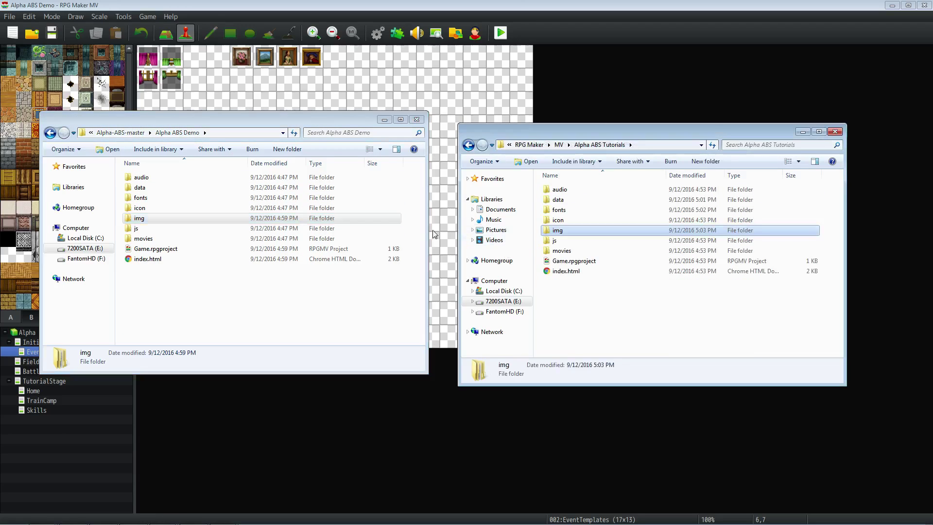
{"action": "double_click", "coordinate": [137, 228]}
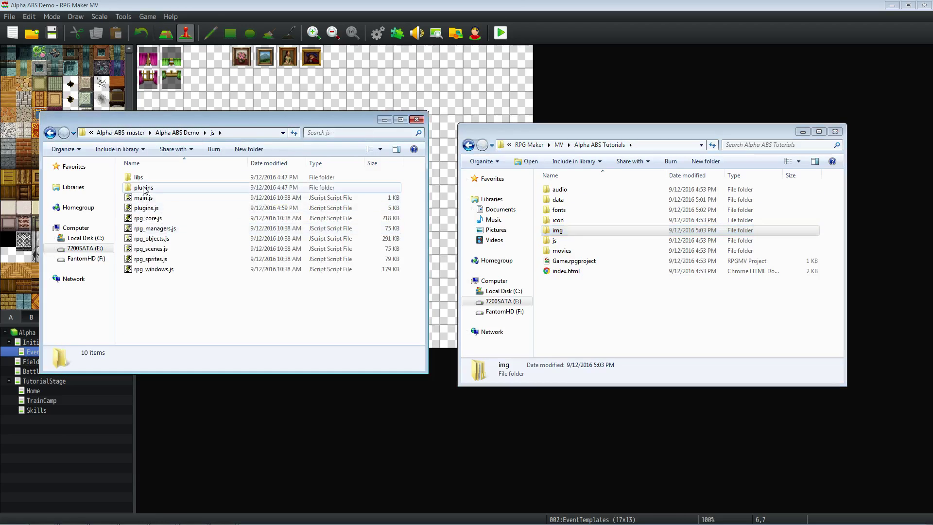
{"action": "double_click", "coordinate": [144, 188]}
{"action": "left_click", "coordinate": [571, 145]}
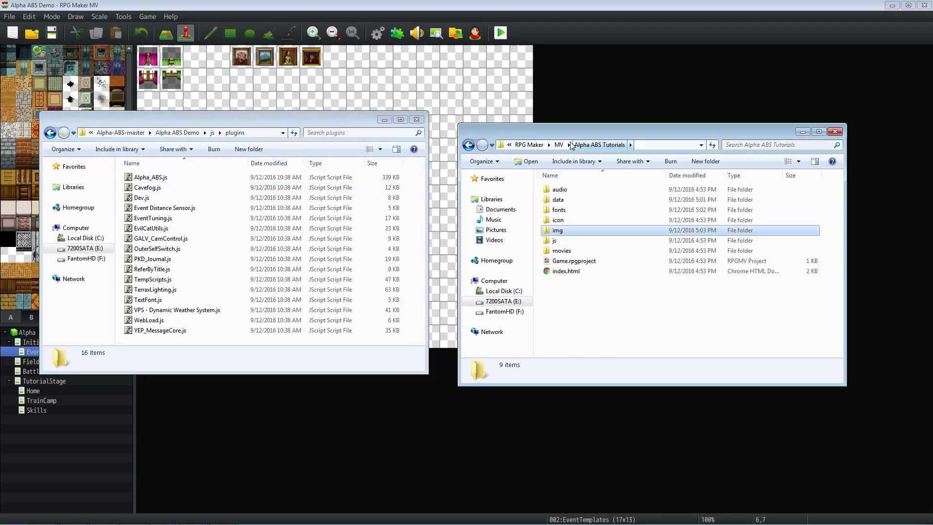
{"action": "left_click", "coordinate": [571, 144]}
{"action": "left_click", "coordinate": [578, 209]}
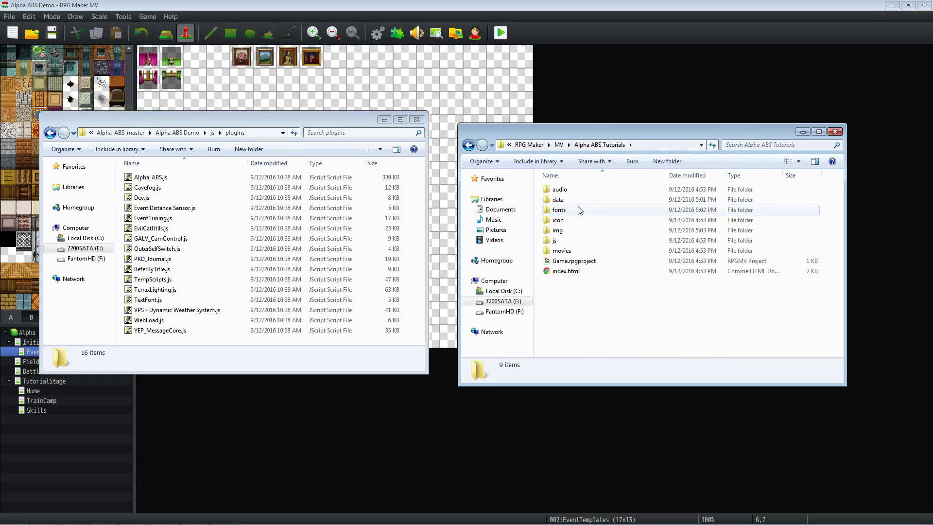
{"action": "double_click", "coordinate": [554, 240]}
{"action": "double_click", "coordinate": [556, 199]}
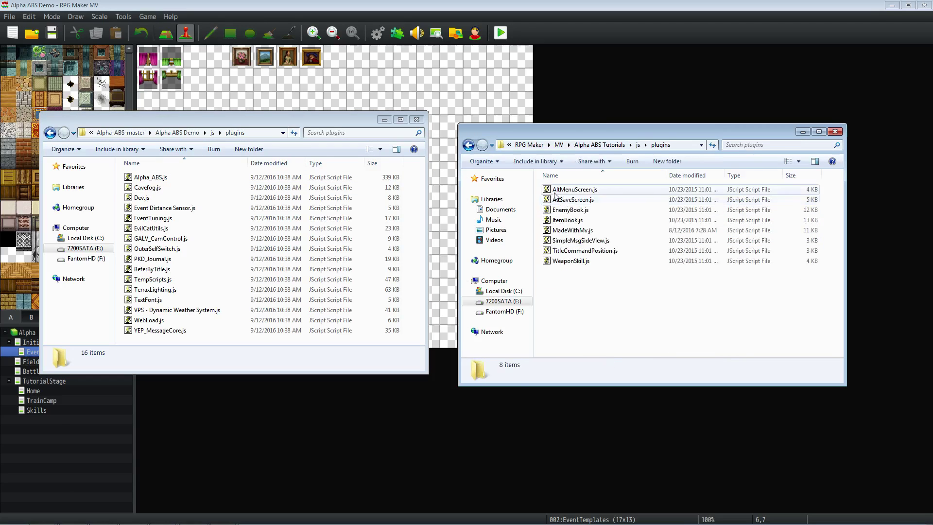
- Copy all plugin files, Alpha_ABS.js through YEP_MessageCore.js, from the Alpha ABS Demo plugins folder into the Alpha ABS Tutorials plugins folder
{"action": "left_click", "coordinate": [155, 179]}
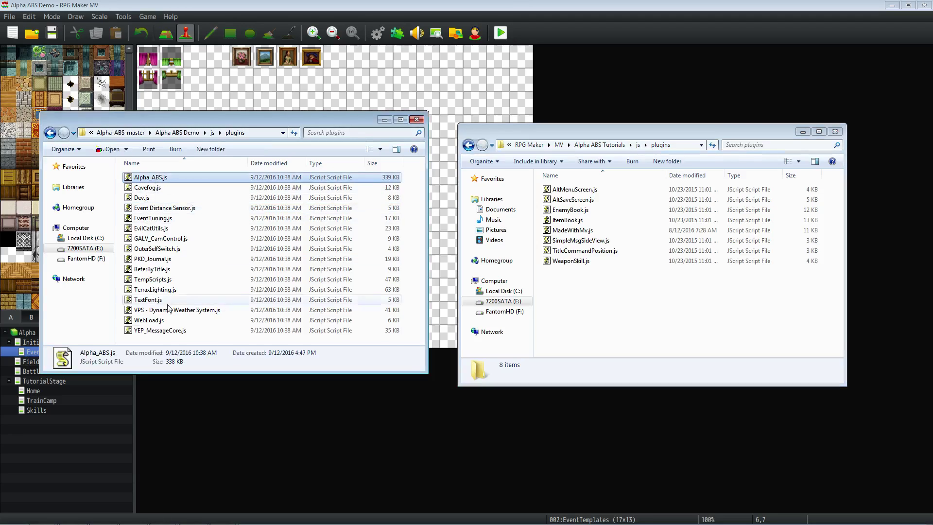
{"action": "left_click", "coordinate": [161, 330], "text": "shift"}
{"action": "right_click", "coordinate": [169, 249]}
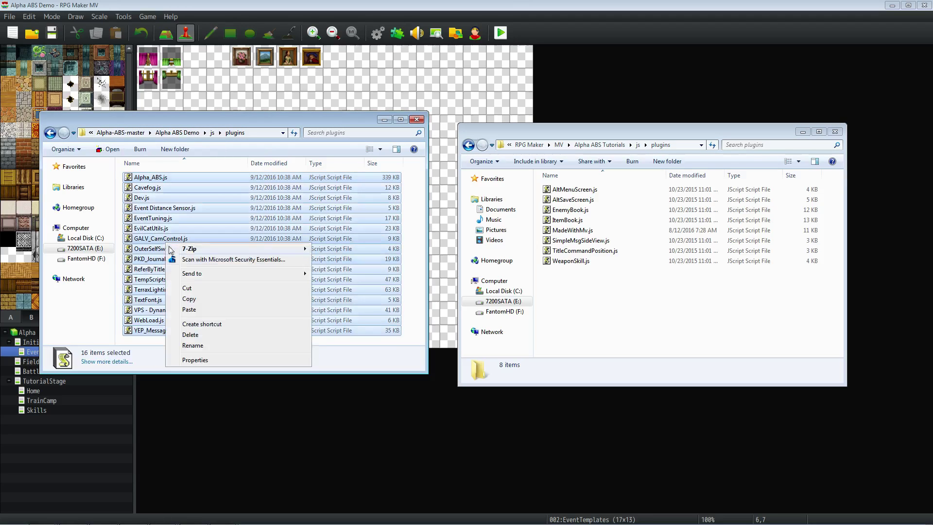
{"action": "left_click", "coordinate": [203, 300]}
{"action": "left_click", "coordinate": [563, 249]}
{"action": "right_click", "coordinate": [566, 278]}
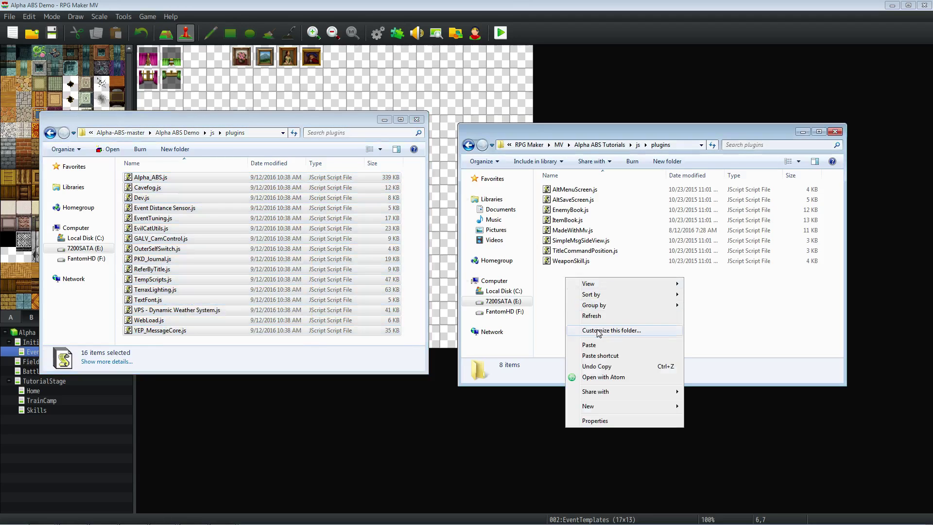
{"action": "left_click", "coordinate": [600, 347]}
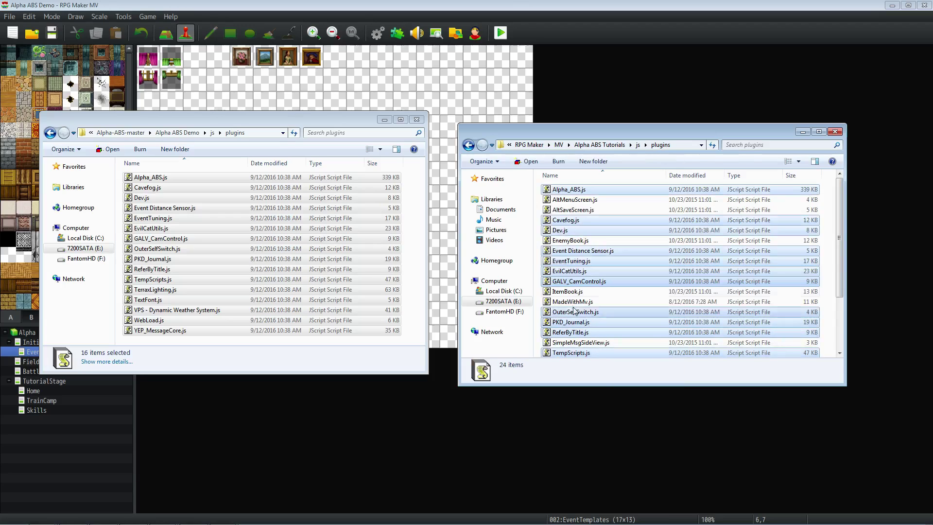
{"action": "scroll", "coordinate": [595, 283], "scroll_direction": "down", "scroll_amount": 3}
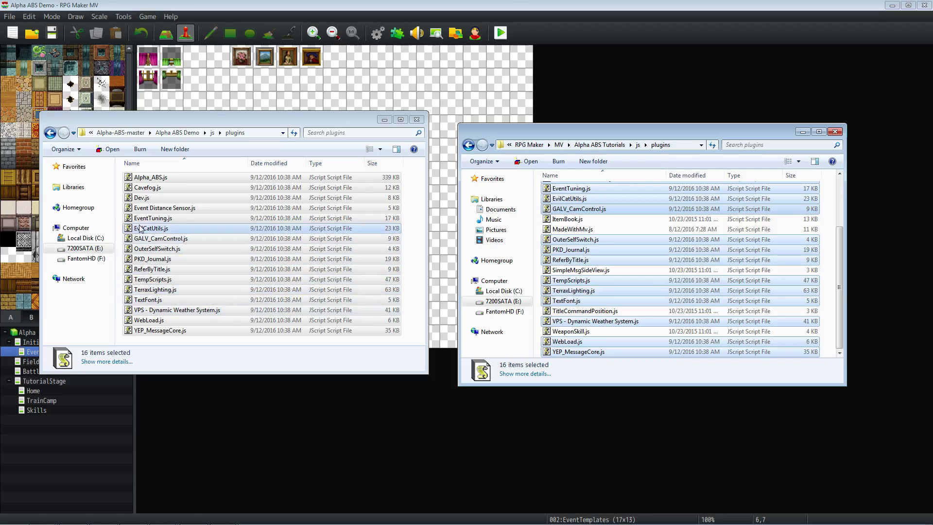
{"action": "left_click", "coordinate": [119, 275]}
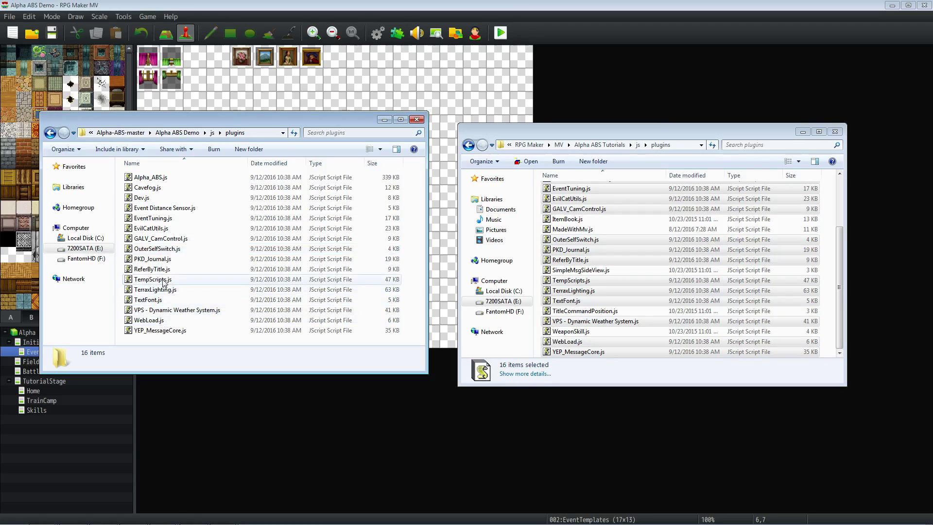
{"action": "left_click", "coordinate": [160, 330]}
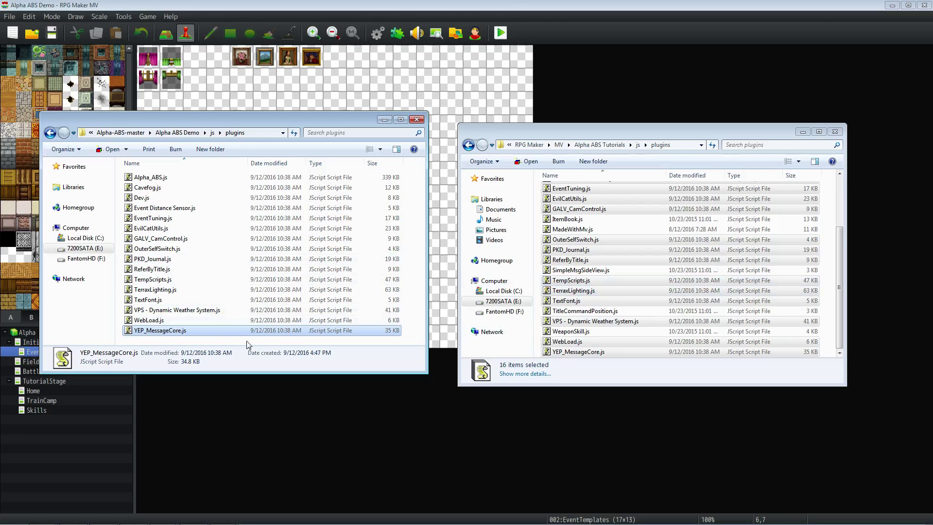
{"action": "right_click", "coordinate": [206, 334]}
{"action": "left_click", "coordinate": [119, 286]}
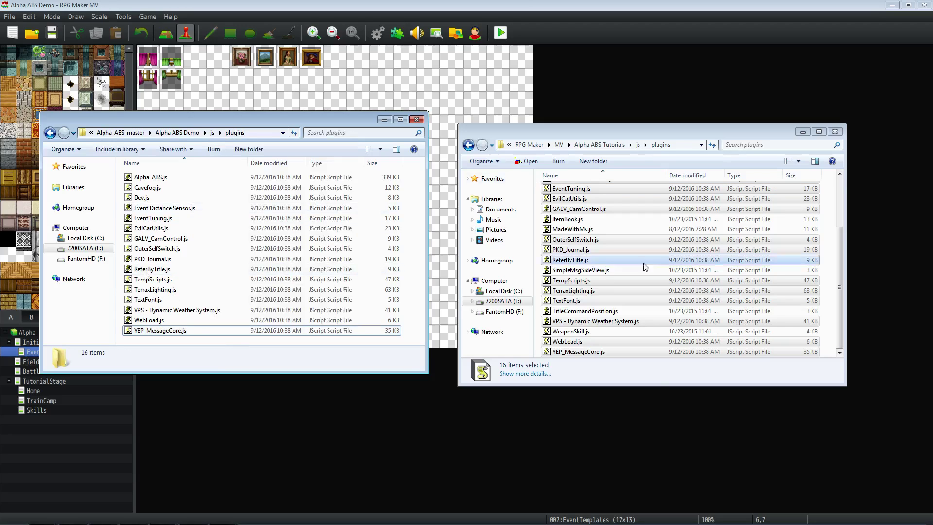
{"action": "left_click", "coordinate": [538, 228]}
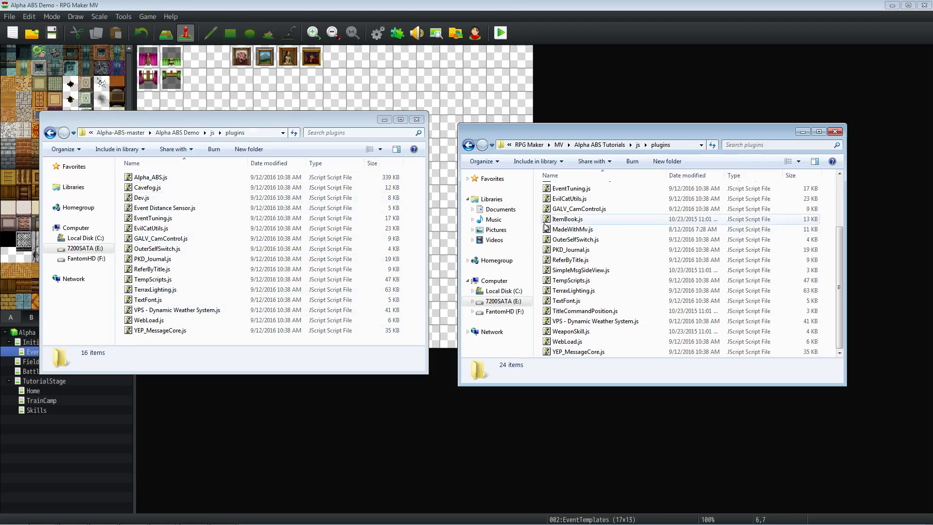
{"action": "left_click", "coordinate": [139, 332]}
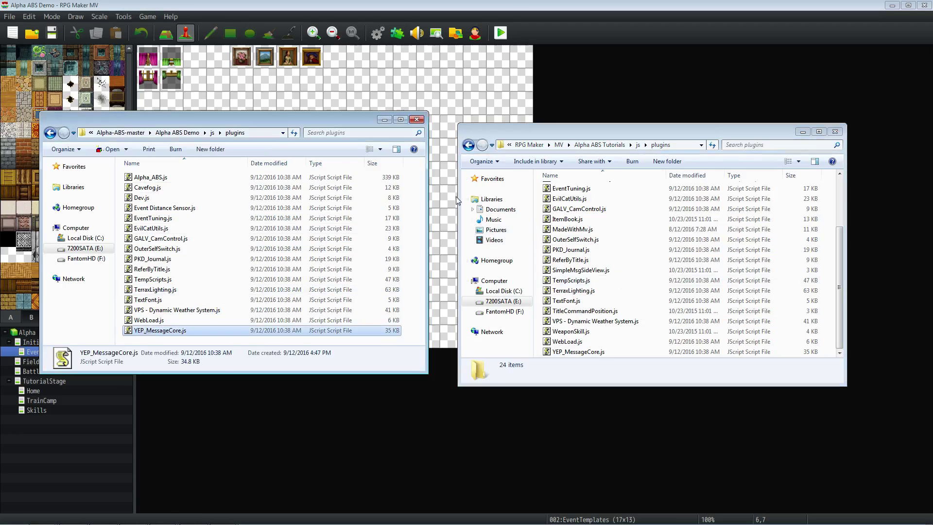
{"action": "left_click", "coordinate": [539, 234]}
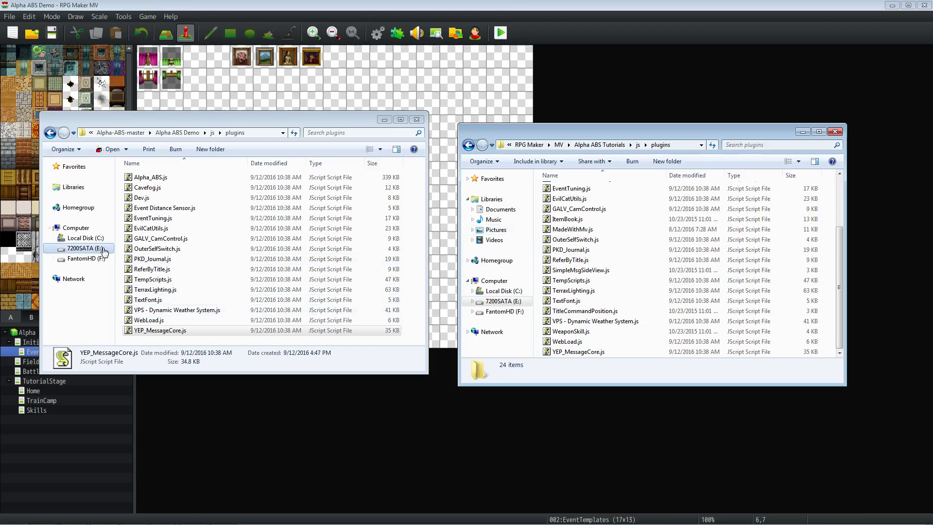
{"action": "left_click", "coordinate": [168, 290]}
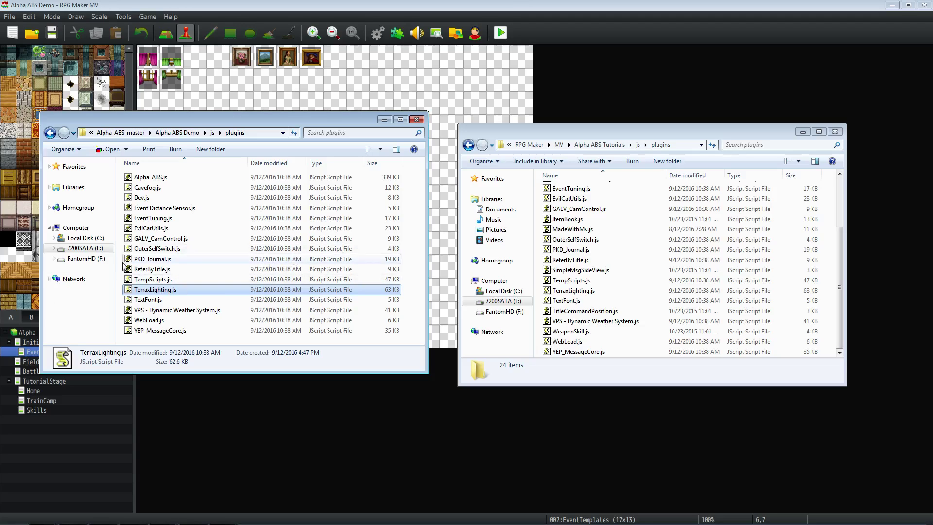
{"action": "left_click", "coordinate": [539, 250]}
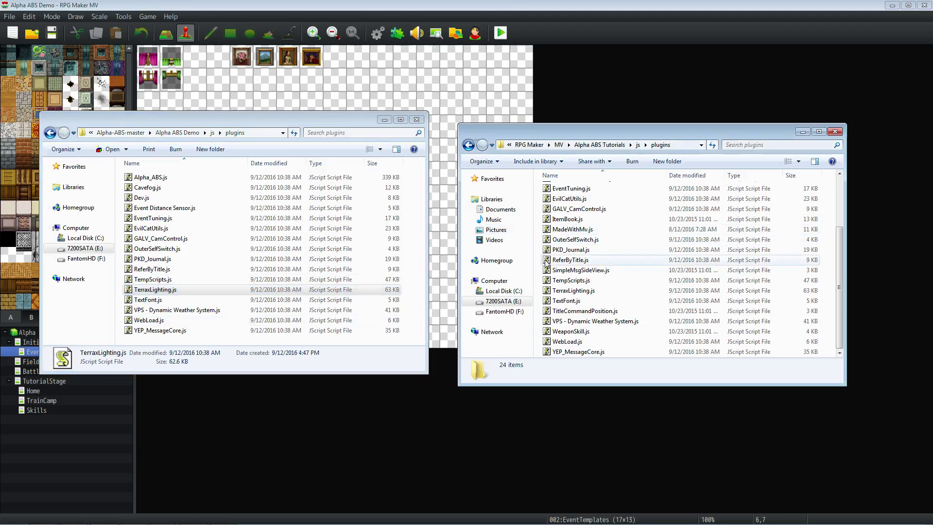
- Open the movies folder in Alpha ABS Demo and go back up to the Alpha ABS Tutorials project folder
{"action": "left_click", "coordinate": [210, 132]}
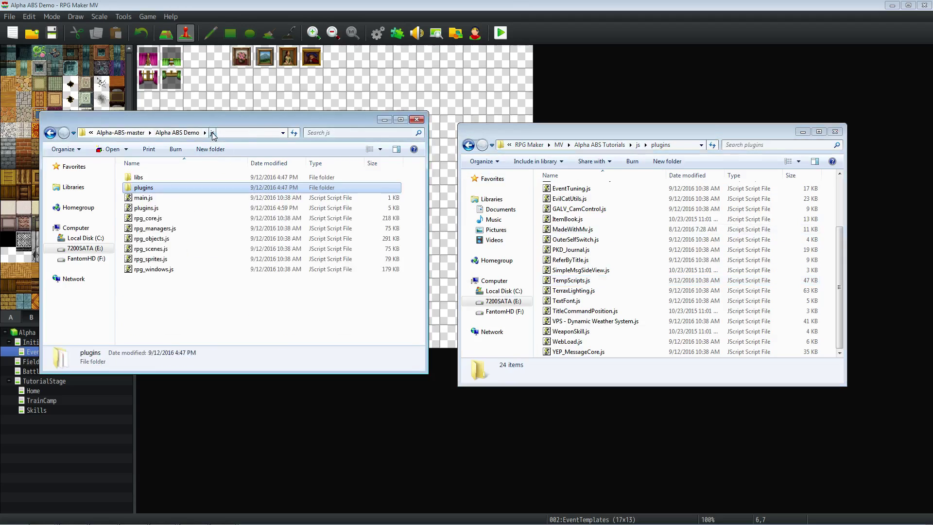
{"action": "left_click", "coordinate": [177, 132]}
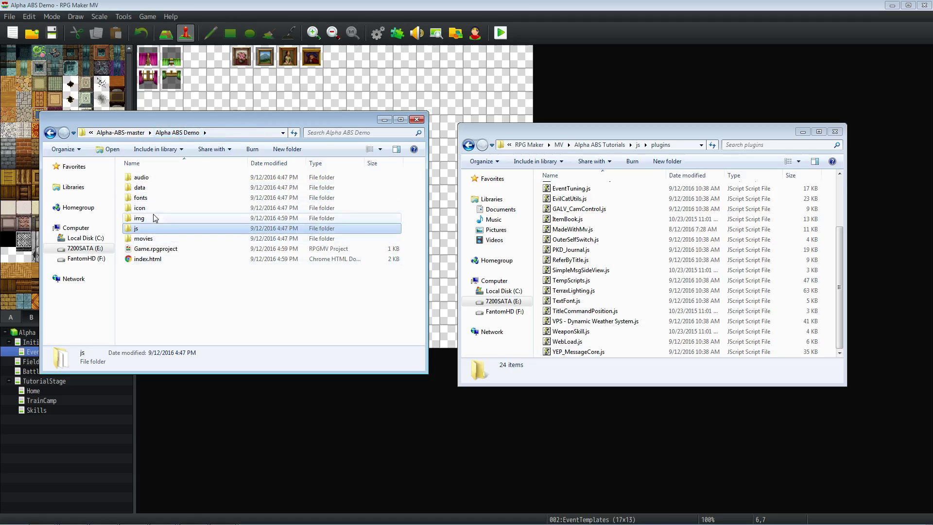
{"action": "double_click", "coordinate": [150, 242]}
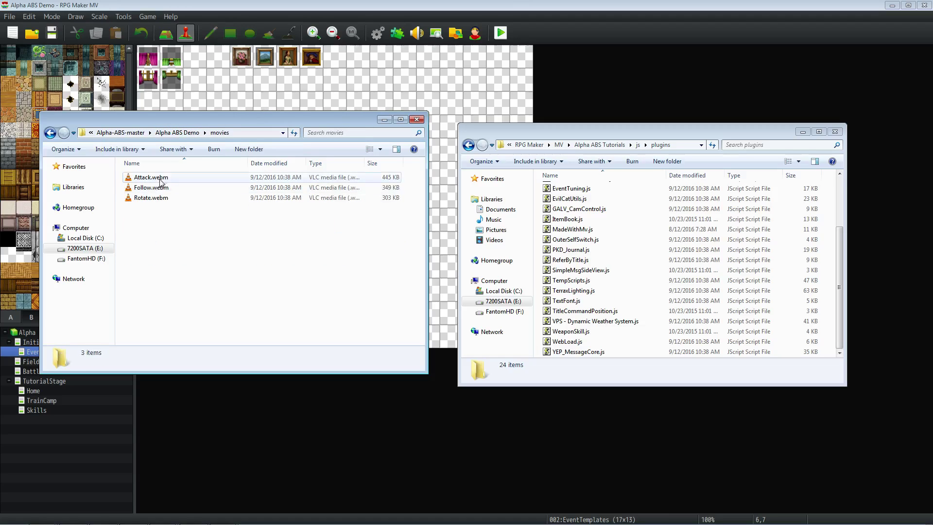
{"action": "left_click", "coordinate": [637, 145]}
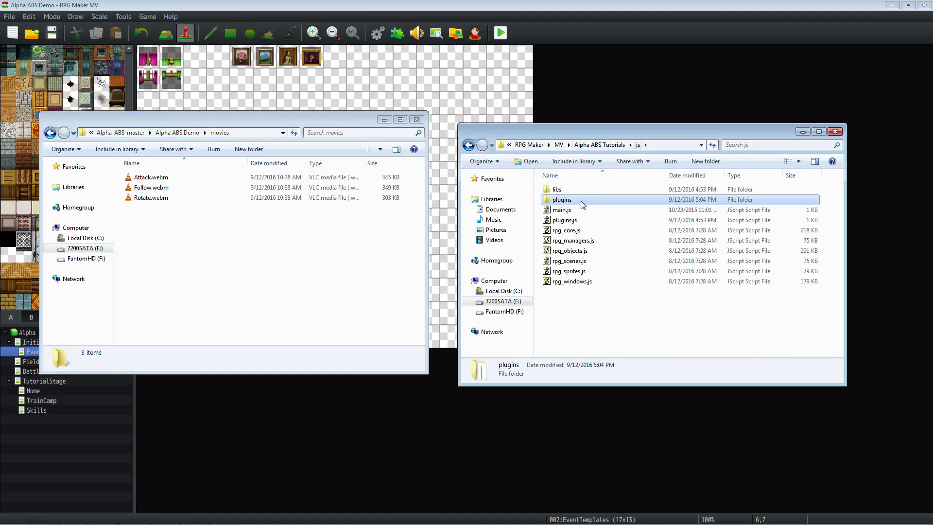
{"action": "left_click", "coordinate": [621, 144]}
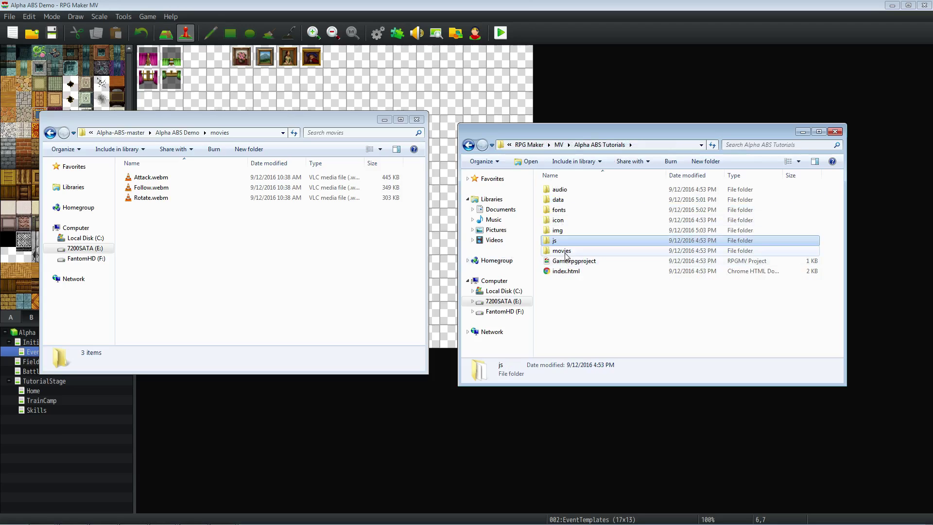
- Copy Attack.webm, Follow.webm and Rotate.webm from the Alpha ABS Demo movies folder into the Alpha ABS Tutorials movies folder
{"action": "left_click", "coordinate": [178, 179]}
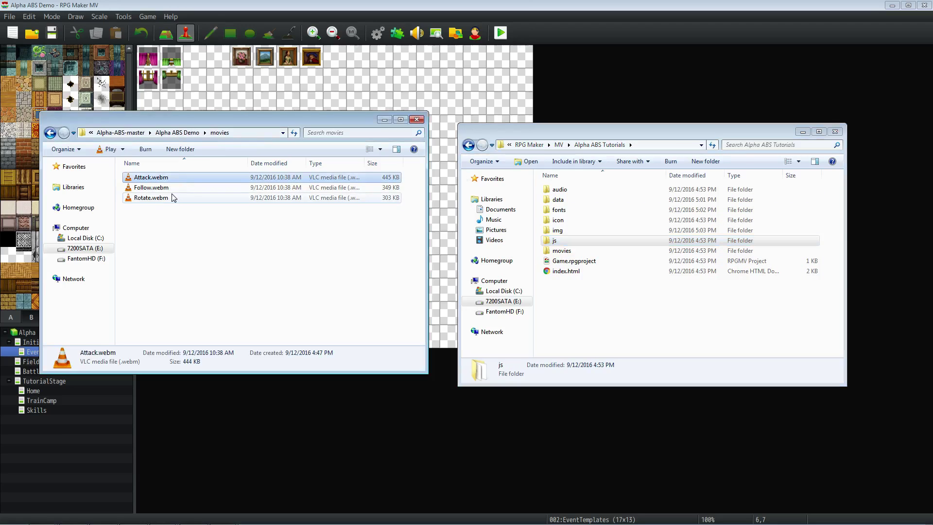
{"action": "left_click", "coordinate": [173, 196], "text": "shift"}
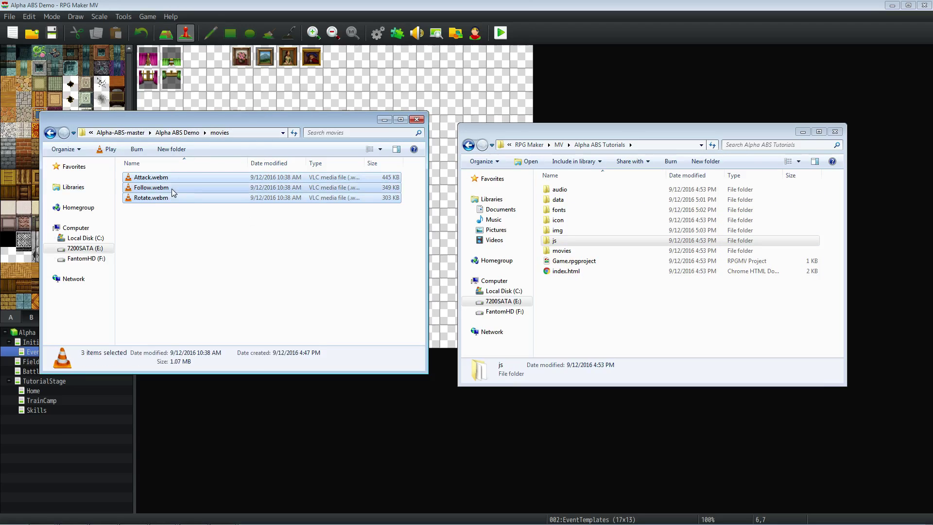
{"action": "right_click", "coordinate": [171, 190]}
{"action": "left_click", "coordinate": [207, 293]}
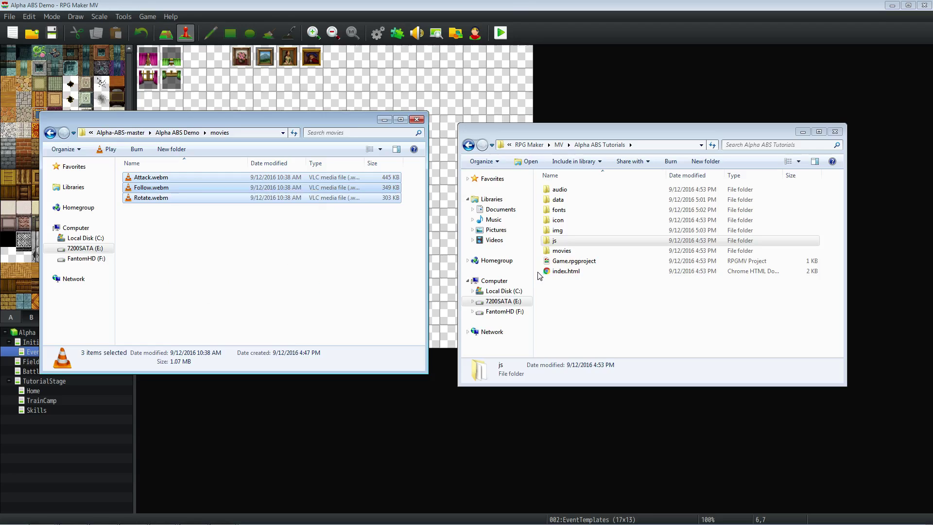
{"action": "double_click", "coordinate": [562, 250]}
{"action": "right_click", "coordinate": [555, 216]}
{"action": "left_click", "coordinate": [584, 285]}
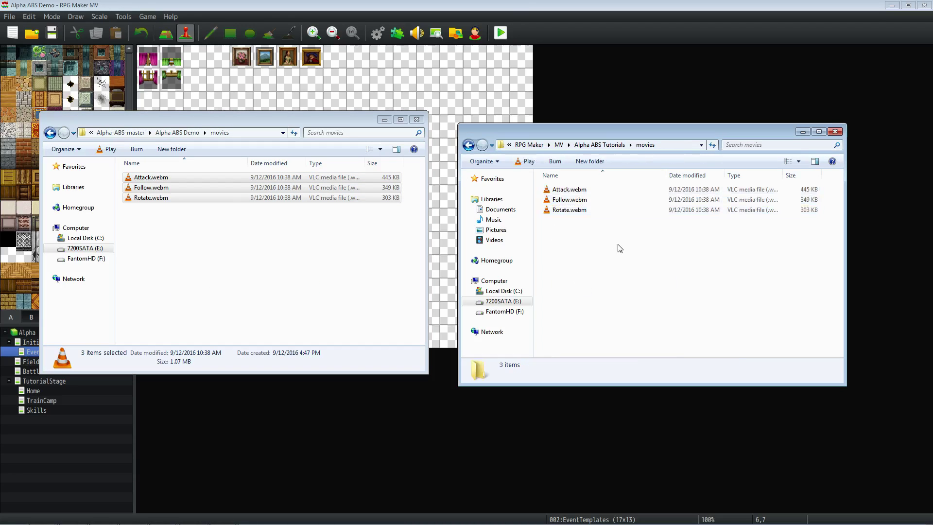
- Open the bgm folder inside audio in both Alpha ABS Demo and Alpha ABS Tutorials
{"action": "left_click", "coordinate": [184, 133]}
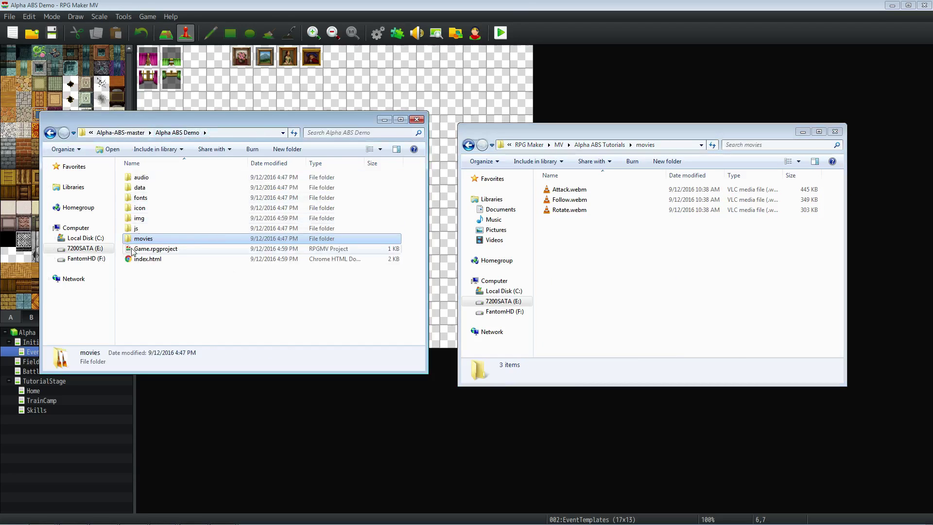
{"action": "double_click", "coordinate": [146, 178]}
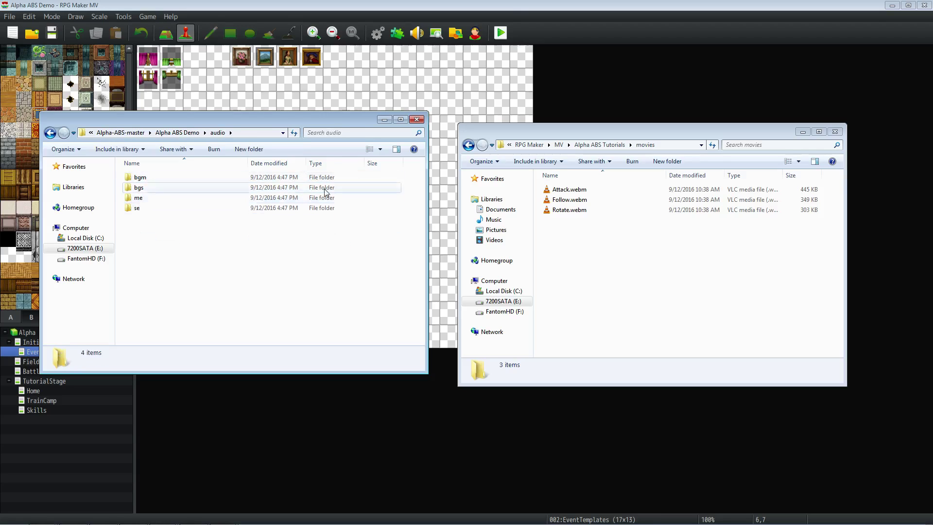
{"action": "left_click", "coordinate": [600, 145]}
{"action": "double_click", "coordinate": [558, 189]}
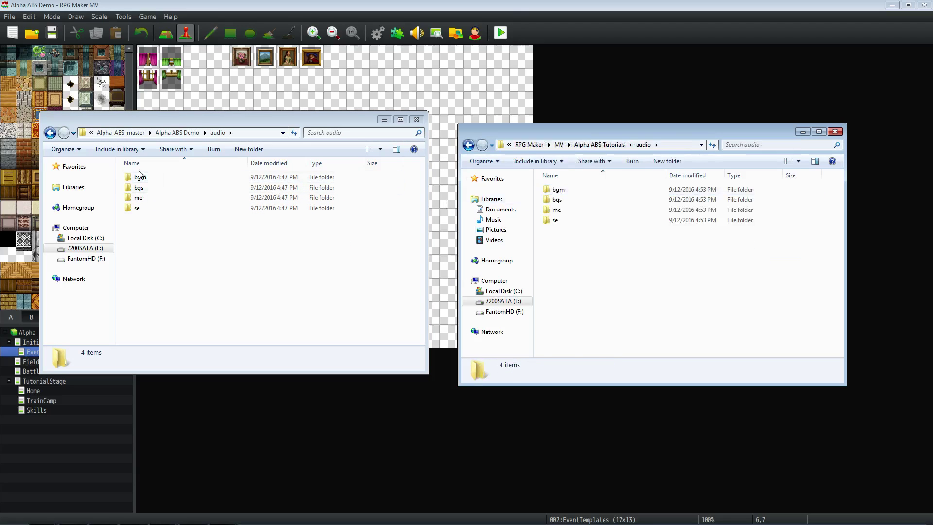
{"action": "double_click", "coordinate": [144, 179]}
{"action": "double_click", "coordinate": [558, 189]}
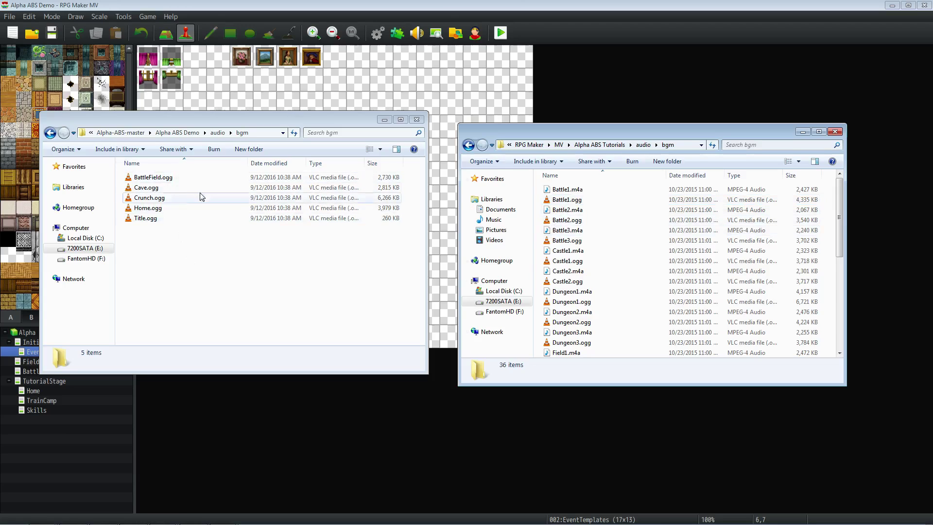
- Copy the five music files, BattleField.ogg through Title.ogg, from the Alpha ABS Demo bgm folder into the Alpha ABS Tutorials bgm folder
{"action": "left_click", "coordinate": [153, 178]}
{"action": "left_click", "coordinate": [159, 220], "text": "shift"}
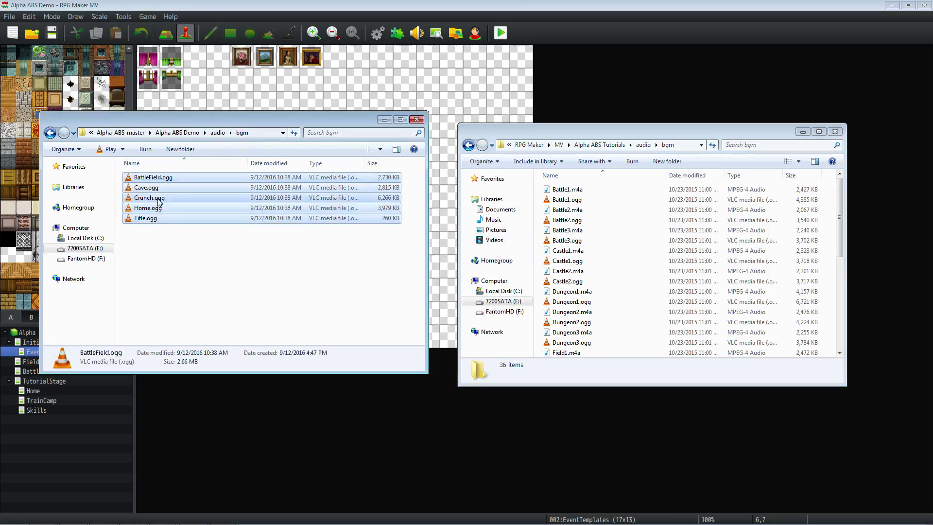
{"action": "right_click", "coordinate": [156, 198]}
{"action": "left_click", "coordinate": [204, 309]}
{"action": "left_click", "coordinate": [534, 245]}
{"action": "right_click", "coordinate": [537, 243]}
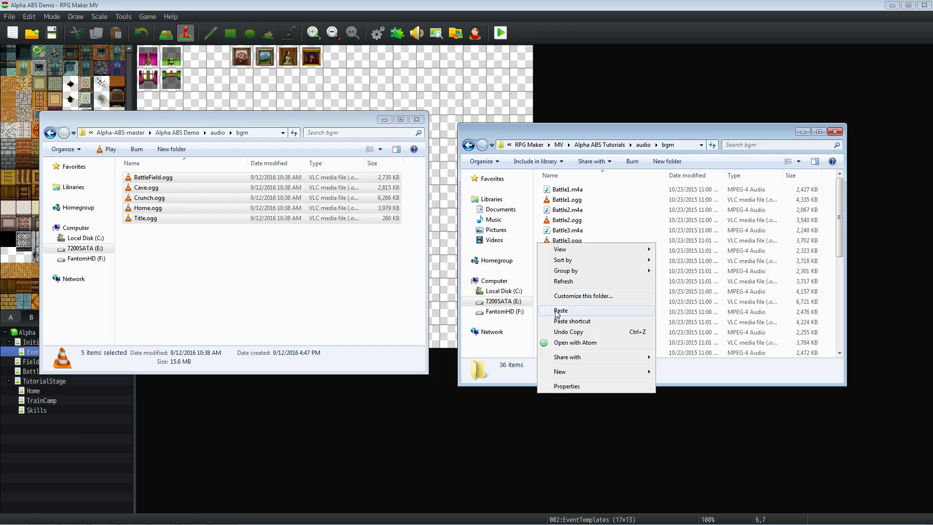
{"action": "left_click", "coordinate": [557, 311]}
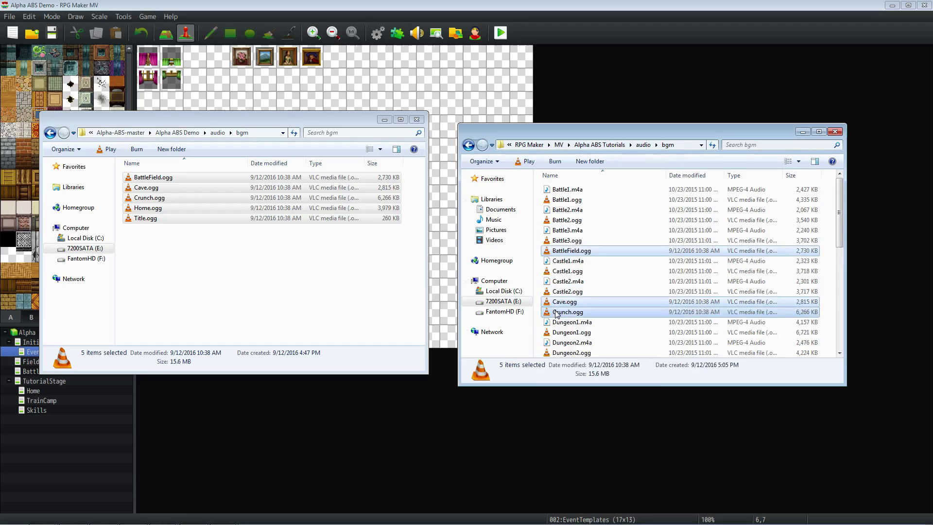
- Try to copy Sea.ogg from the Alpha ABS Demo bgs folder into the Alpha ABS Tutorials bgs folder, choosing not to replace the existing file
{"action": "left_click", "coordinate": [217, 132]}
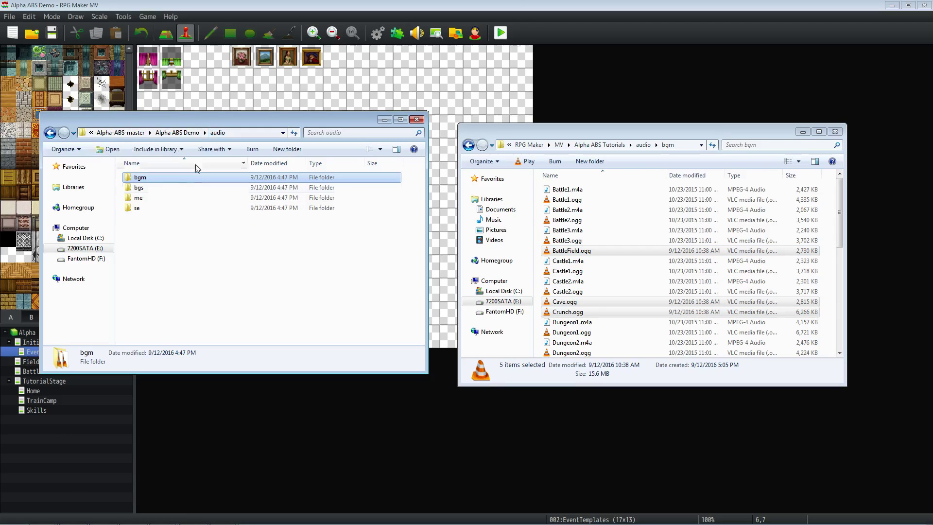
{"action": "double_click", "coordinate": [140, 189]}
{"action": "left_click", "coordinate": [142, 177]}
{"action": "right_click", "coordinate": [146, 177]}
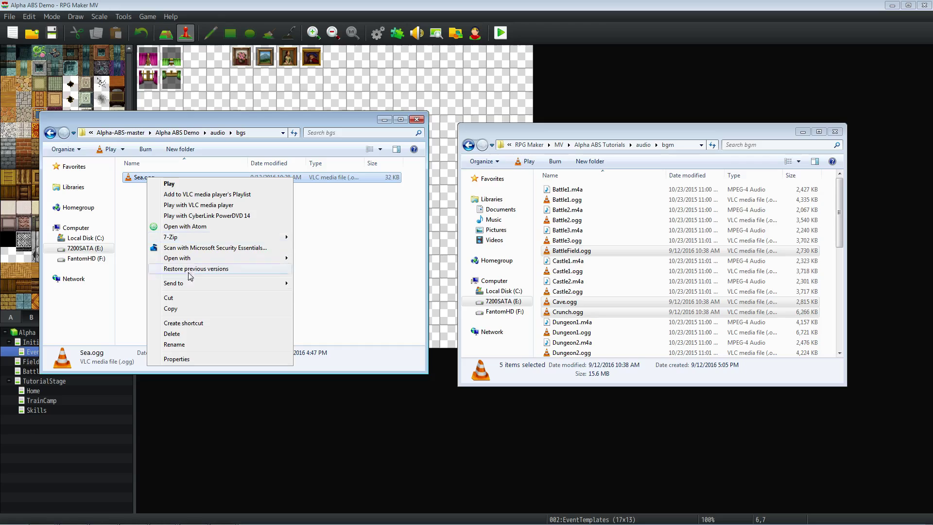
{"action": "left_click", "coordinate": [185, 308]}
{"action": "left_click", "coordinate": [642, 144]}
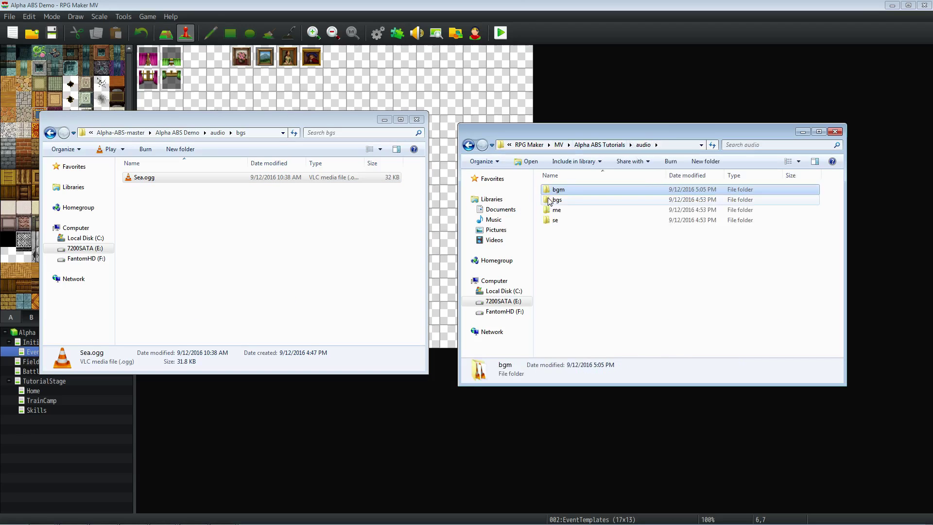
{"action": "double_click", "coordinate": [562, 200]}
{"action": "right_click", "coordinate": [538, 227]}
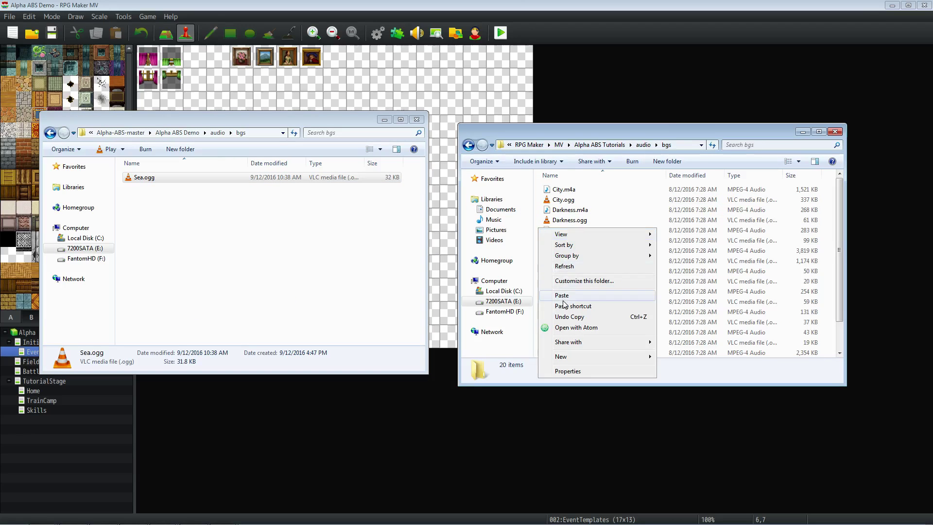
{"action": "left_click", "coordinate": [563, 298]}
{"action": "left_click", "coordinate": [440, 294]}
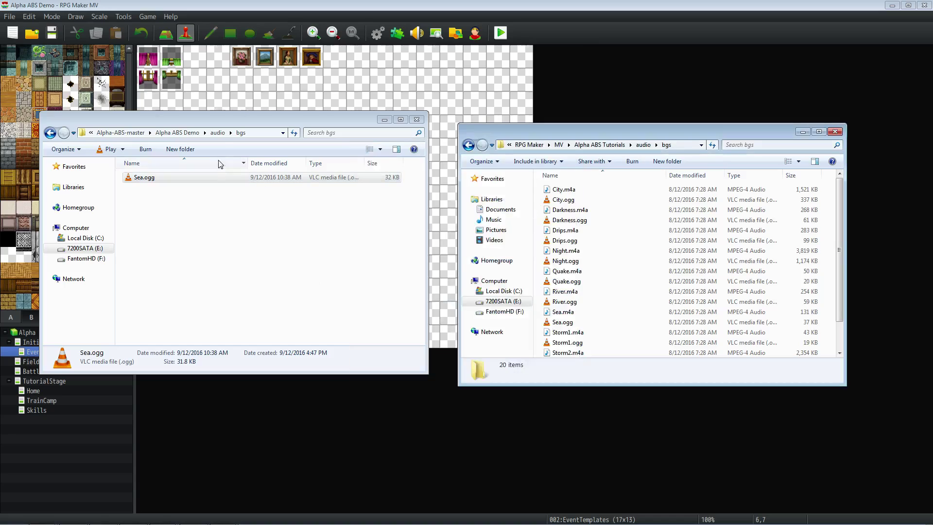
- Try to copy Gameover1.ogg from the Alpha ABS Demo me folder into the Alpha ABS Tutorials me folder, choosing not to replace the existing file
{"action": "left_click", "coordinate": [219, 132]}
{"action": "double_click", "coordinate": [141, 199]}
{"action": "left_click", "coordinate": [146, 177]}
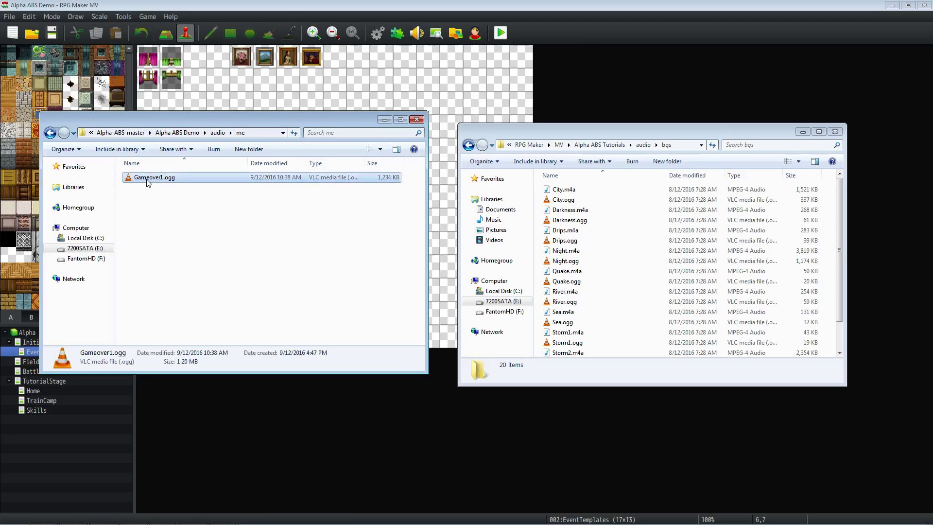
{"action": "right_click", "coordinate": [146, 177]}
{"action": "left_click", "coordinate": [169, 310]}
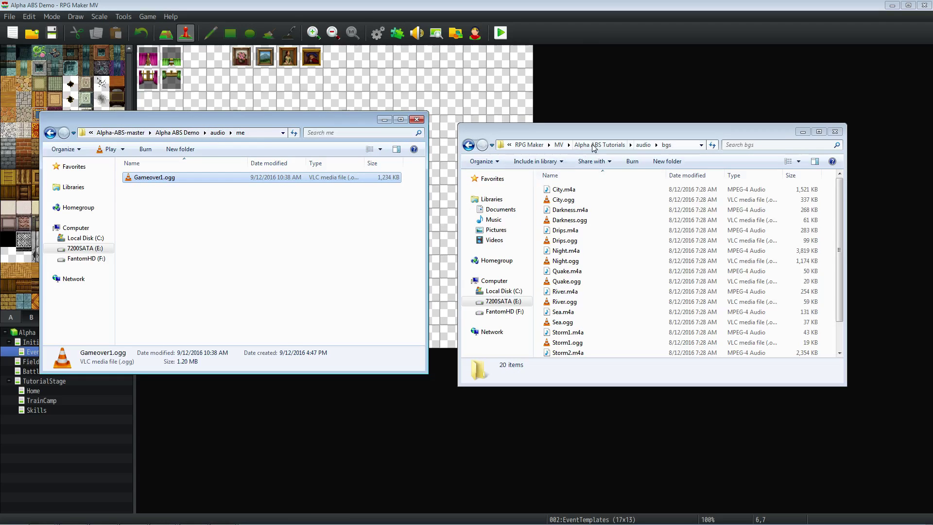
{"action": "left_click", "coordinate": [642, 145]}
{"action": "double_click", "coordinate": [556, 210]}
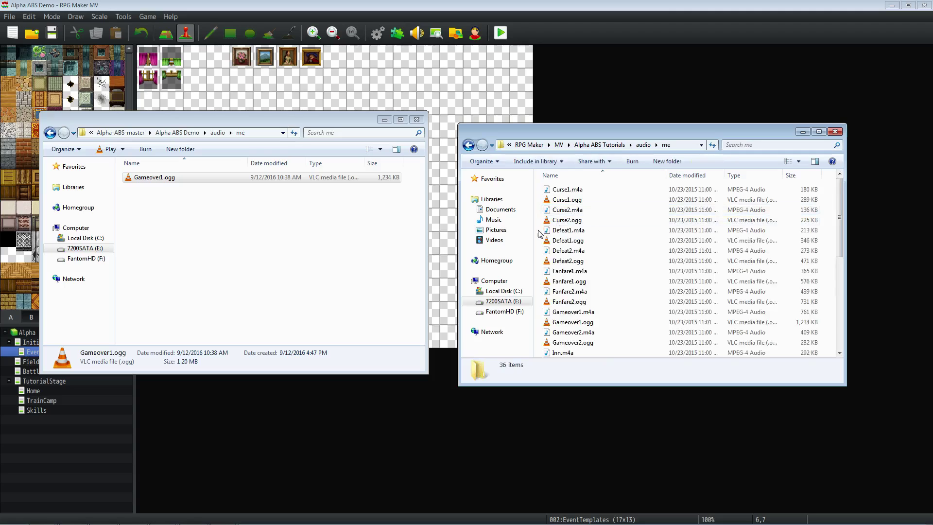
{"action": "right_click", "coordinate": [540, 232]}
{"action": "left_click", "coordinate": [562, 299]}
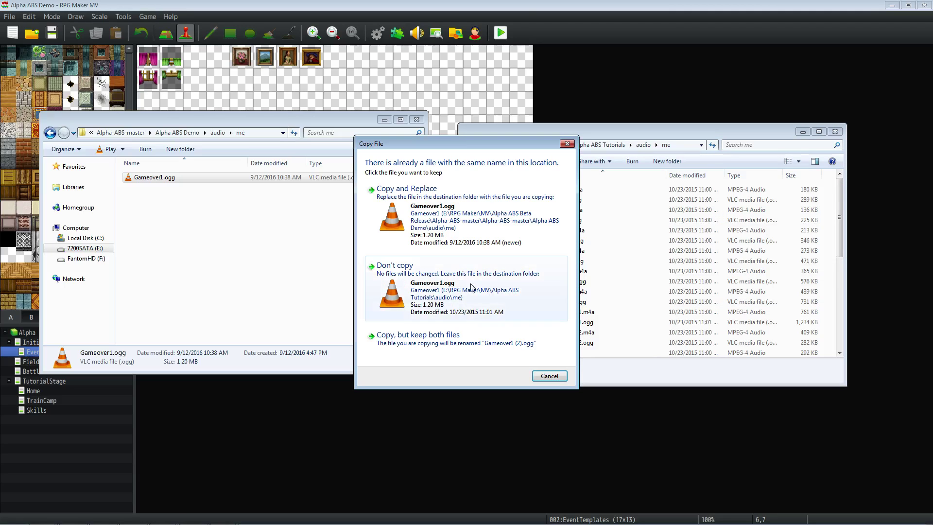
{"action": "left_click", "coordinate": [448, 285]}
- Copy all sound files from the Alpha ABS Demo se folder into the Alpha ABS Tutorials se folder, choosing not to copy files that already exist
{"action": "left_click", "coordinate": [217, 133]}
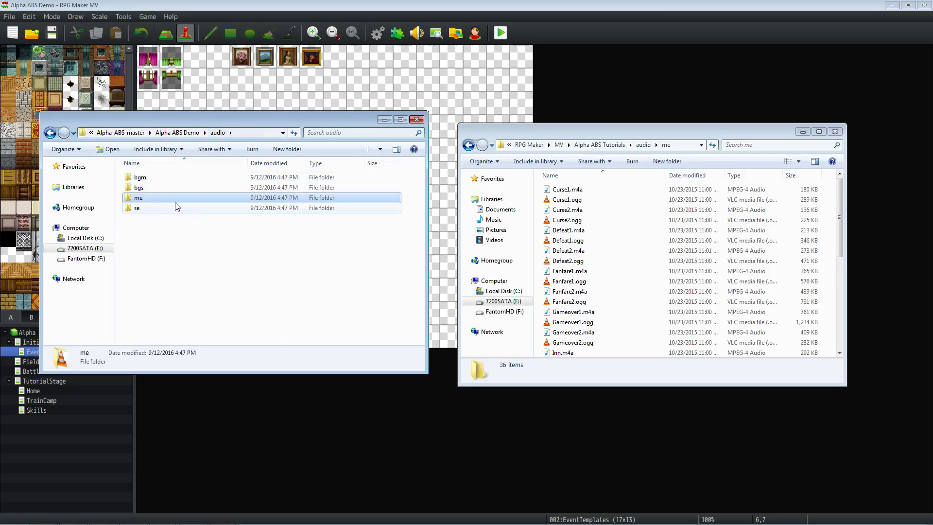
{"action": "double_click", "coordinate": [137, 208]}
{"action": "left_click", "coordinate": [148, 187]}
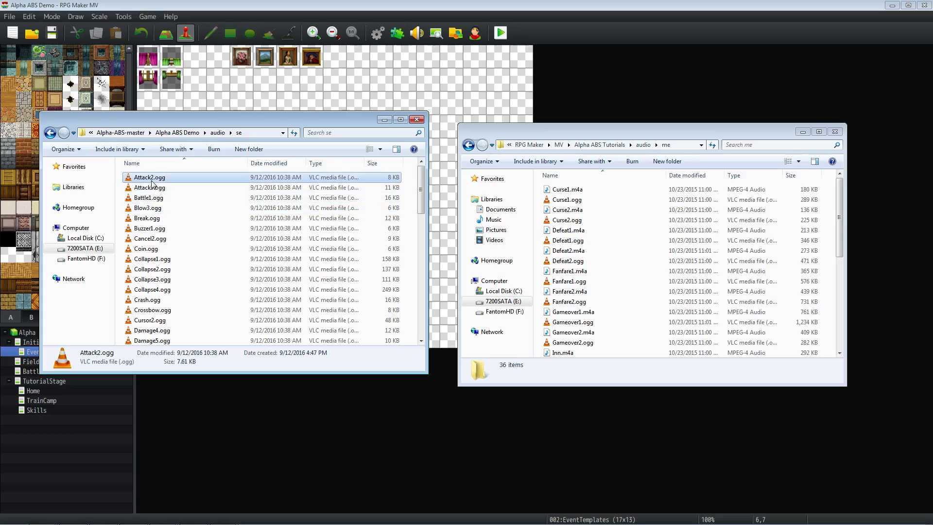
{"action": "scroll", "coordinate": [151, 289], "scroll_direction": "down", "scroll_amount": 10}
{"action": "key", "text": "ctrl+a"}
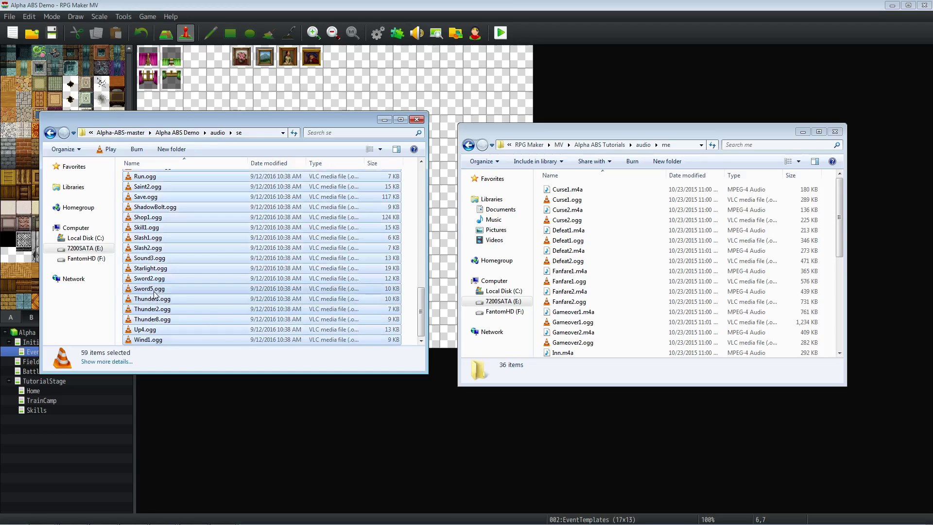
{"action": "right_click", "coordinate": [151, 290]}
{"action": "left_click", "coordinate": [177, 380]}
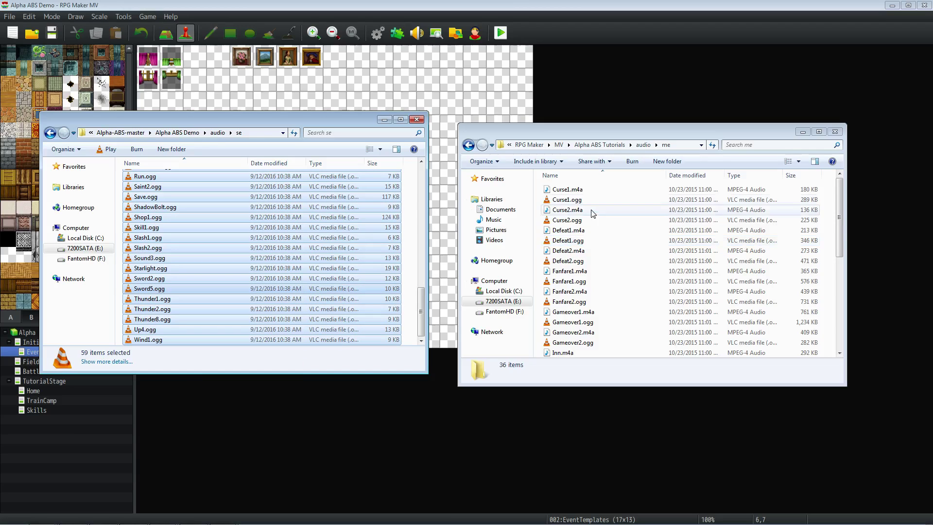
{"action": "left_click", "coordinate": [643, 145]}
{"action": "left_click", "coordinate": [563, 221]}
{"action": "double_click", "coordinate": [563, 221]}
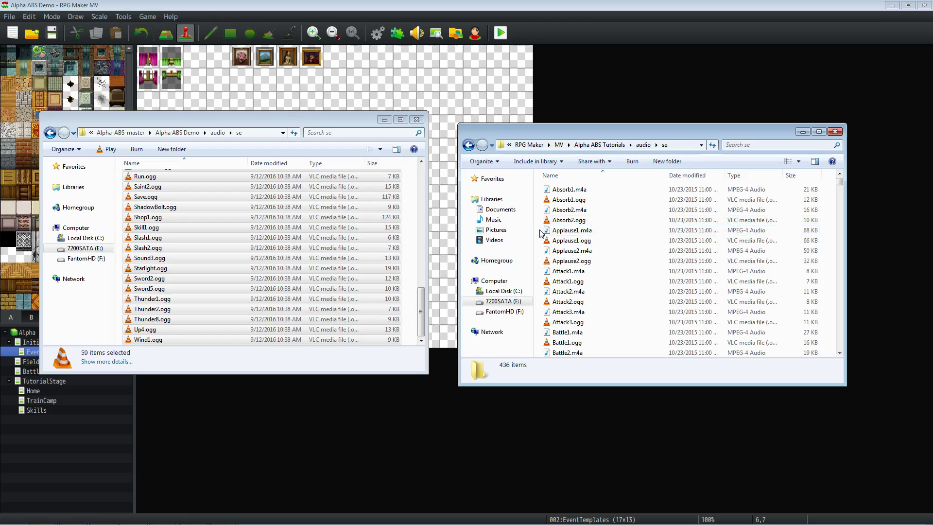
{"action": "right_click", "coordinate": [540, 230]}
{"action": "left_click", "coordinate": [564, 297]}
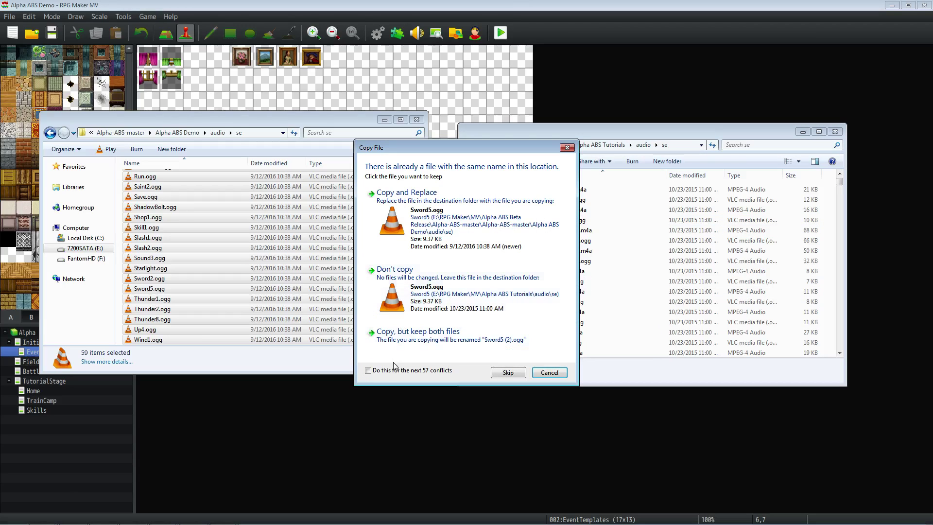
{"action": "left_click", "coordinate": [395, 290]}
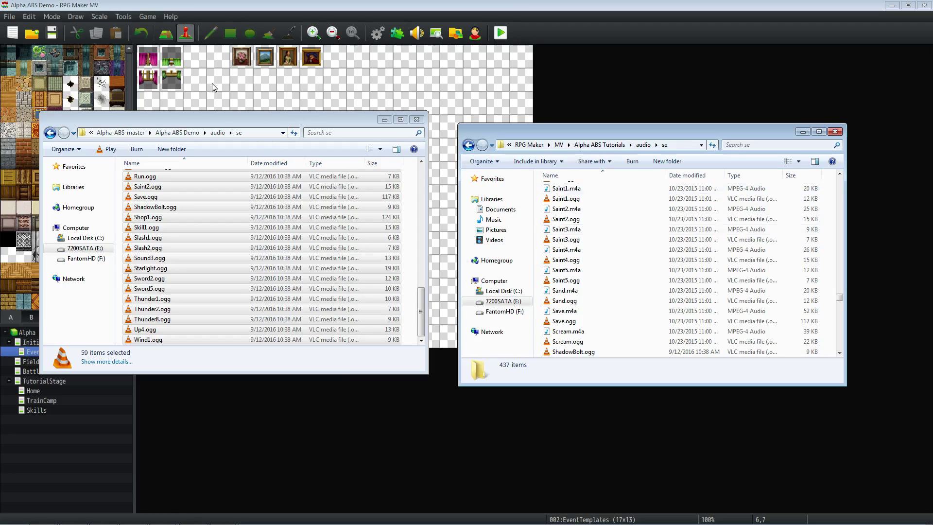
- Return the two file windows to the main Alpha ABS Demo and Alpha ABS Tutorials project folders
{"action": "left_click", "coordinate": [217, 132]}
{"action": "double_click", "coordinate": [143, 180]}
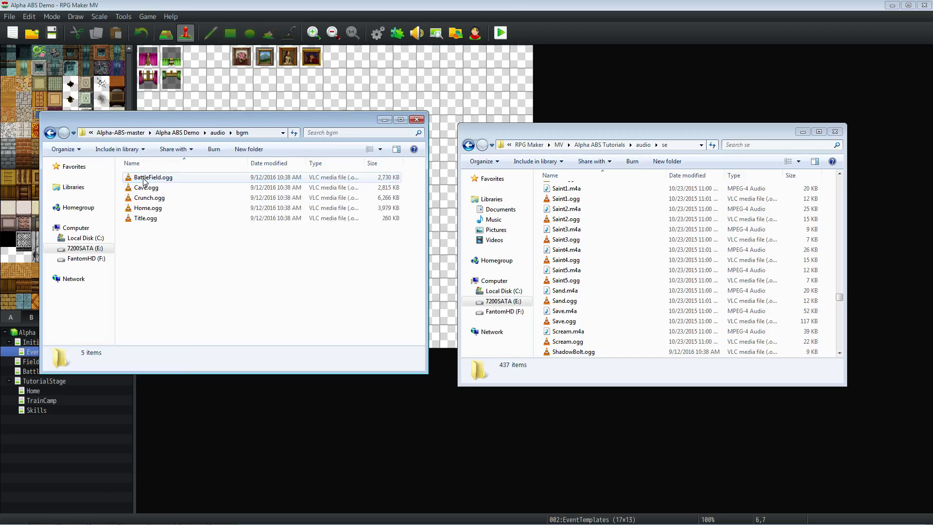
{"action": "left_click", "coordinate": [218, 132]}
{"action": "left_click", "coordinate": [185, 135]}
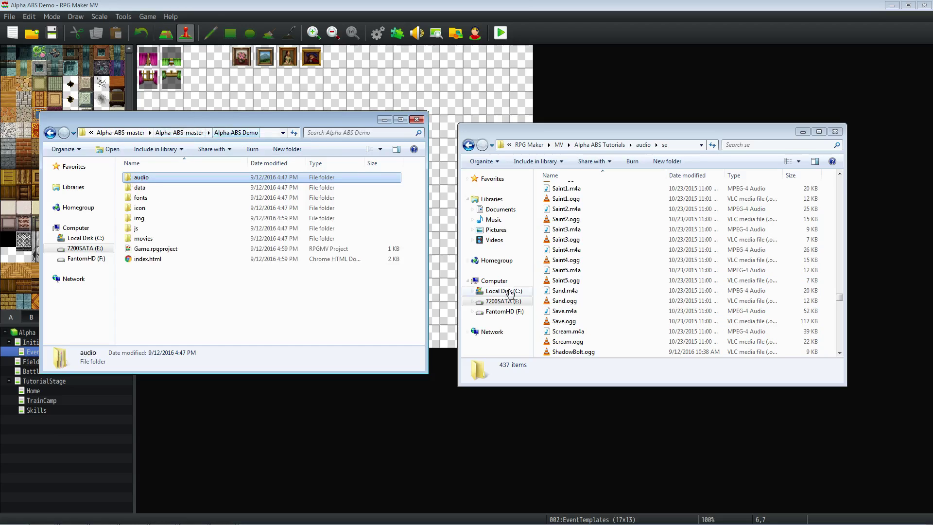
{"action": "left_click", "coordinate": [642, 145]}
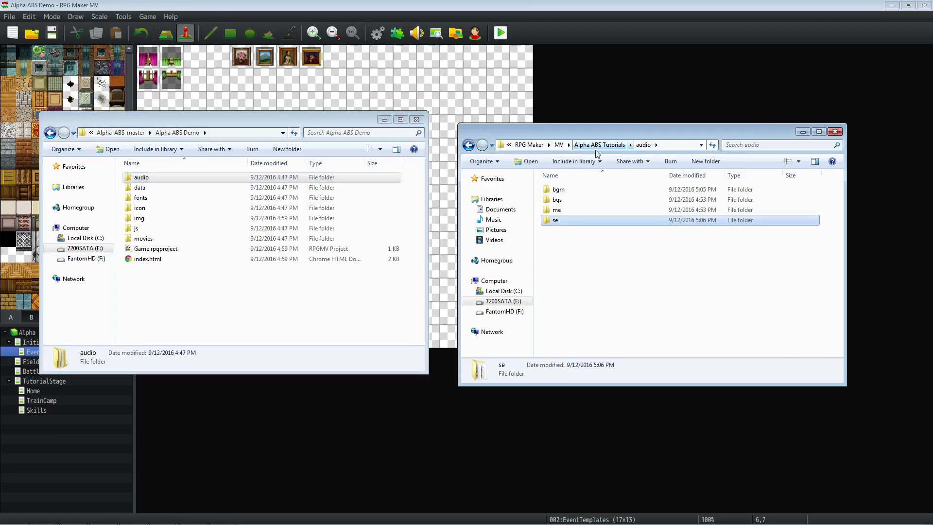
{"action": "left_click", "coordinate": [601, 145]}
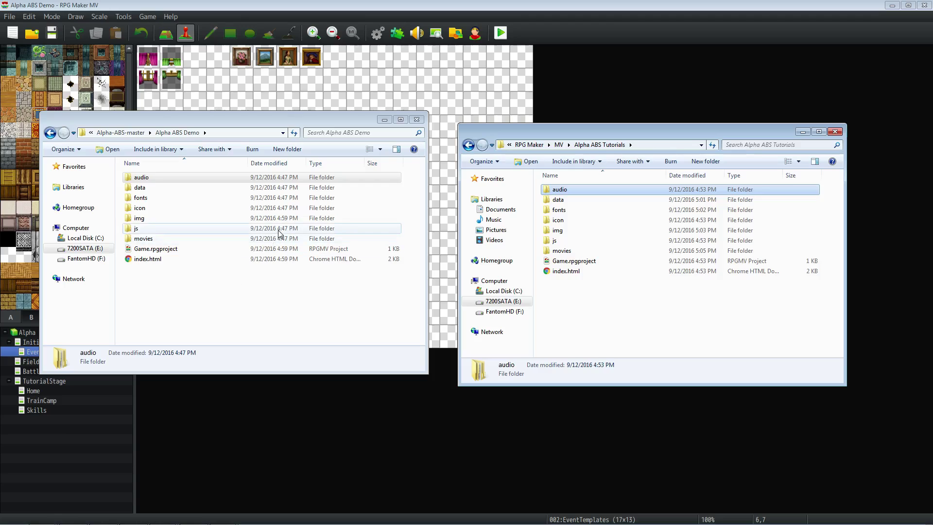
- Go up to the Alpha-ABS-master folder, minimize both file windows and return to the Alpha ABS Demo project in RPG Maker MV
{"action": "left_click", "coordinate": [173, 290]}
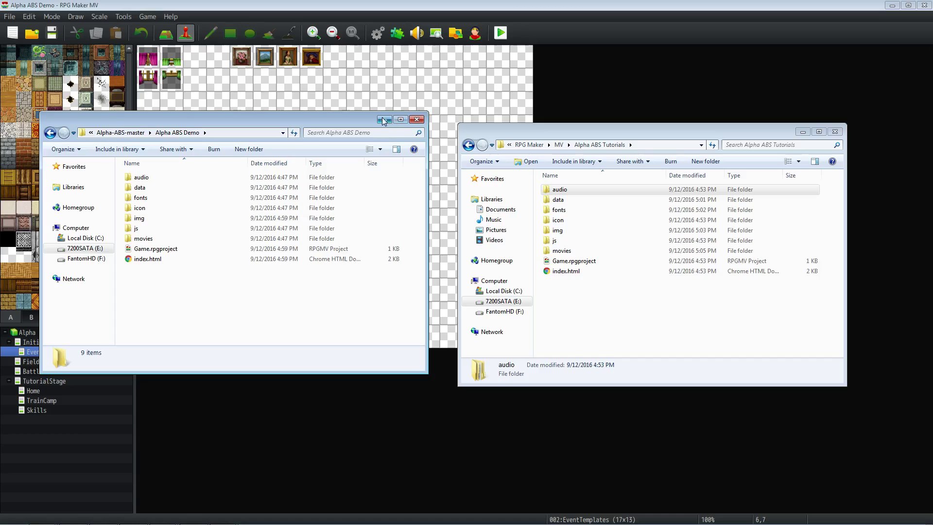
{"action": "left_click", "coordinate": [121, 132]}
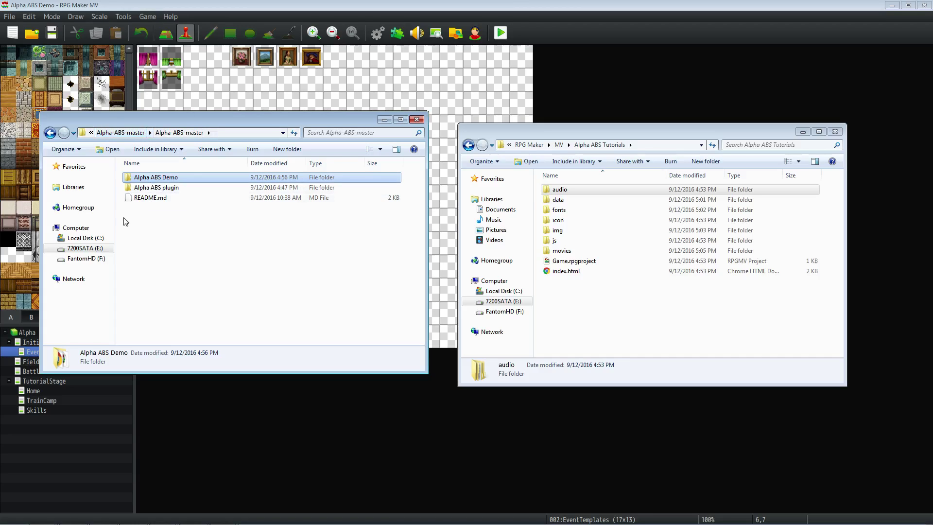
{"action": "left_click", "coordinate": [383, 120]}
{"action": "left_click", "coordinate": [321, 61]}
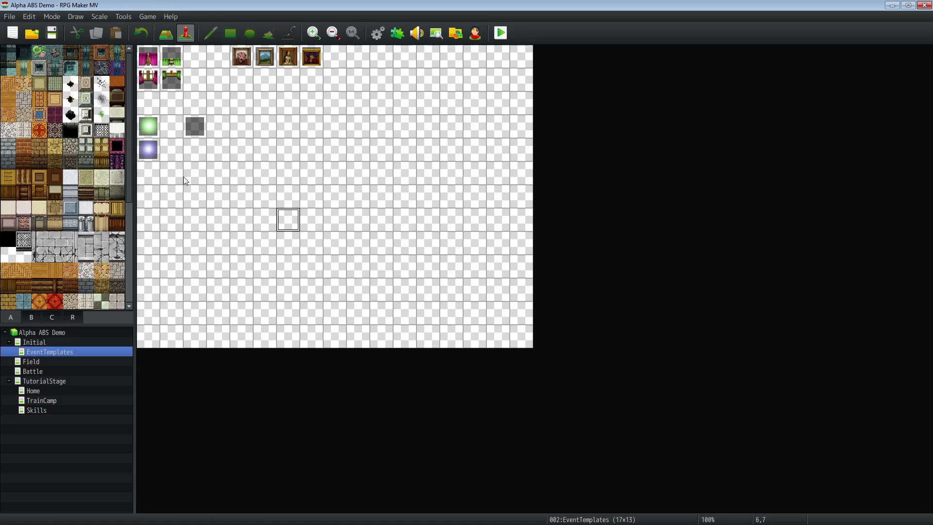
- Copy all plugin entries, Dev through PKD_Journal, from the Alpha ABS Demo project's Plugin Manager and close it
{"action": "left_click", "coordinate": [379, 33]}
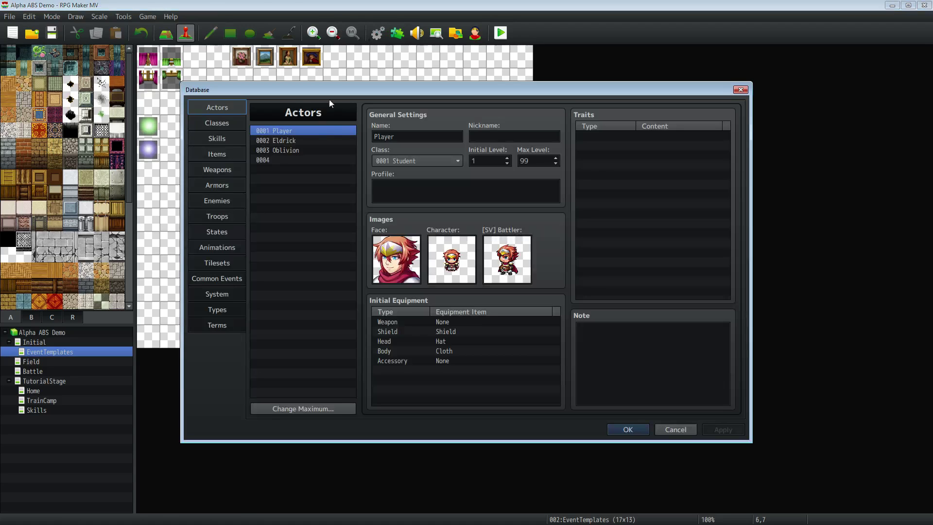
{"action": "left_click", "coordinate": [625, 427]}
{"action": "left_click", "coordinate": [397, 33]}
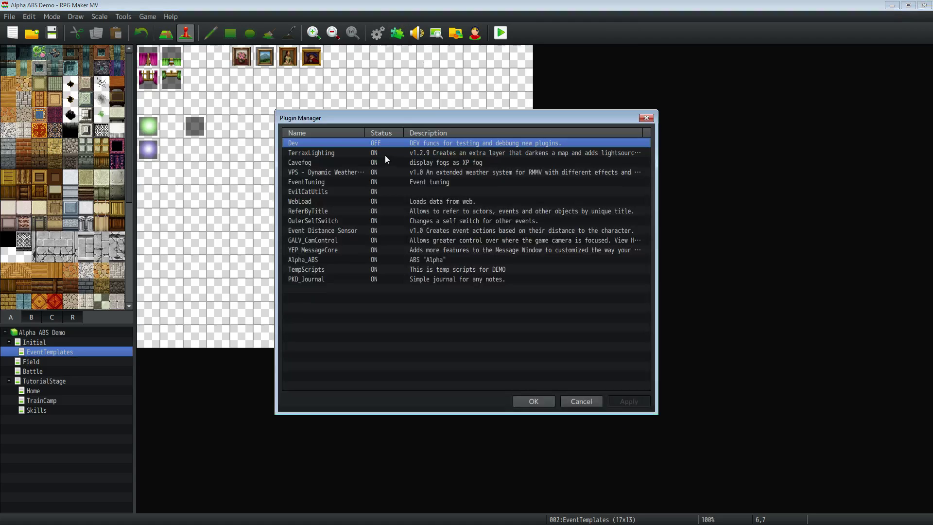
{"action": "left_click", "coordinate": [327, 281], "text": "shift"}
{"action": "right_click", "coordinate": [344, 207]}
{"action": "left_click", "coordinate": [368, 240]}
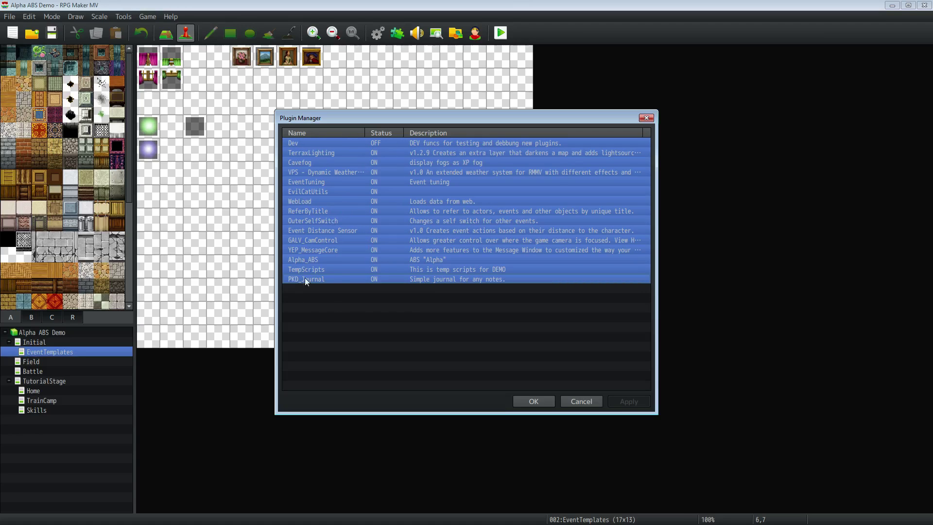
{"action": "left_click", "coordinate": [313, 144]}
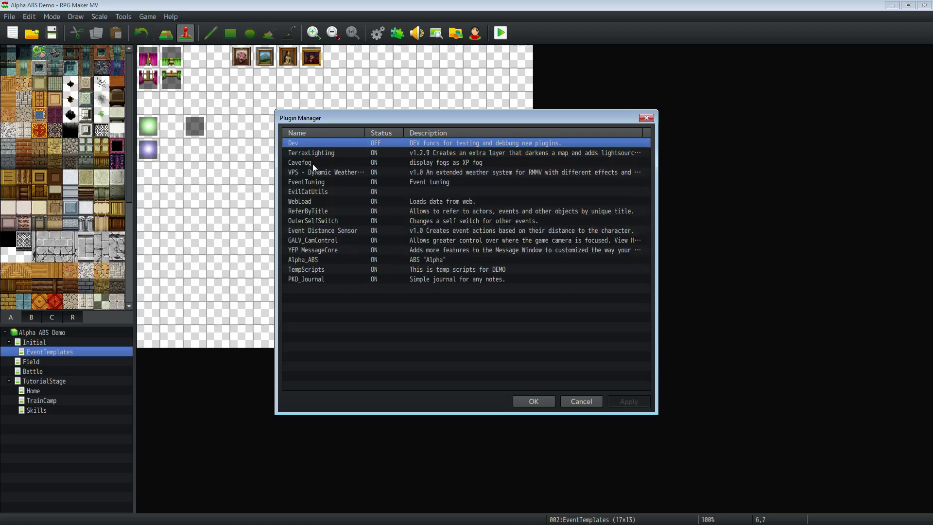
{"action": "left_click", "coordinate": [318, 277], "text": "shift"}
{"action": "right_click", "coordinate": [317, 212]}
{"action": "left_click", "coordinate": [341, 247]}
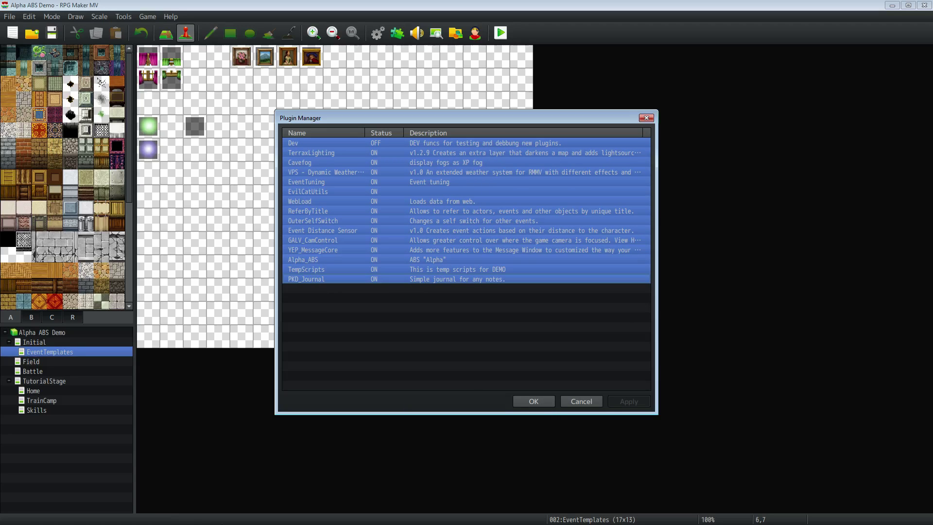
{"action": "key", "text": "Escape"}
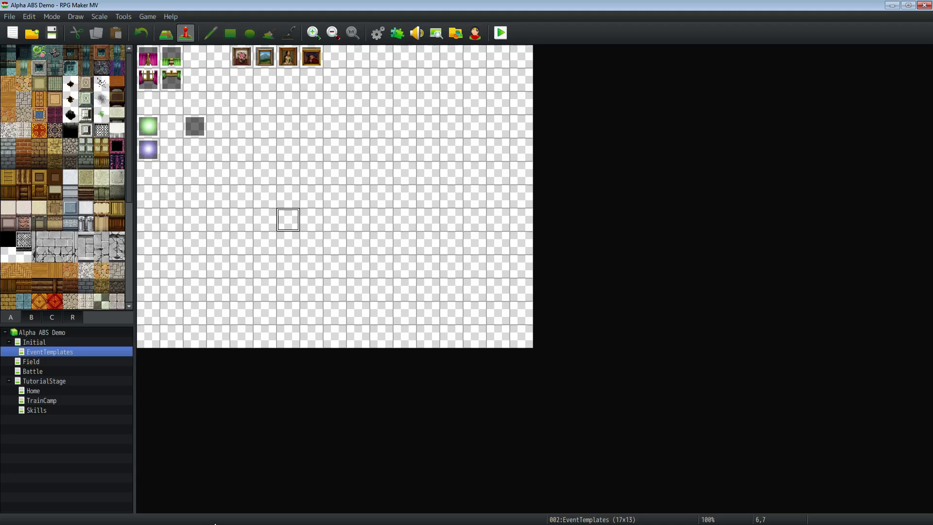
- Paste the copied plugin entries into the Alpha ABS Tutorials project's empty Plugin Manager list and confirm
{"action": "key", "text": "alt+Tab"}
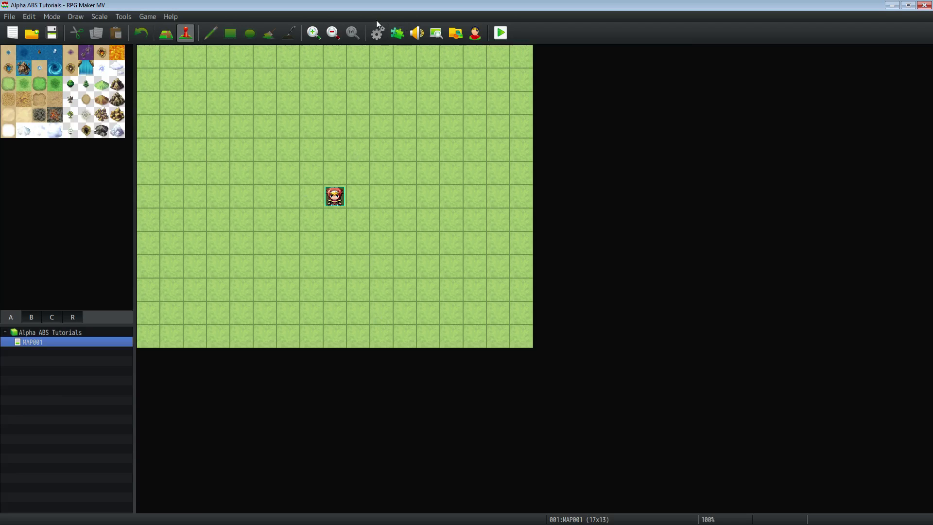
{"action": "left_click", "coordinate": [398, 33]}
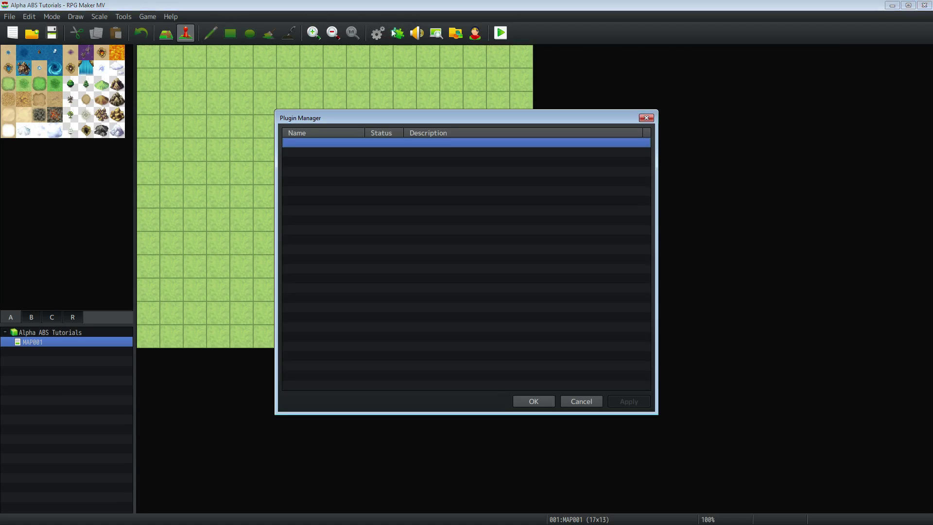
{"action": "right_click", "coordinate": [378, 141]}
{"action": "left_click", "coordinate": [401, 180]}
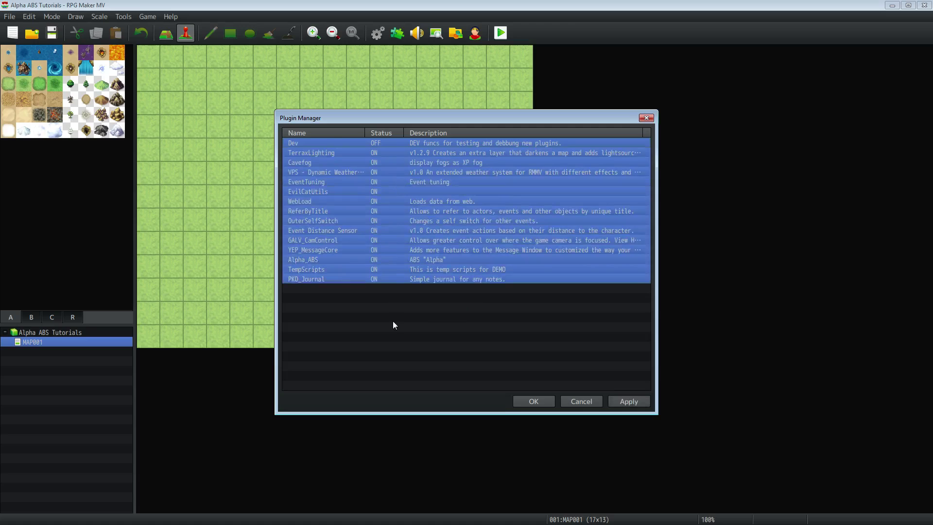
{"action": "left_click", "coordinate": [380, 288]}
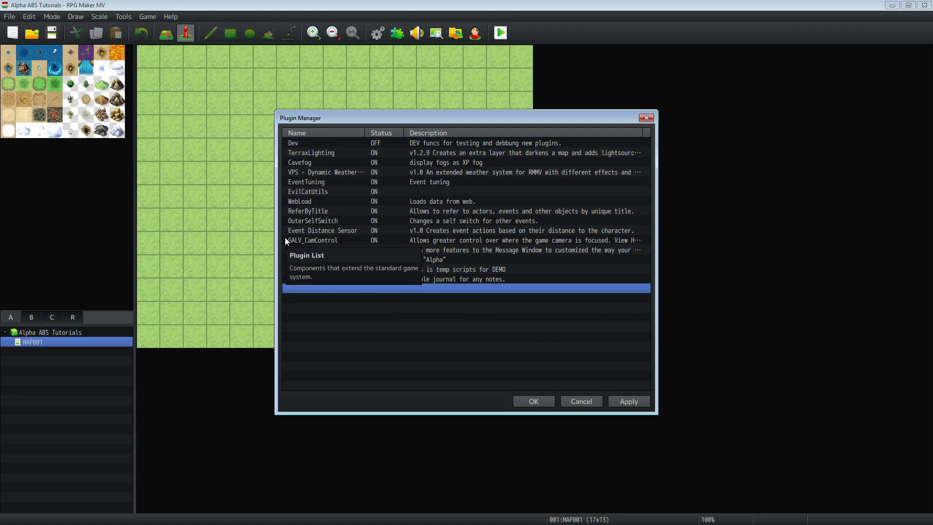
{"action": "left_click", "coordinate": [529, 400]}
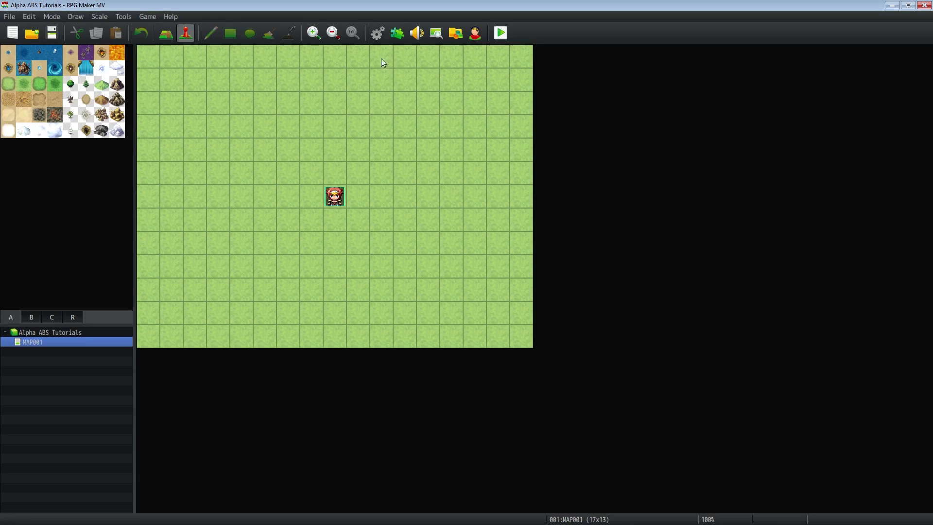
- Examine the classes and the Attack skill's note tags, <ABS:0> and <reloadParam:attackSpeed>, in the Alpha ABS Demo database
{"action": "key", "text": "alt+Tab"}
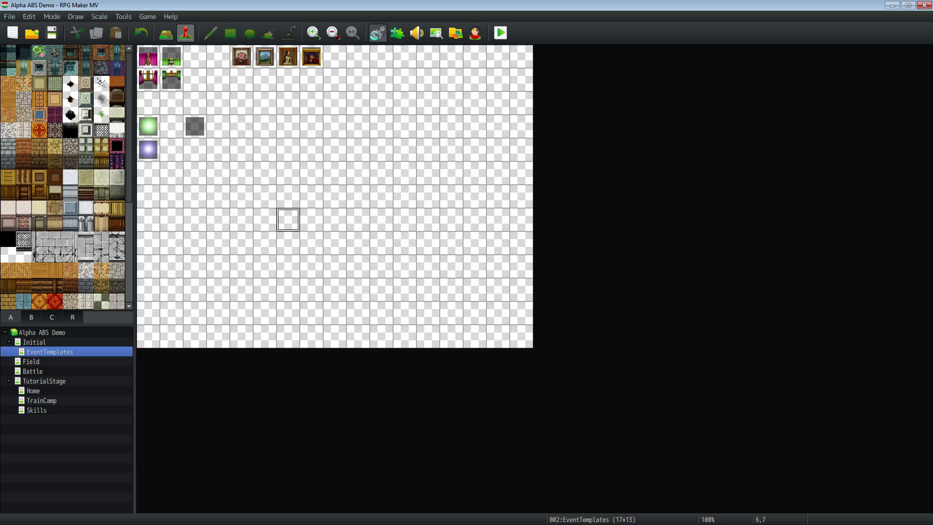
{"action": "left_click", "coordinate": [377, 33]}
{"action": "left_click", "coordinate": [229, 124]}
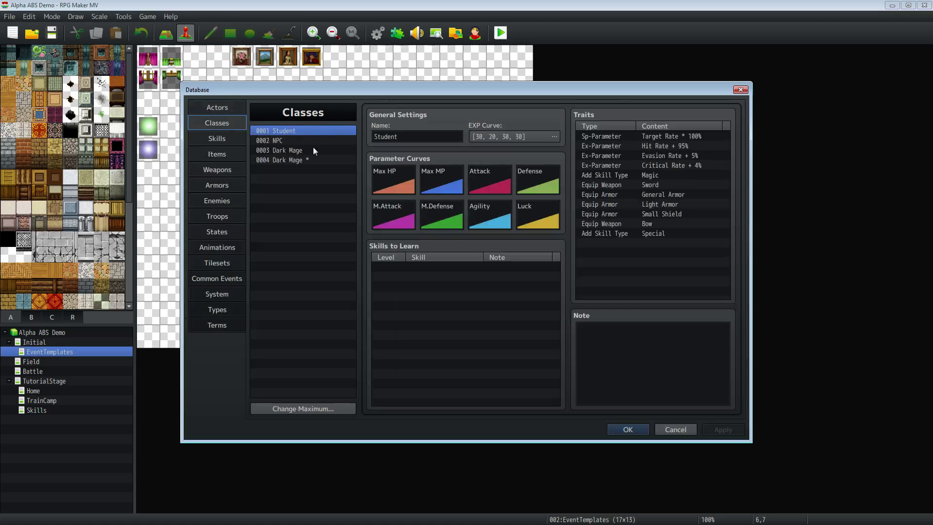
{"action": "left_click", "coordinate": [230, 140]}
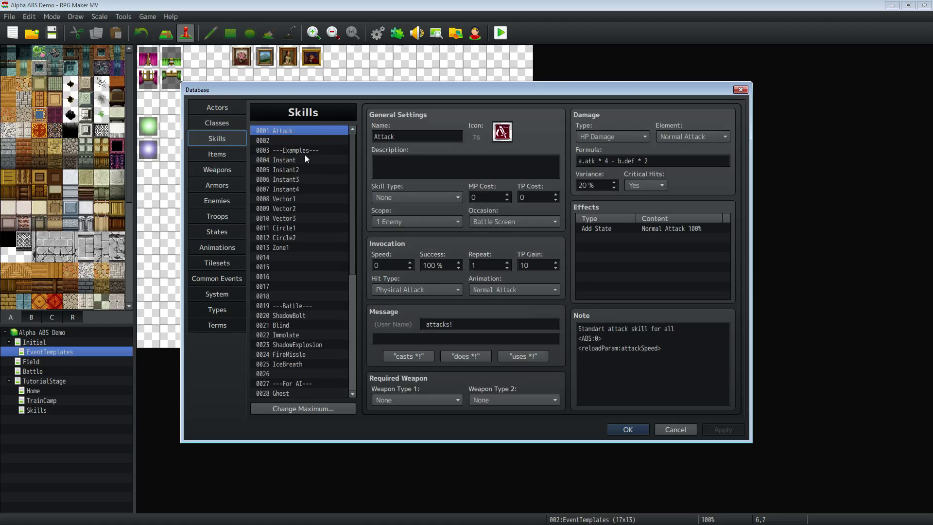
{"action": "left_click", "coordinate": [631, 340]}
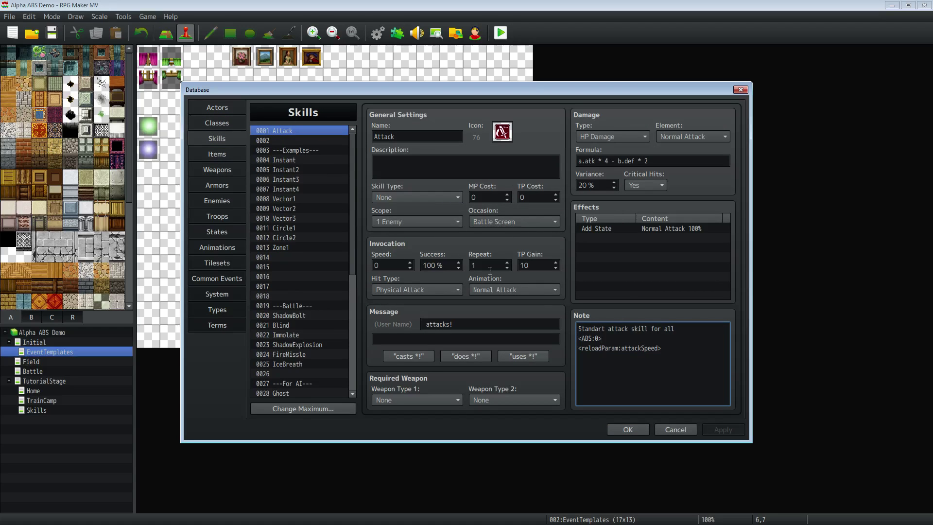
{"action": "left_click_drag", "start_coordinate": [680, 355], "coordinate": [552, 353]}
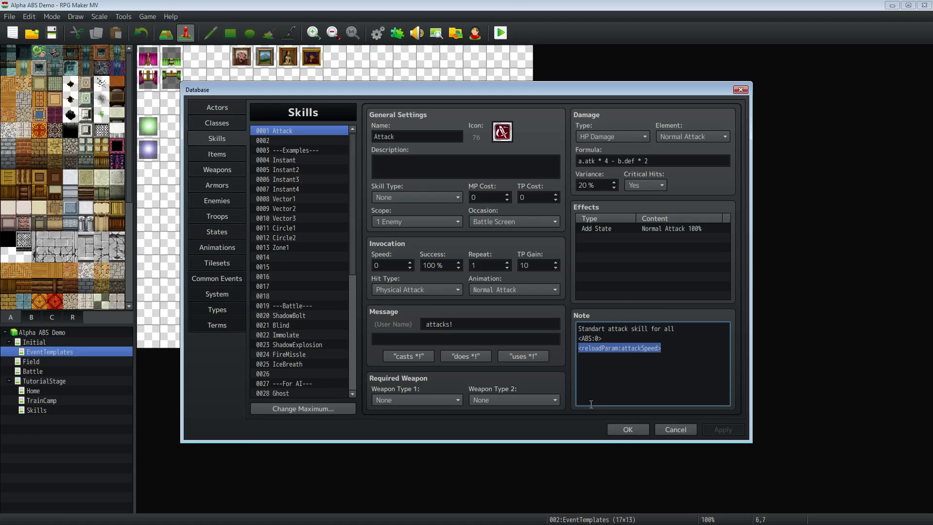
{"action": "left_click", "coordinate": [675, 355]}
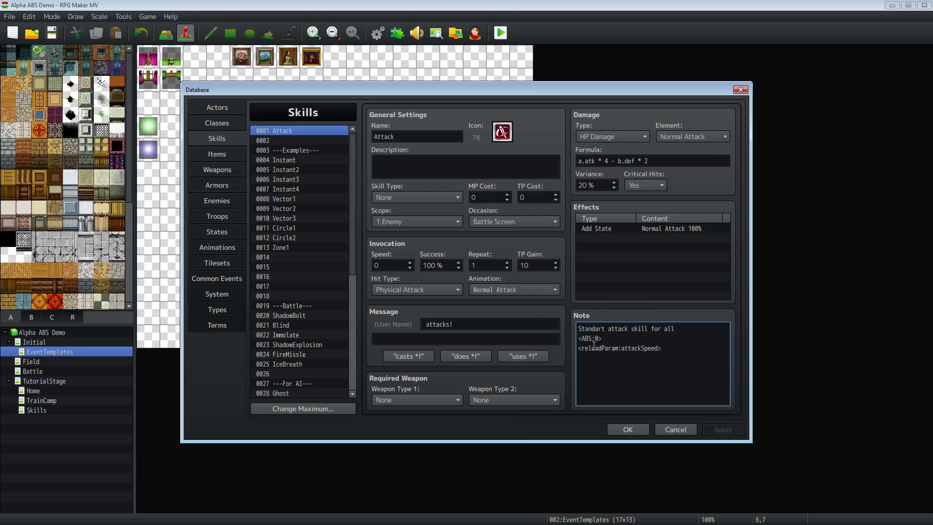
{"action": "triple_click", "coordinate": [618, 341]}
{"action": "left_click", "coordinate": [598, 348]}
{"action": "left_click", "coordinate": [300, 131]}
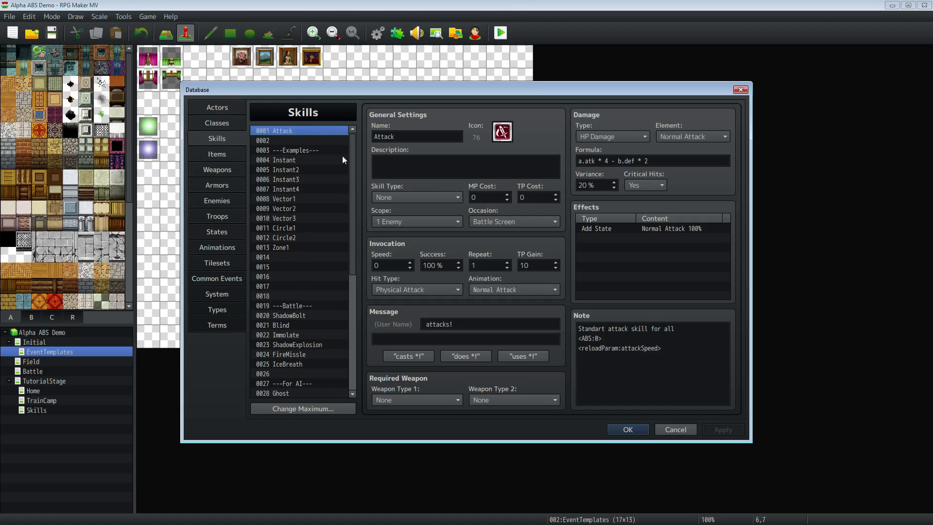
- Try to select and copy the range of skills between Attack and Viper2 in the Alpha ABS Demo database
{"action": "left_click_drag", "start_coordinate": [351, 161], "coordinate": [347, 330]}
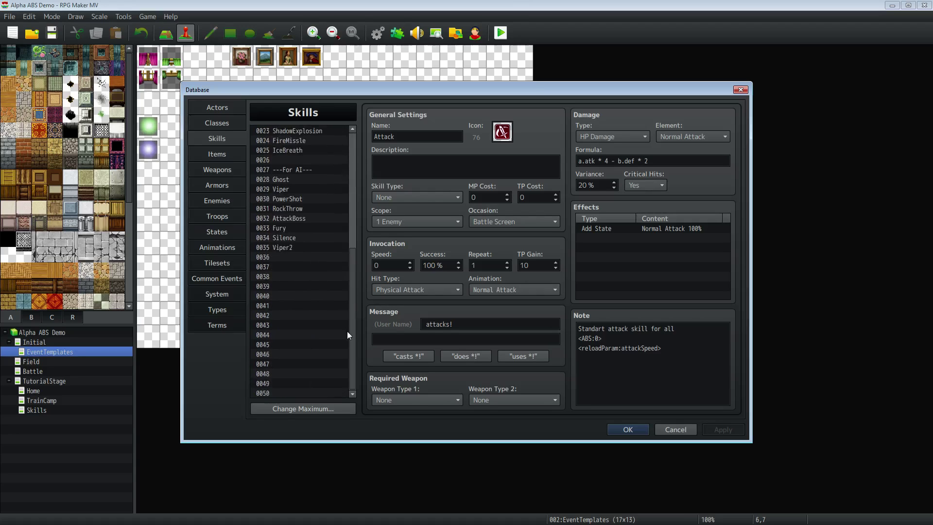
{"action": "left_click", "coordinate": [293, 247], "text": "shift"}
{"action": "right_click", "coordinate": [291, 243]}
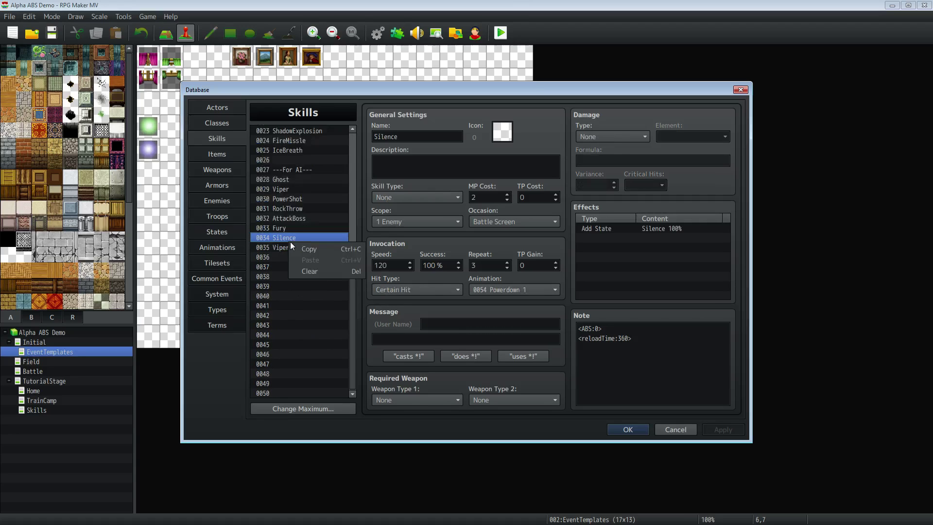
{"action": "left_click", "coordinate": [349, 258]}
{"action": "left_click_drag", "start_coordinate": [350, 262], "coordinate": [351, 141]}
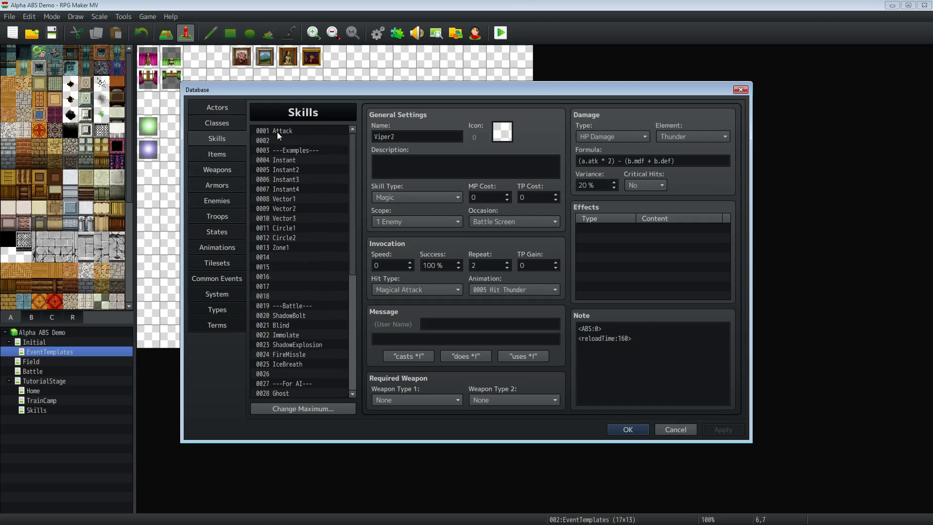
{"action": "left_click", "coordinate": [277, 131], "text": "shift"}
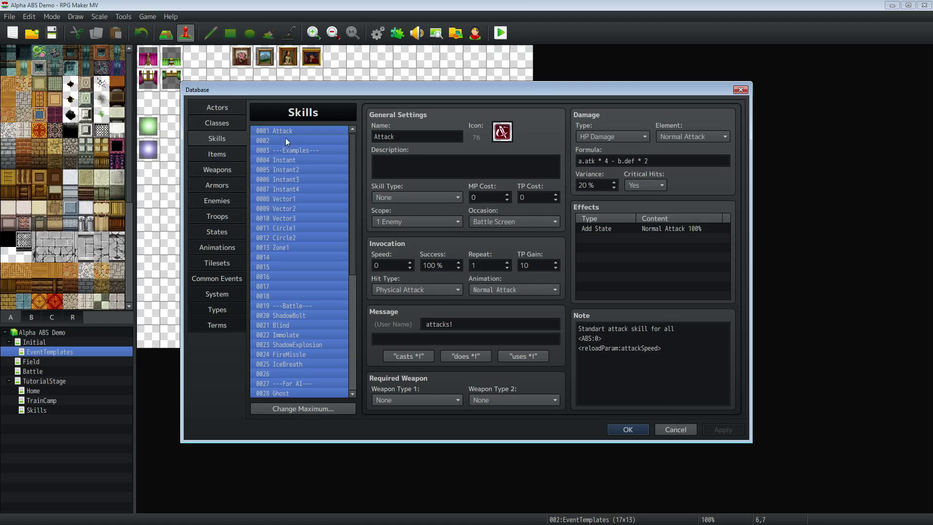
{"action": "right_click", "coordinate": [284, 174]}
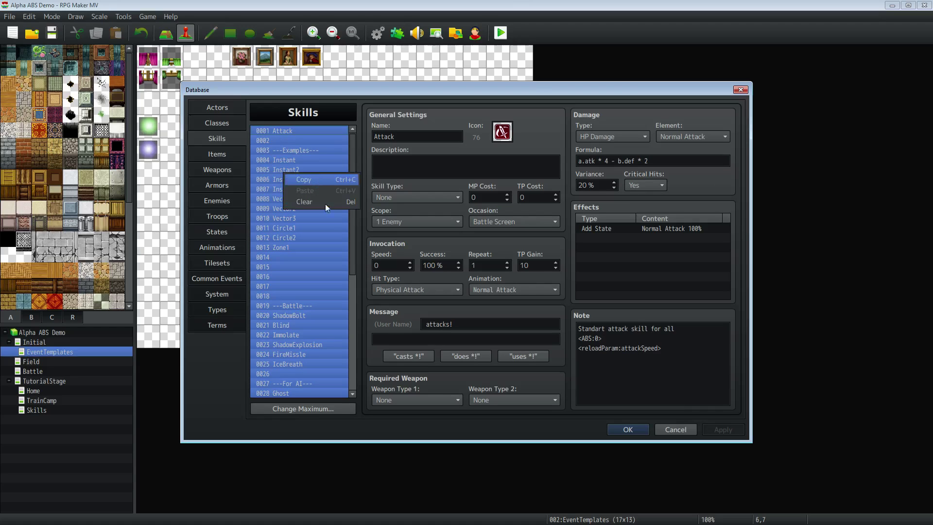
{"action": "left_click", "coordinate": [305, 180]}
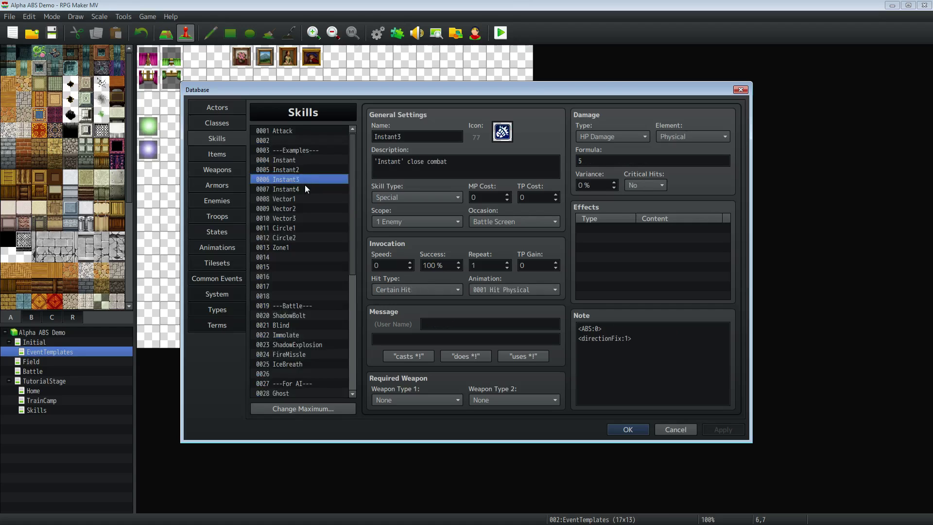
- Copy skills 0001 Attack through 0035 Viper2 from the Alpha ABS Demo database
{"action": "scroll", "coordinate": [299, 243], "scroll_direction": "down", "scroll_amount": 5}
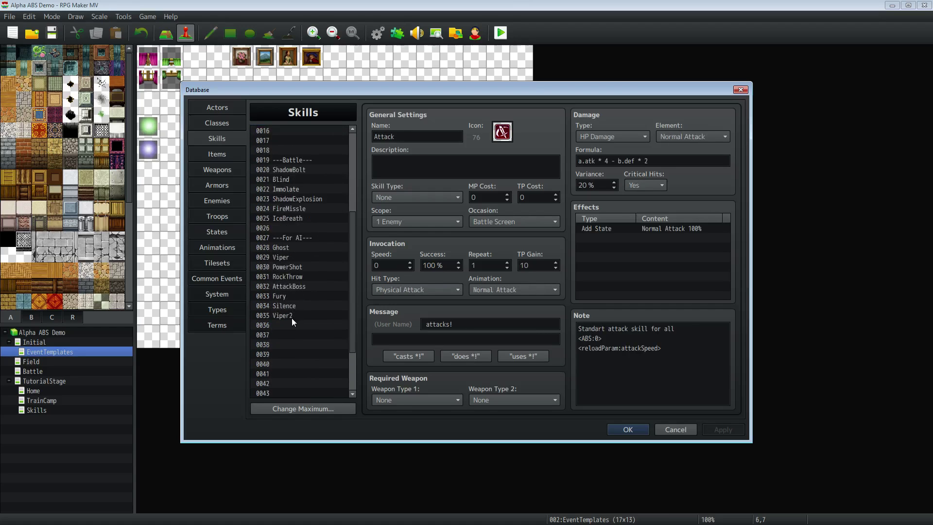
{"action": "left_click", "coordinate": [292, 316], "text": "shift"}
{"action": "right_click", "coordinate": [297, 256]}
{"action": "left_click", "coordinate": [306, 262]}
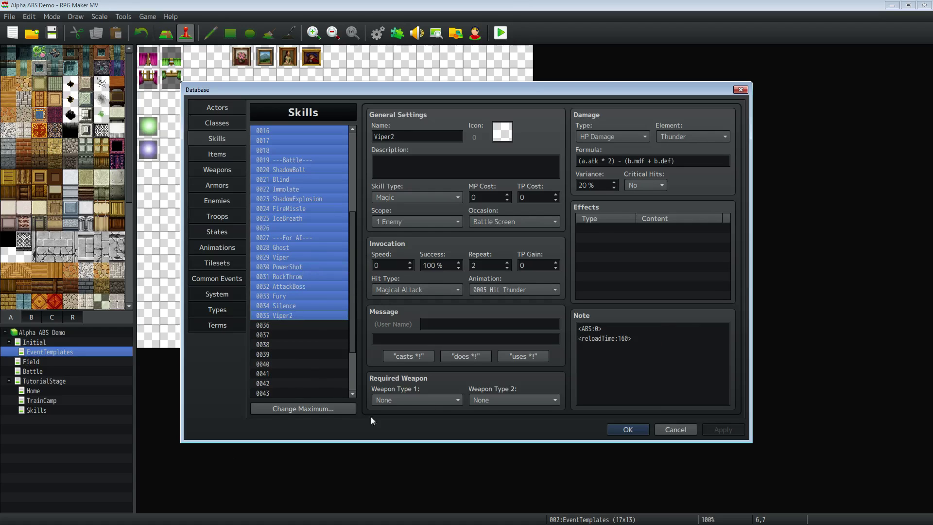
- Switch to the Alpha ABS Tutorials project and open the skills list in its database
{"action": "key", "text": "alt+Tab"}
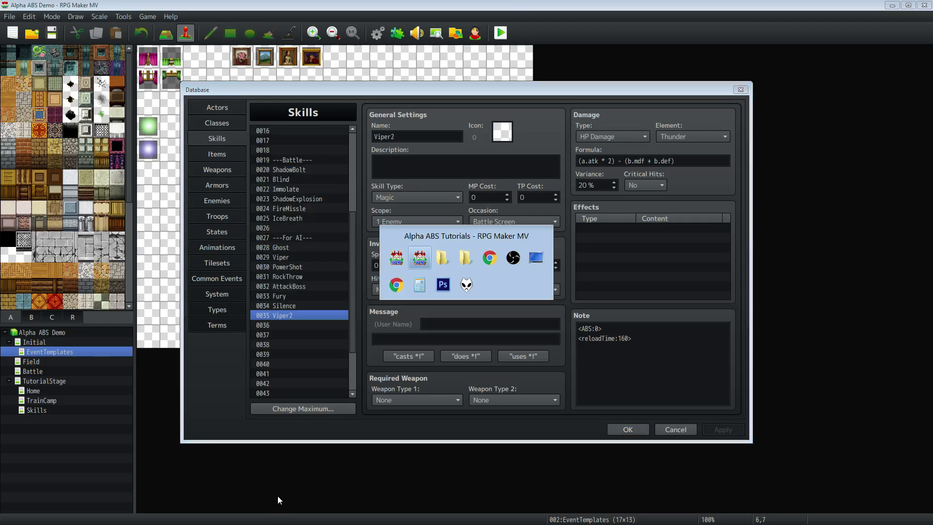
{"action": "left_click", "coordinate": [377, 33]}
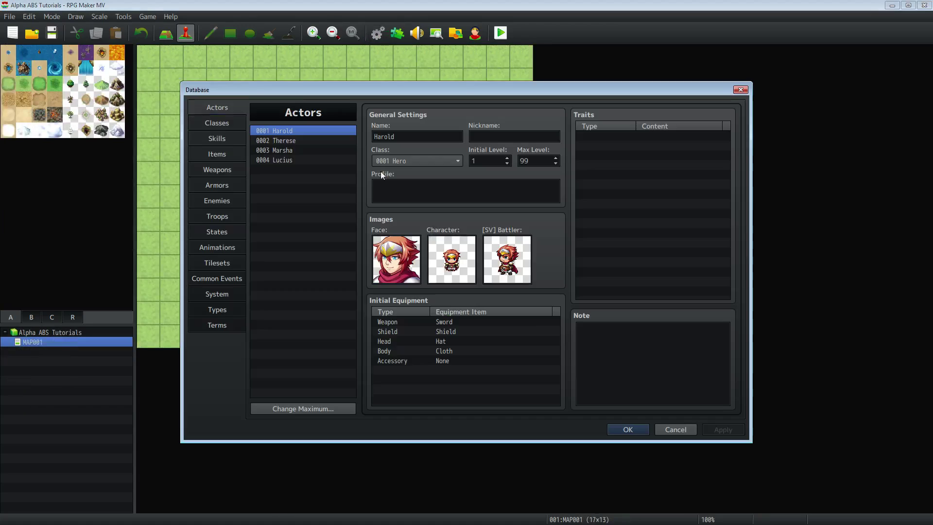
{"action": "left_click", "coordinate": [228, 140]}
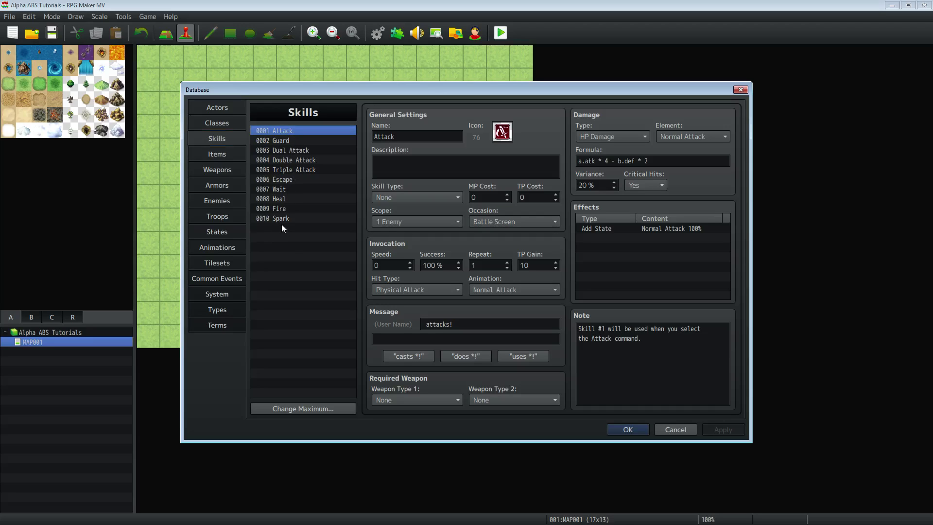
- Review the skills from Attack through Viper2 in the Alpha ABS Demo database
{"action": "key", "text": "alt+Tab"}
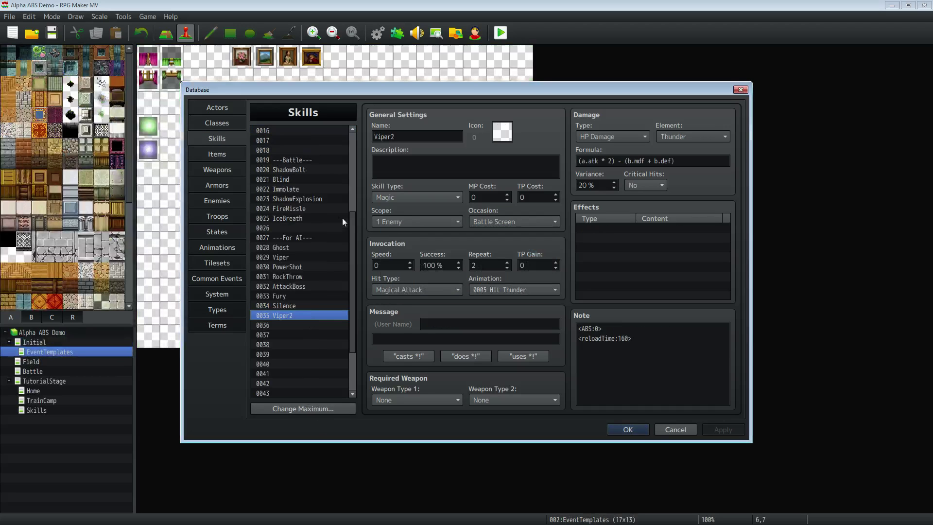
{"action": "left_click_drag", "start_coordinate": [354, 247], "coordinate": [351, 155]}
{"action": "left_click", "coordinate": [288, 134]}
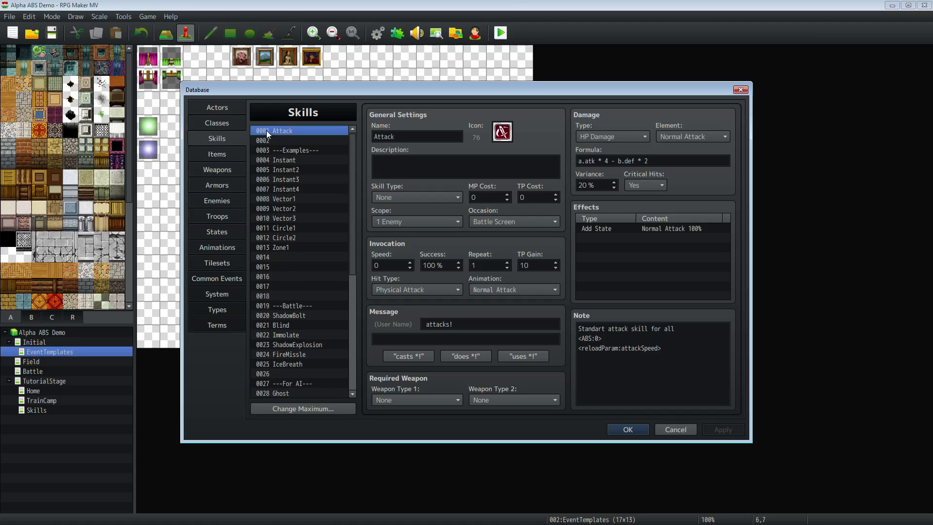
{"action": "scroll", "coordinate": [282, 296], "scroll_direction": "down", "scroll_amount": 6}
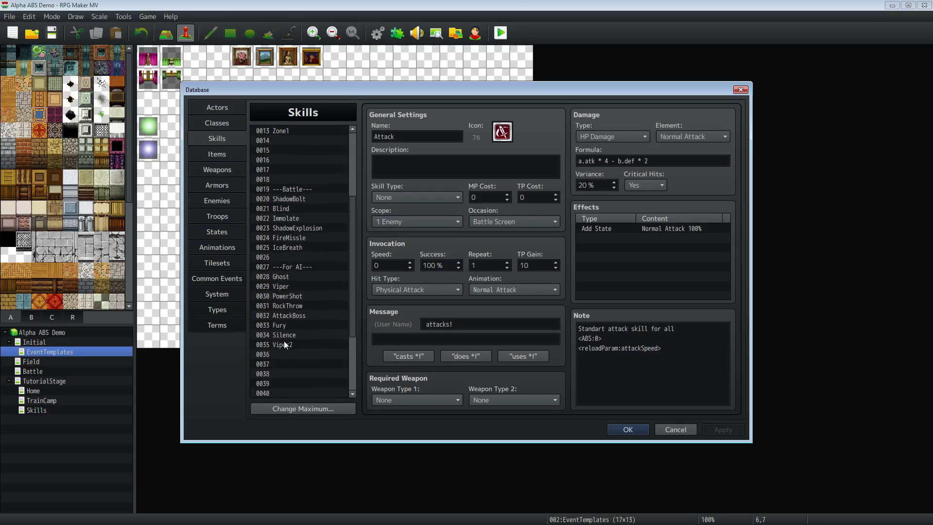
- Set the maximum number of skills in the Alpha ABS Tutorials database to 200
{"action": "key", "text": "alt+Tab"}
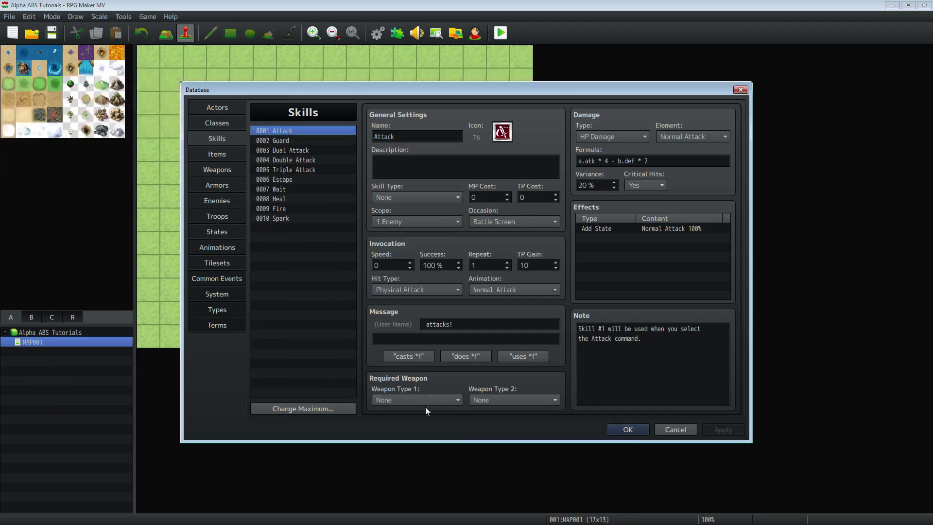
{"action": "left_click", "coordinate": [310, 411]}
{"action": "type", "text": "200"}
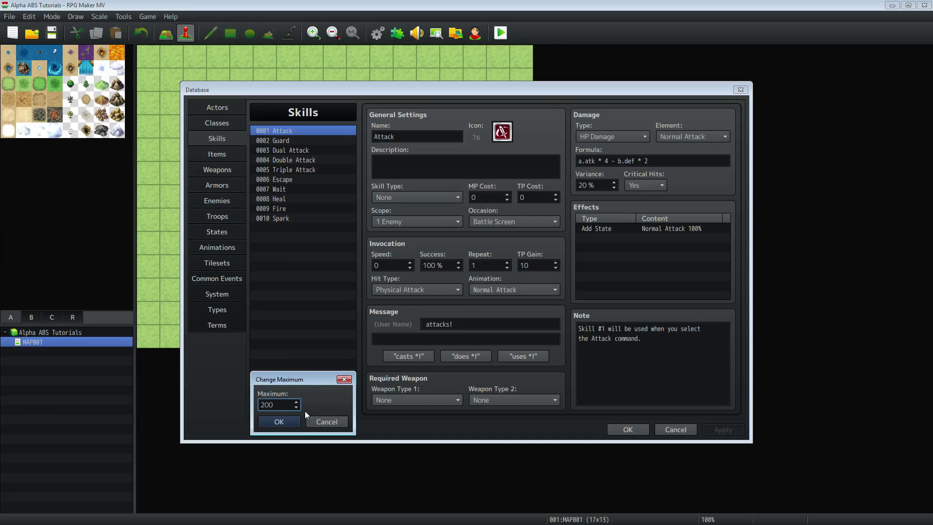
{"action": "left_click", "coordinate": [275, 419]}
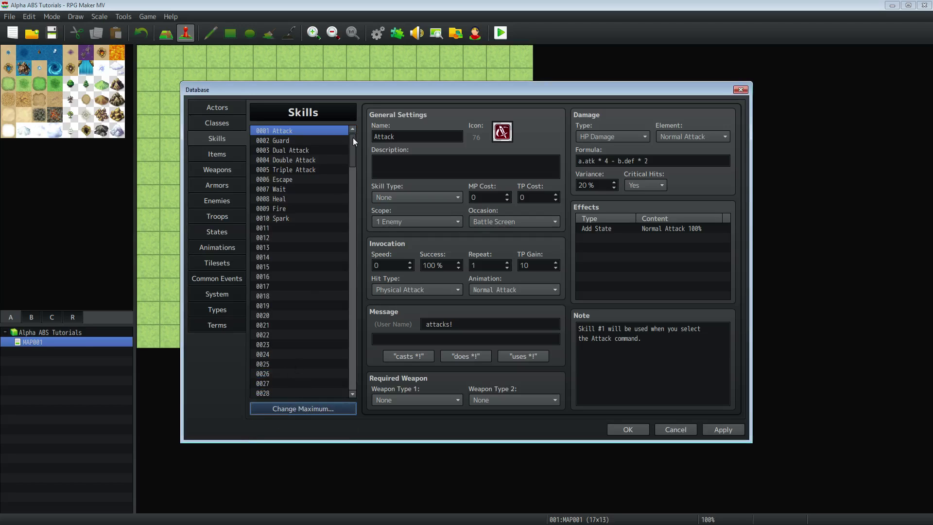
- Paste the copied demo skills into the skills list starting at the empty slot 0101
{"action": "left_click_drag", "start_coordinate": [352, 137], "coordinate": [353, 261]}
{"action": "right_click", "coordinate": [292, 177]}
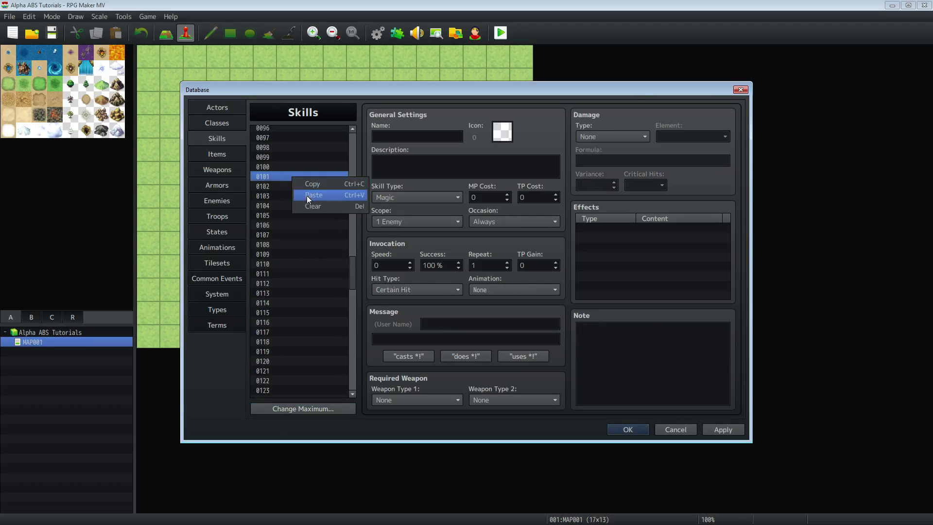
{"action": "left_click", "coordinate": [307, 195]}
{"action": "left_click", "coordinate": [307, 198]}
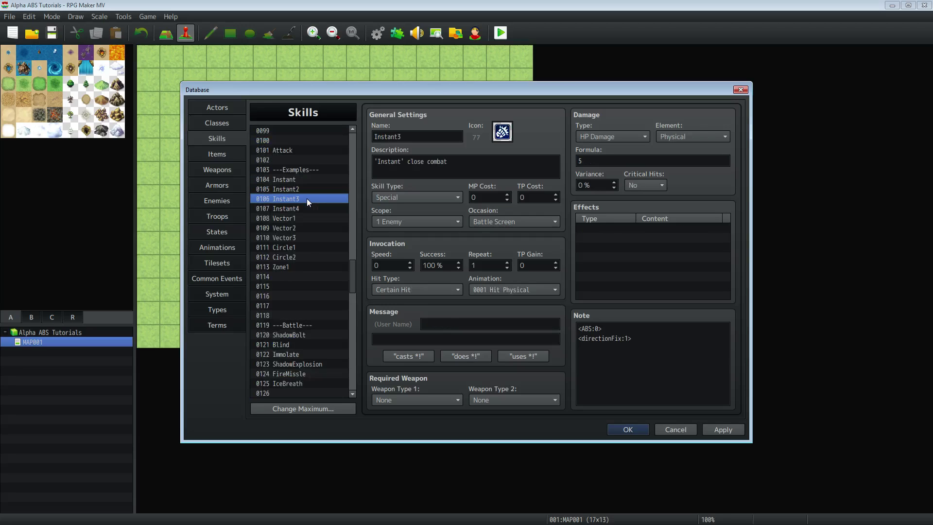
- Look through the skills list around the pasted entries, from the empty slots before 0101 Attack to the Battle skills
{"action": "scroll", "coordinate": [293, 177], "scroll_direction": "up", "scroll_amount": 4}
{"action": "key", "text": "Up"}
{"action": "key", "text": "Up"}
{"action": "key", "text": "Up"}
{"action": "key", "text": "Up"}
{"action": "key", "text": "Up"}
{"action": "key", "text": "Up"}
{"action": "key", "text": "Up"}
{"action": "key", "text": "Down"}
{"action": "key", "text": "Down"}
{"action": "key", "text": "Down"}
{"action": "key", "text": "Down"}
{"action": "key", "text": "Down"}
{"action": "key", "text": "Down"}
{"action": "key", "text": "Down"}
{"action": "key", "text": "Down"}
{"action": "key", "text": "Down"}
{"action": "key", "text": "Down"}
{"action": "key", "text": "Down"}
{"action": "key", "text": "Down"}
{"action": "key", "text": "Down"}
{"action": "key", "text": "Down"}
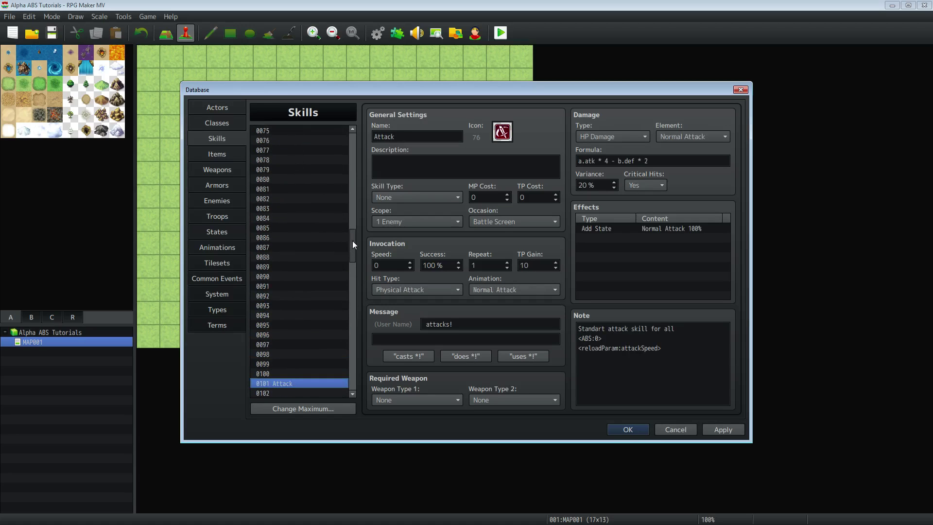
{"action": "left_click_drag", "start_coordinate": [351, 240], "coordinate": [351, 270]}
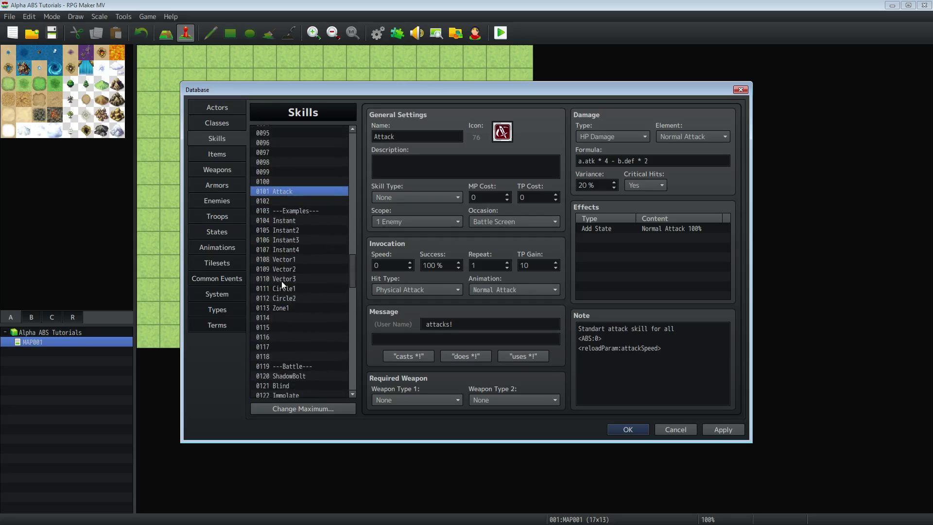
- Switch to the Alpha ABS Demo project, close its database with confirmation, and return to the Alpha ABS Tutorials project
{"action": "key", "text": "alt+Tab"}
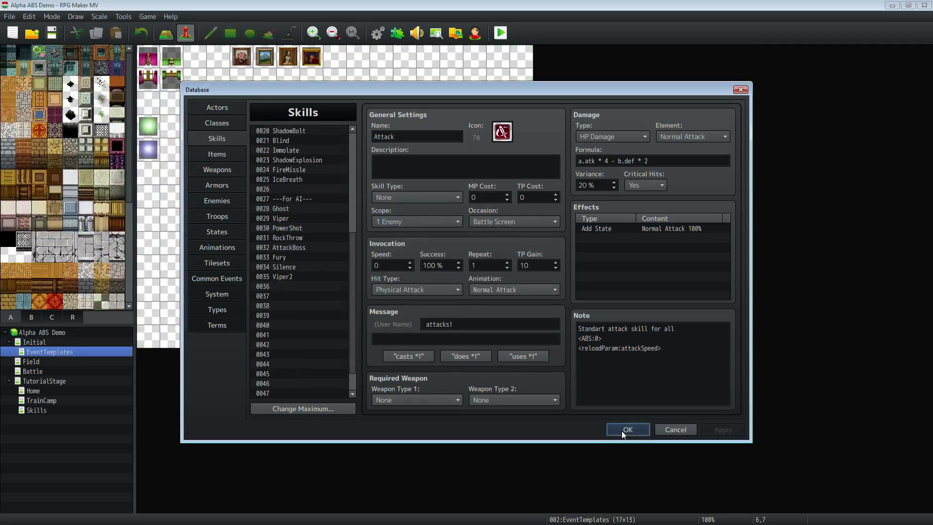
{"action": "left_click", "coordinate": [621, 430]}
{"action": "key", "text": "alt+Tab"}
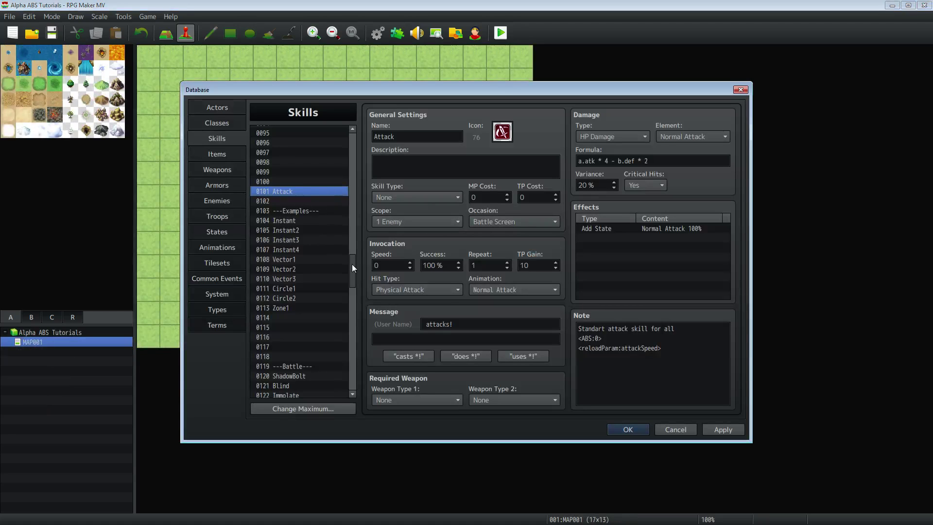
- Inspect the <ABS:0> note tag in the pasted Instant and Immolate skills, and confirm the database changes
{"action": "left_click_drag", "start_coordinate": [352, 263], "coordinate": [352, 267]}
{"action": "left_click", "coordinate": [296, 190]}
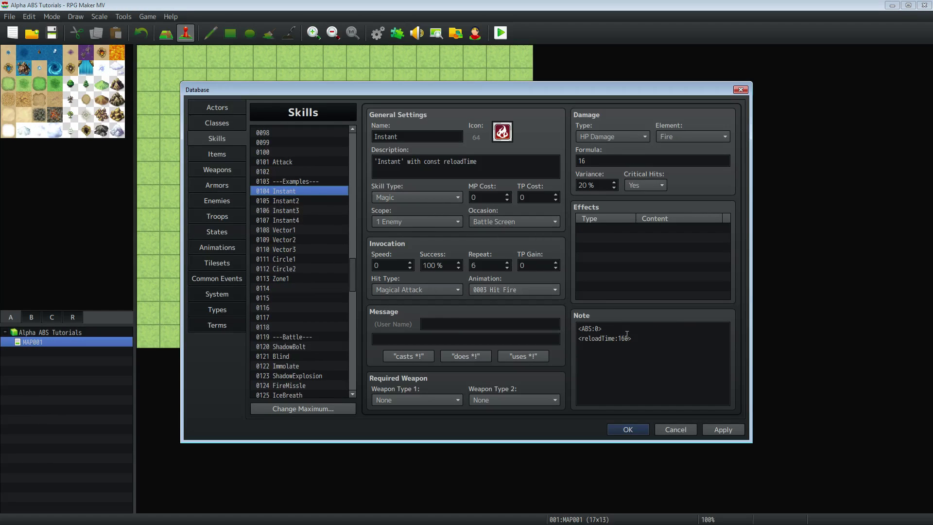
{"action": "left_click_drag", "start_coordinate": [602, 329], "coordinate": [578, 330]}
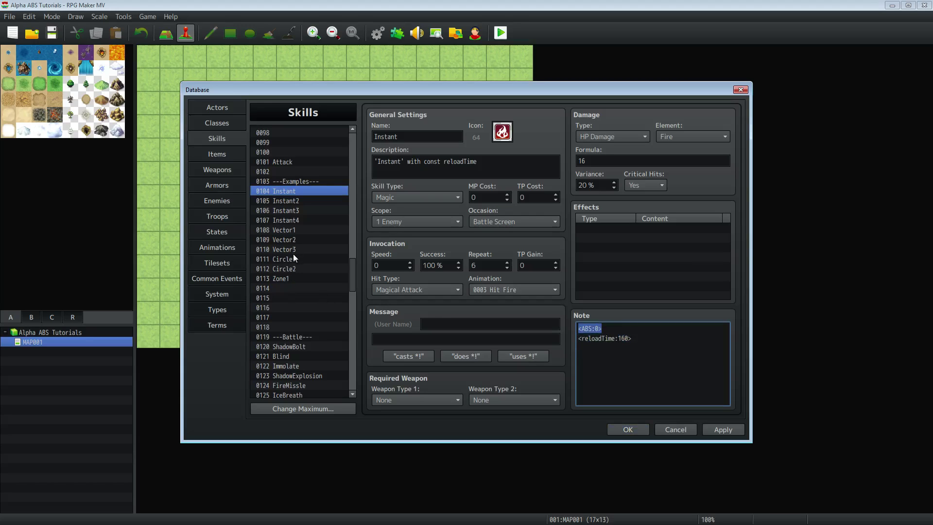
{"action": "scroll", "coordinate": [294, 277], "scroll_direction": "down", "scroll_amount": 2}
{"action": "left_click", "coordinate": [298, 311]}
{"action": "left_click", "coordinate": [299, 314]}
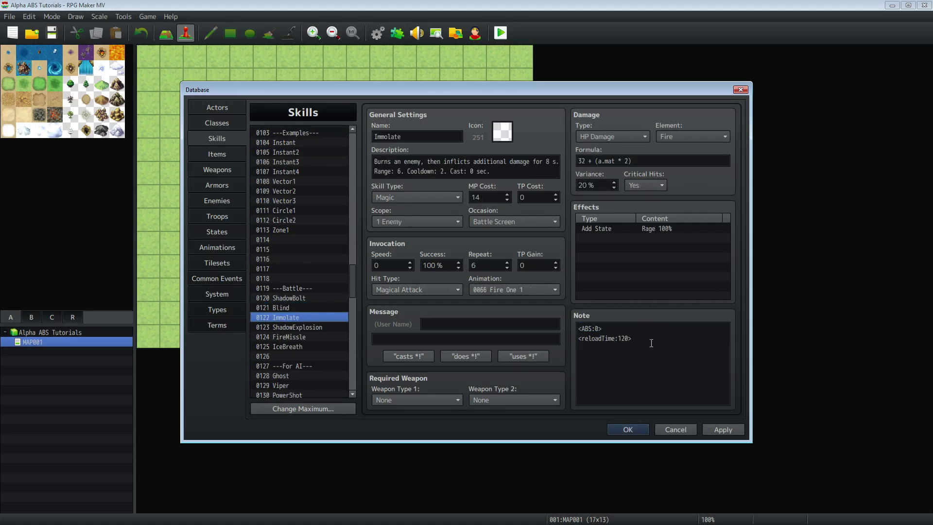
{"action": "left_click_drag", "start_coordinate": [601, 329], "coordinate": [578, 329]}
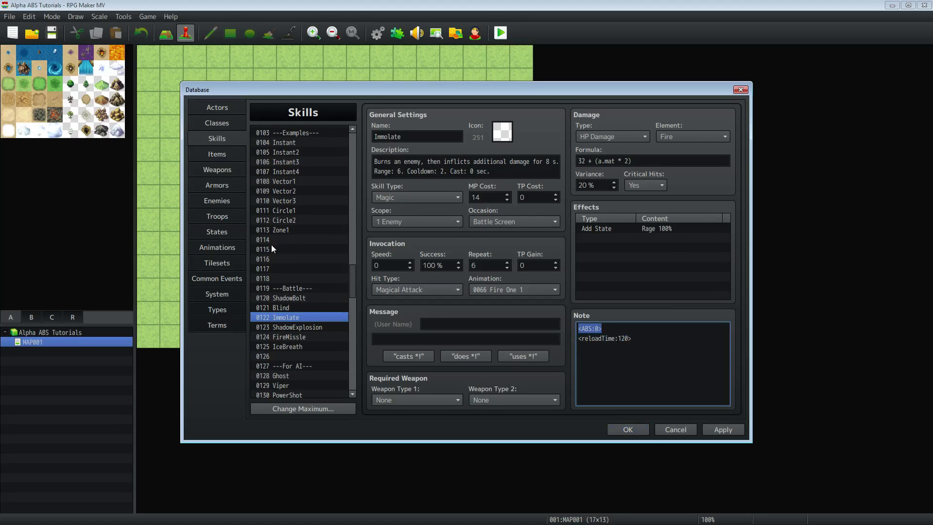
{"action": "left_click_drag", "start_coordinate": [354, 279], "coordinate": [357, 98]}
{"action": "left_click", "coordinate": [619, 431]}
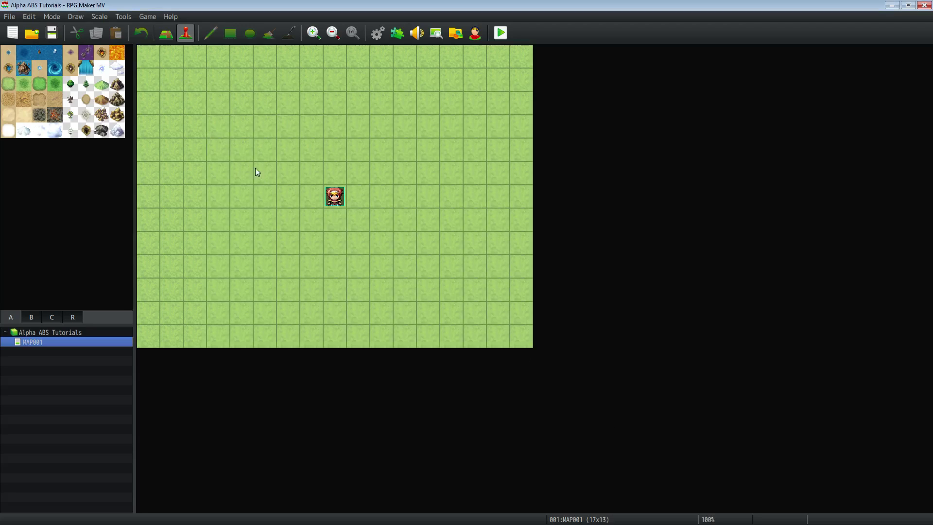